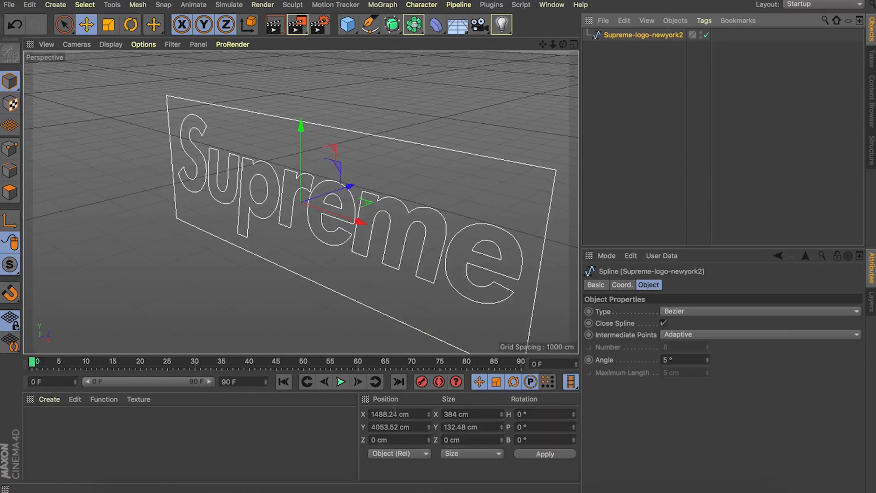
# - Centre the imported logo spline at the world origin by setting its X and Y position to 0 cm
pyautogui.doubleClick(395, 413)
pyautogui.write('0')
pyautogui.press('Tab')
pyautogui.write('0')
pyautogui.press('Tab')
pyautogui.press('Return')
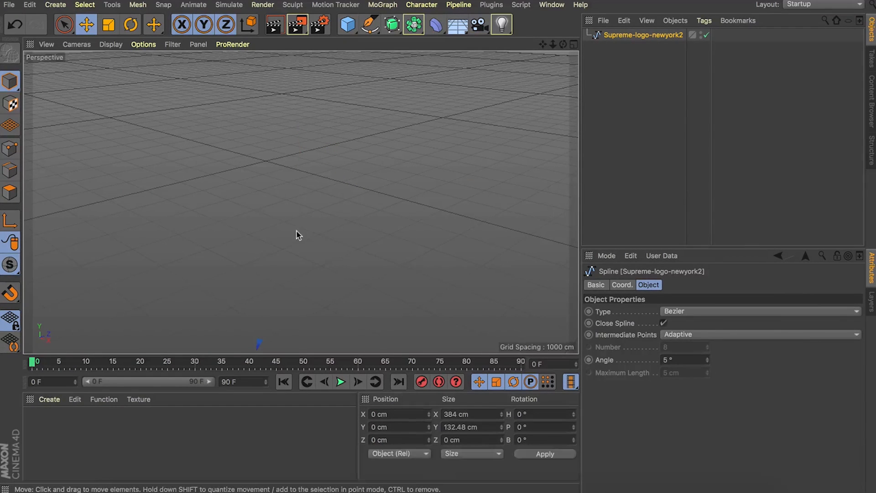
# - Delete the points of the rectangular frame around the lettering and rename the spline Supreme-logo
pyautogui.press('s')
pyautogui.moveTo(564, 44); pyautogui.dragTo(539, 36)
pyautogui.moveTo(64, 25); pyautogui.dragTo(137, 88)
pyautogui.moveTo(51, 99); pyautogui.dragTo(96, 299)
pyautogui.press('BackSpace')
pyautogui.moveTo(523, 108); pyautogui.dragTo(491, 279)
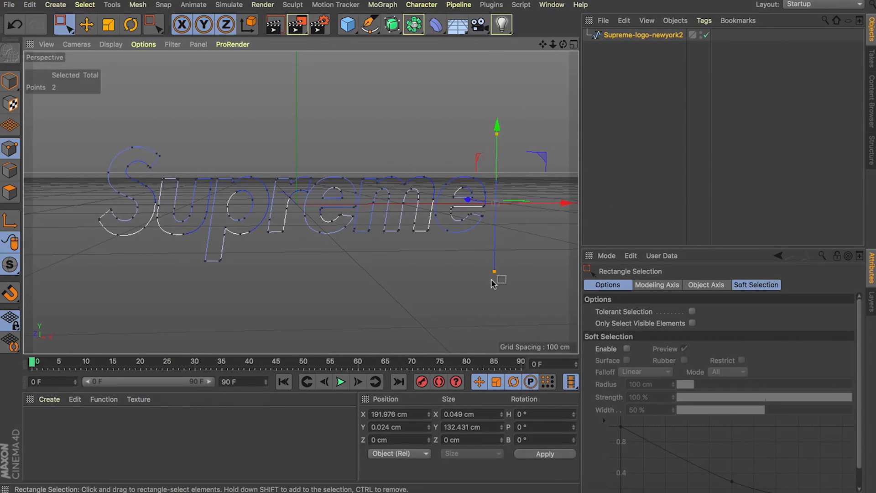
pyautogui.press('BackSpace')
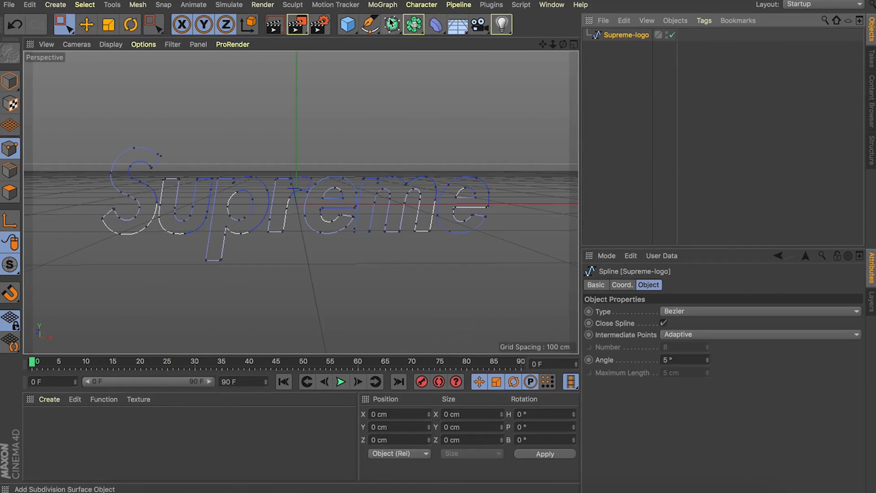
# - Place the Supreme-logo spline under a new Extrude generator and set its start and end caps to Fillet Cap
pyautogui.keyDown('alt'); pyautogui.moveTo(392, 24); pyautogui.dragTo(553, 45); pyautogui.keyUp('alt')
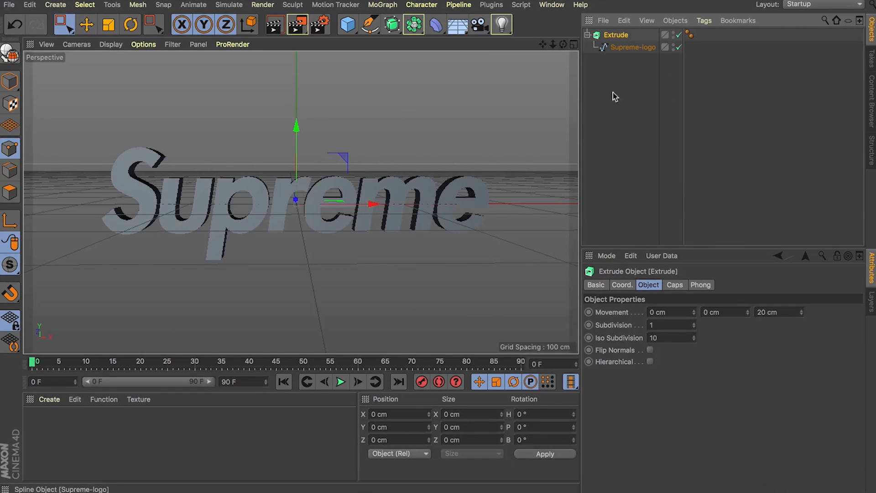
pyautogui.click(675, 285)
pyautogui.click(699, 311)
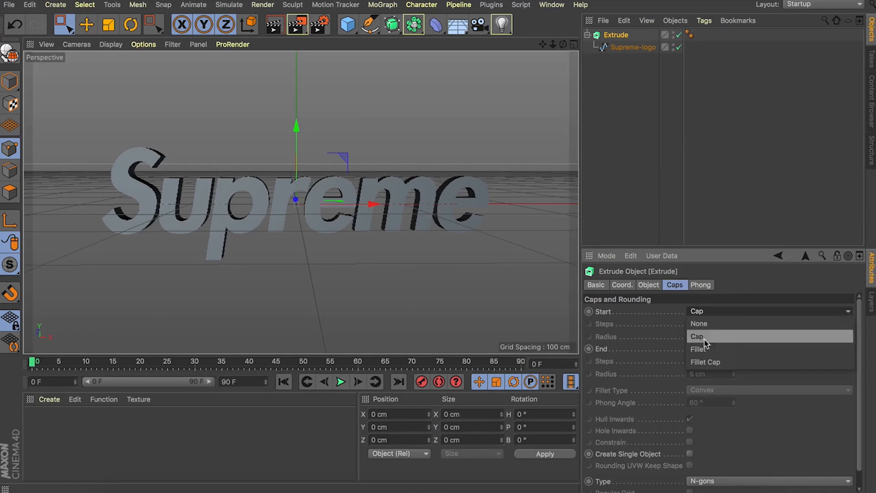
pyautogui.click(703, 364)
pyautogui.click(710, 351)
pyautogui.click(711, 398)
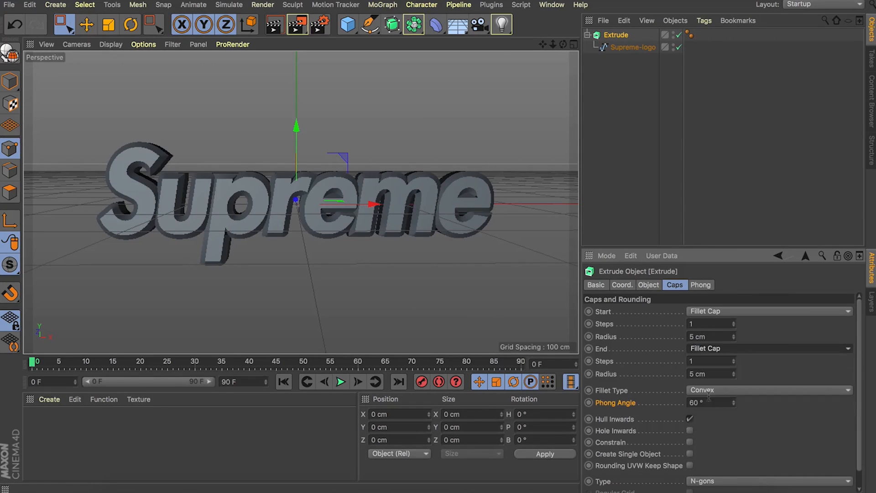
# - Set the Extrude's start and end fillet radius to 2 cm
pyautogui.scroll(5, 333, 188)
pyautogui.click(715, 335)
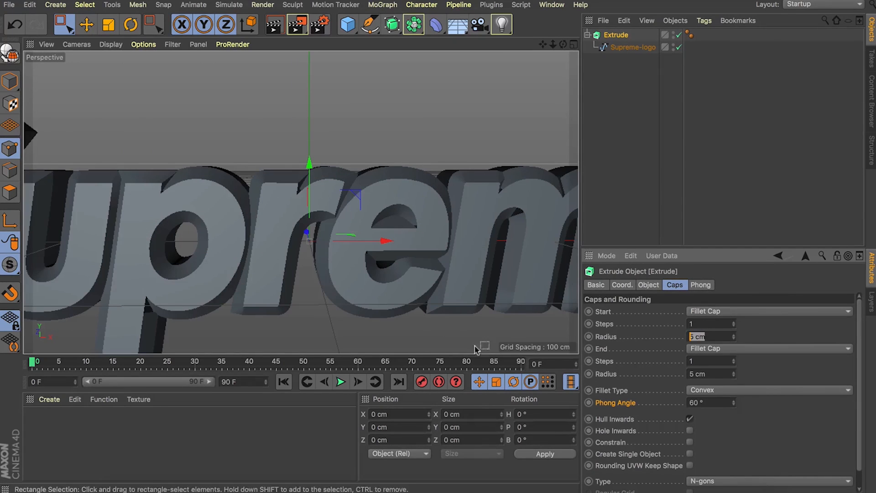
pyautogui.write('2')
pyautogui.moveTo(720, 373); pyautogui.dragTo(555, 370)
pyautogui.write('2')
# - Set the Extrude's start and end fillet steps to 5 for rounder edges
pyautogui.click(665, 336)
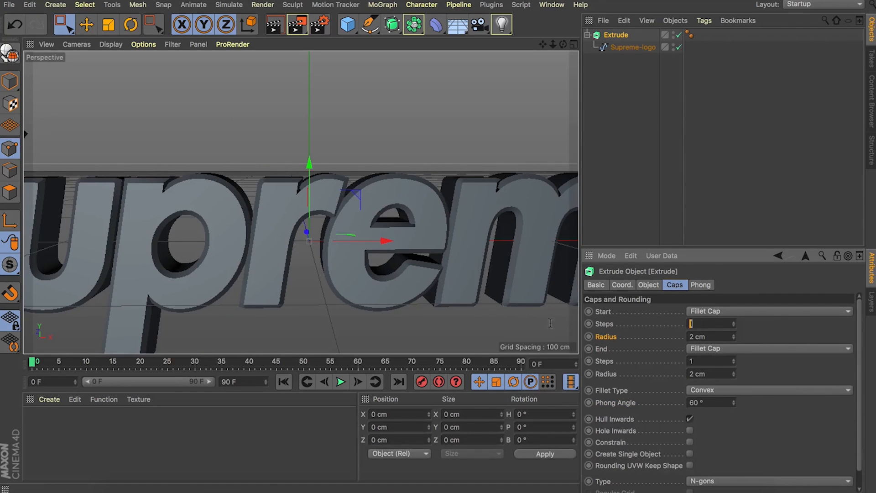
pyautogui.write('5')
pyautogui.moveTo(705, 362); pyautogui.dragTo(601, 365)
pyautogui.write('5')
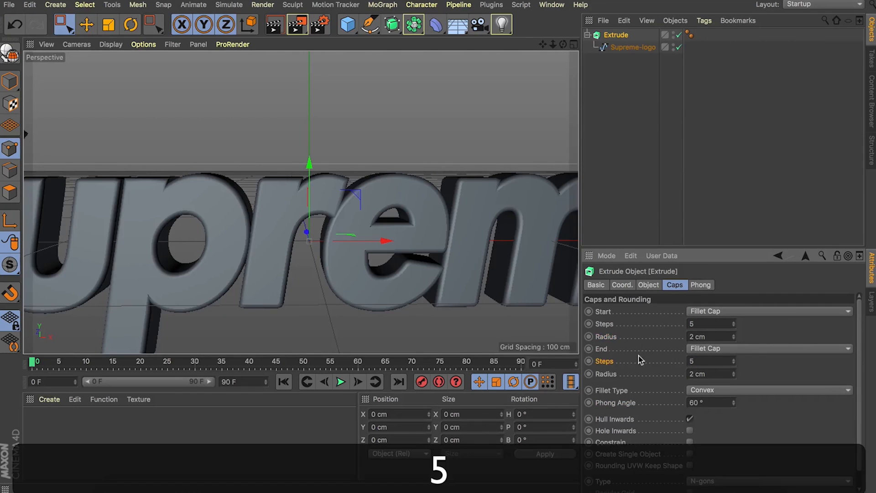
# - Set both the start and end fillet radius of the Extrude to 1 cm
pyautogui.click(710, 337)
pyautogui.write('1')
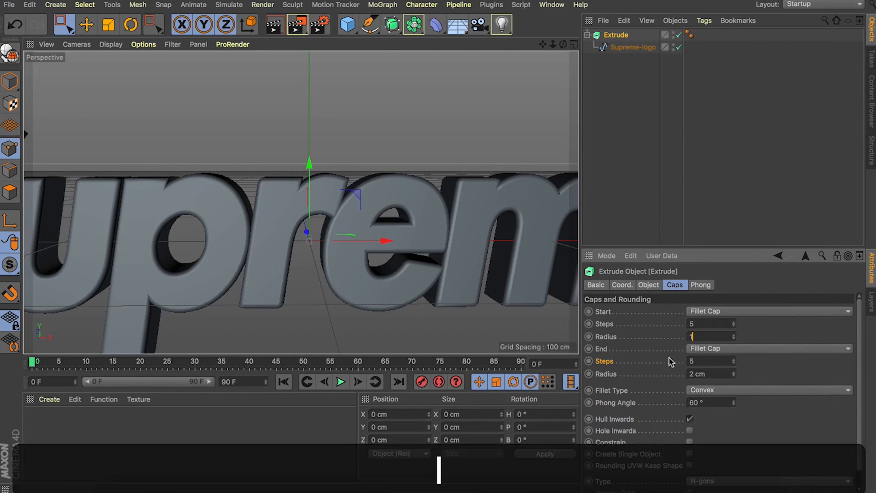
pyautogui.click(712, 373)
pyautogui.write('1')
pyautogui.press('Tab')
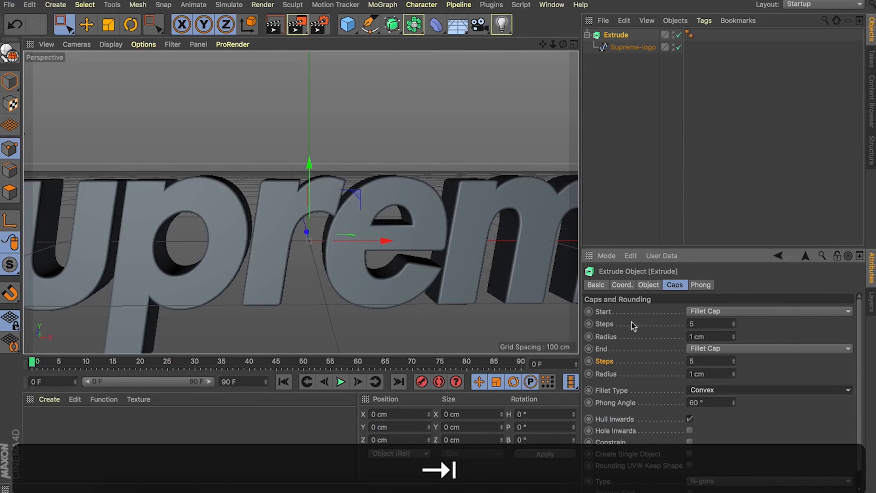
# - Disable the Extrude generator and make the Supreme-logo spline's points editable with the Move tool
pyautogui.moveTo(564, 44); pyautogui.dragTo(539, 19)
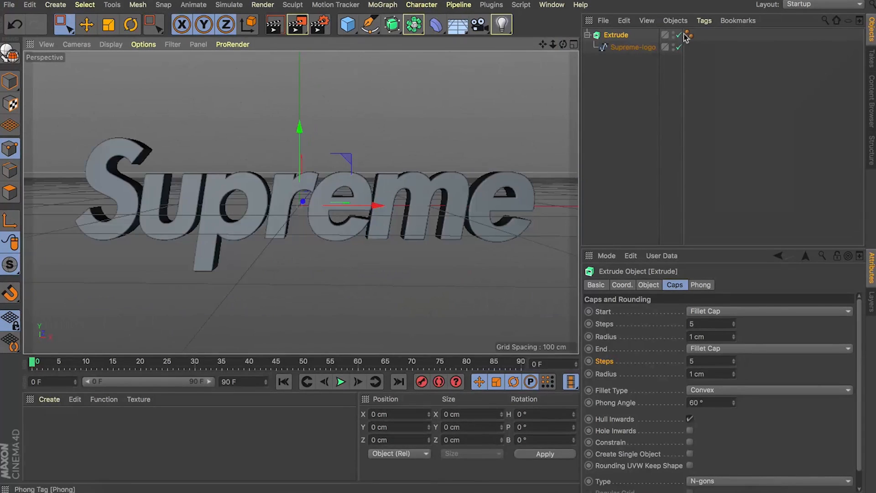
pyautogui.click(678, 35)
pyautogui.click(646, 47)
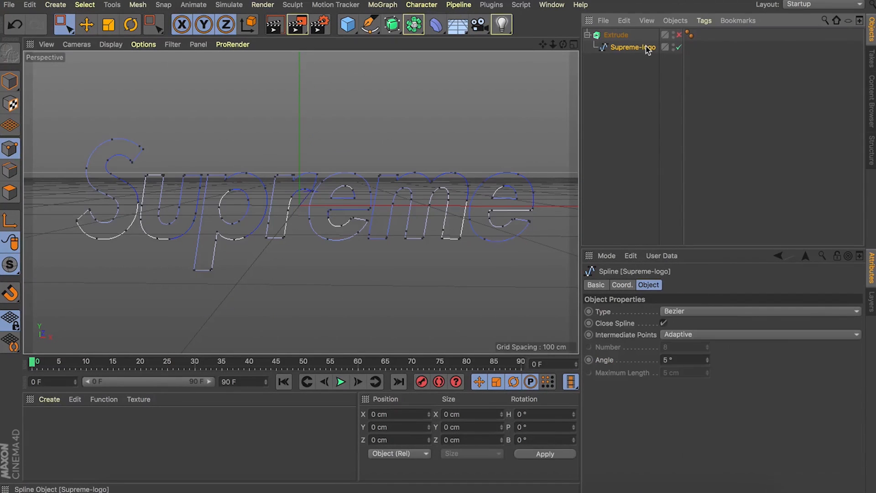
pyautogui.press('e')
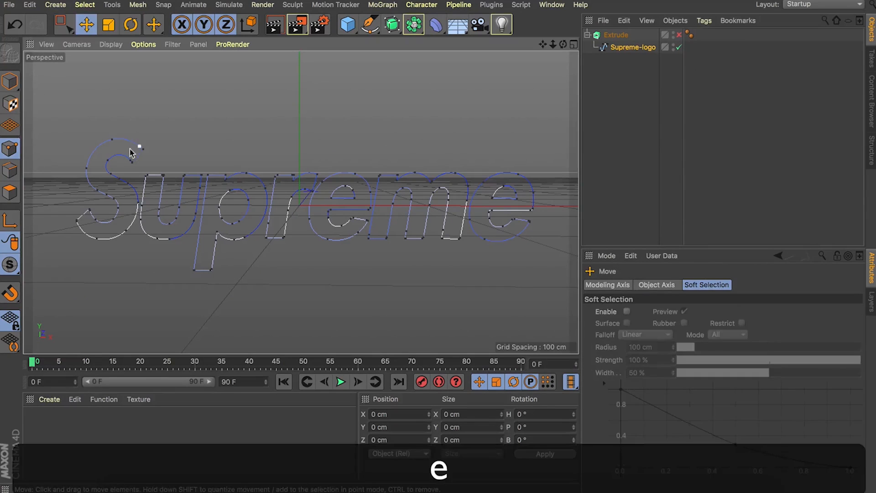
# - Grow a point selection over the whole letter S, split it into its own spline and delete it from the original
pyautogui.click(113, 140)
pyautogui.press('u')
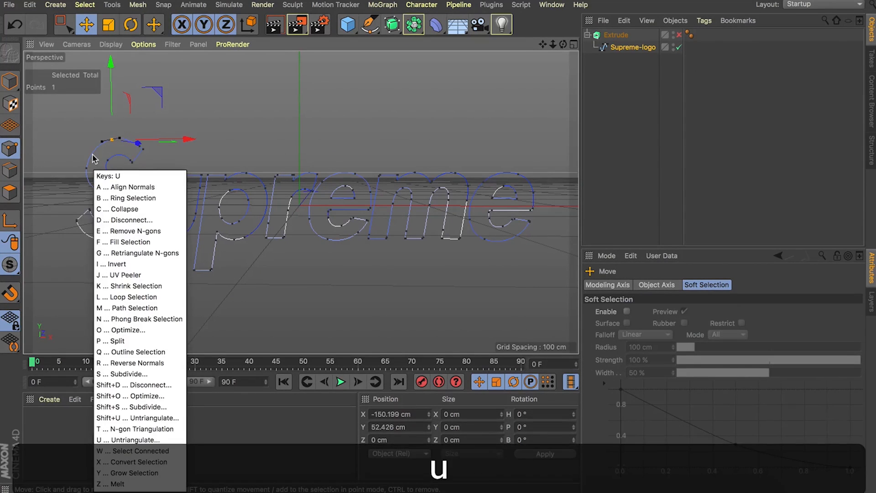
pyautogui.press('y')
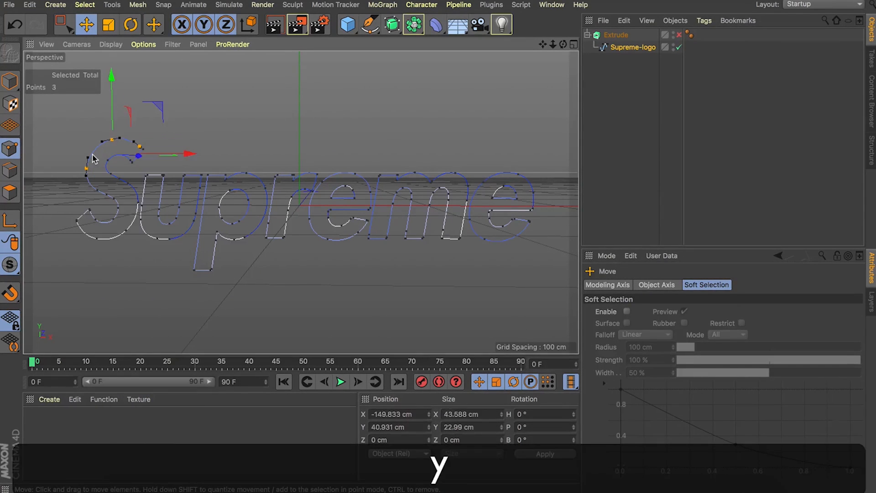
pyautogui.press('u')
pyautogui.press('y')
pyautogui.press('u')
pyautogui.press('y')
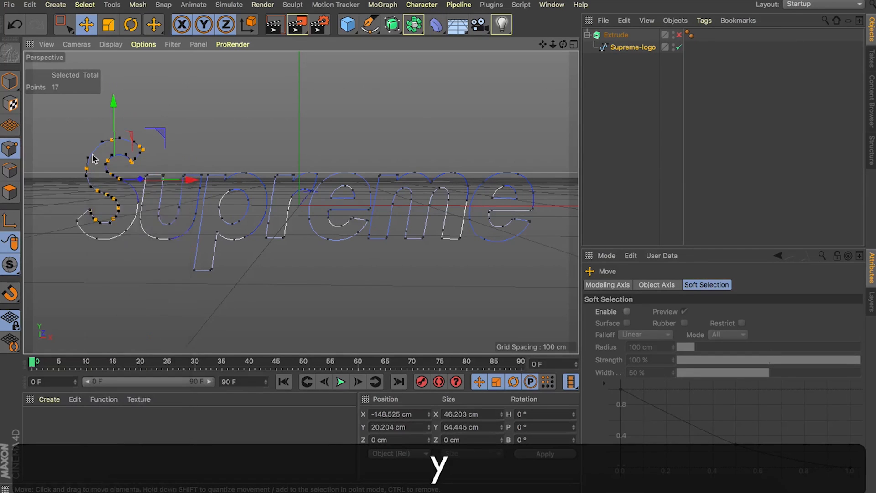
pyautogui.press('u')
pyautogui.press('y')
pyautogui.press('u')
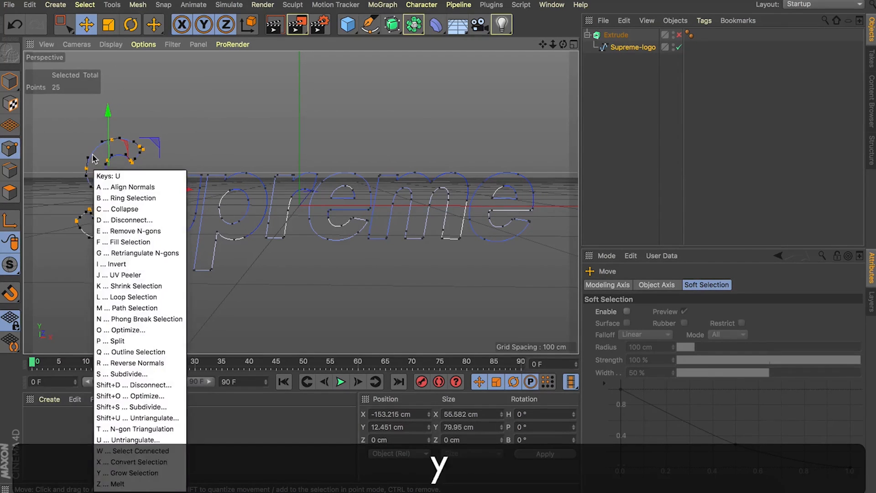
pyautogui.press('p')
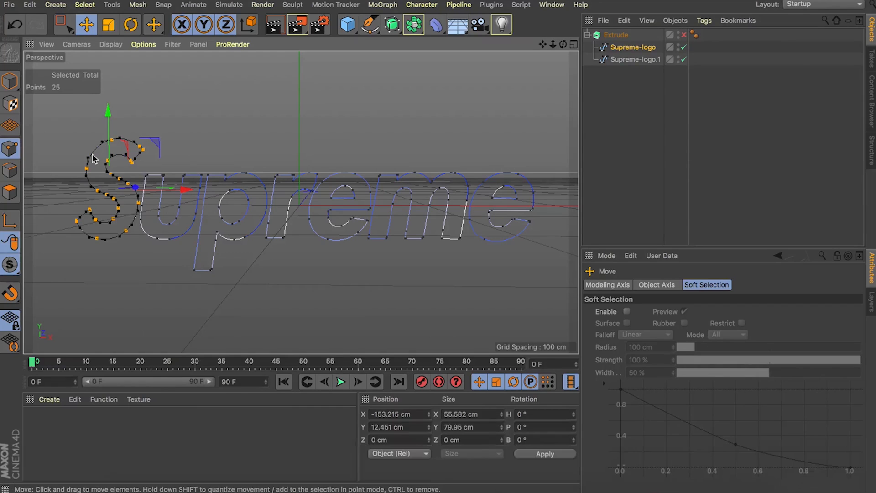
pyautogui.press('BackSpace')
# - Rename the split-off spline of the first letter as S
pyautogui.click(644, 59)
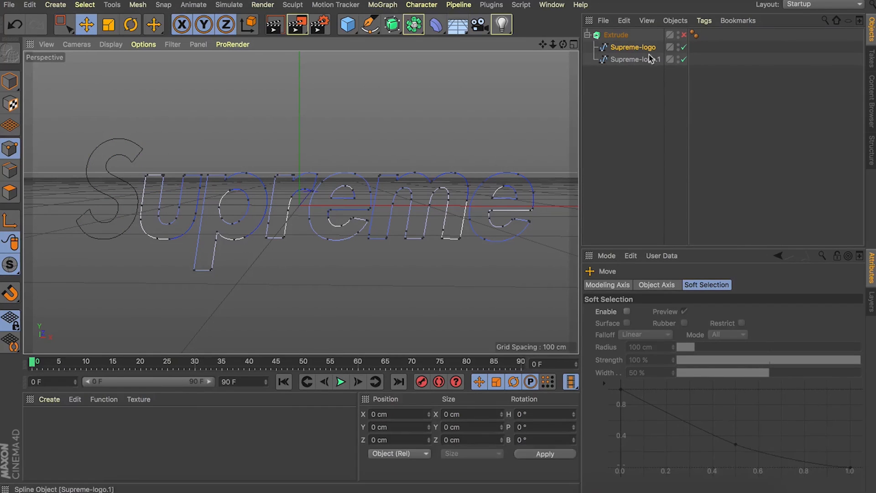
pyautogui.doubleClick(644, 59)
pyautogui.write('S')
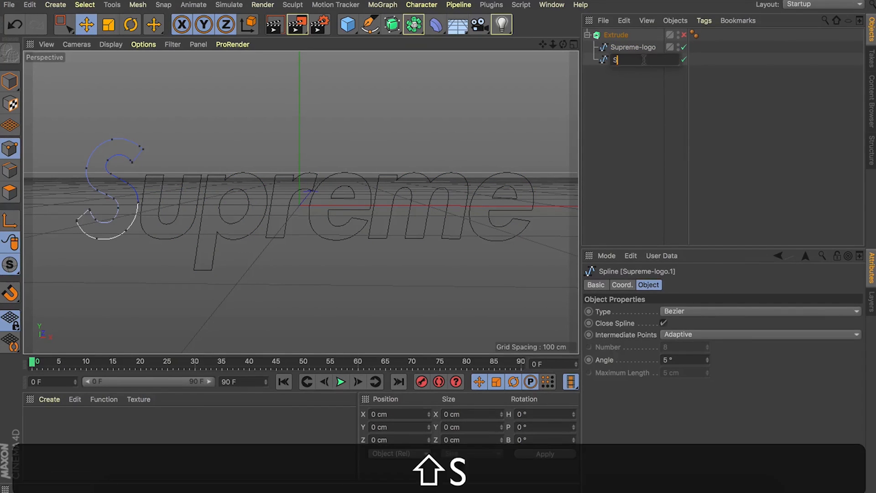
pyautogui.press('Return')
# - Split the letters u, p and r off the Supreme-logo spline into separate splines named U, P and R
pyautogui.click(640, 48)
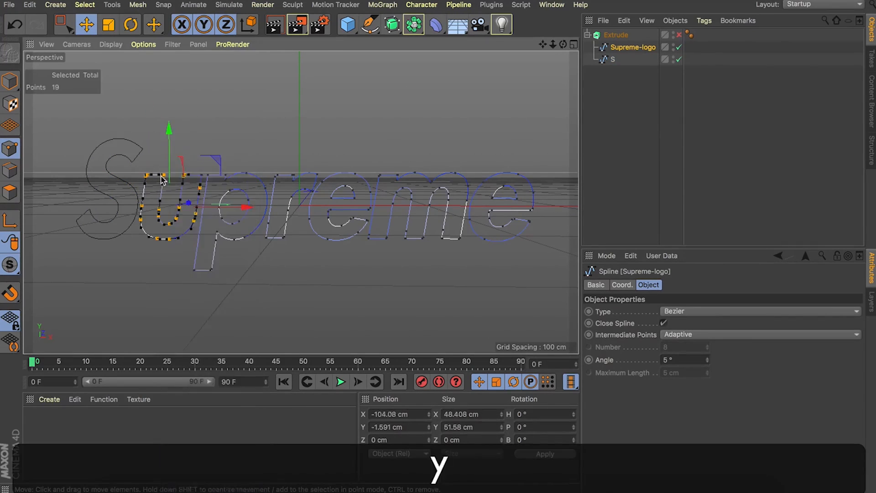
pyautogui.click(621, 55)
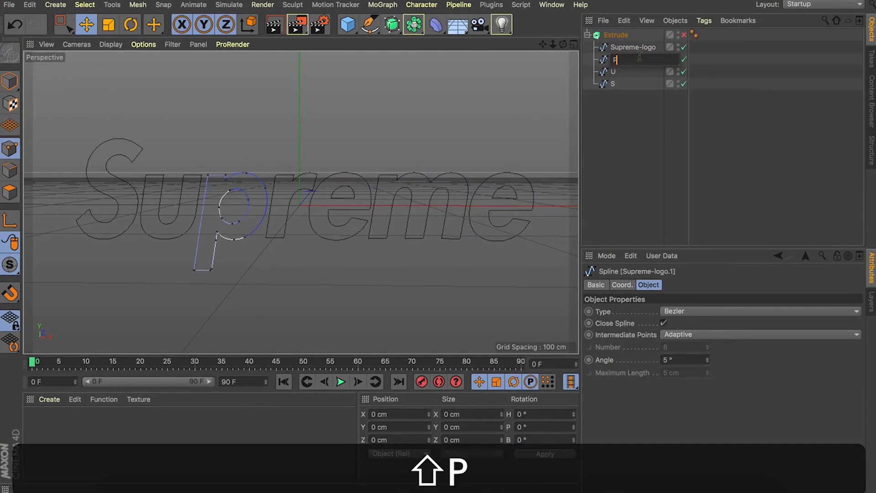
pyautogui.press('u')
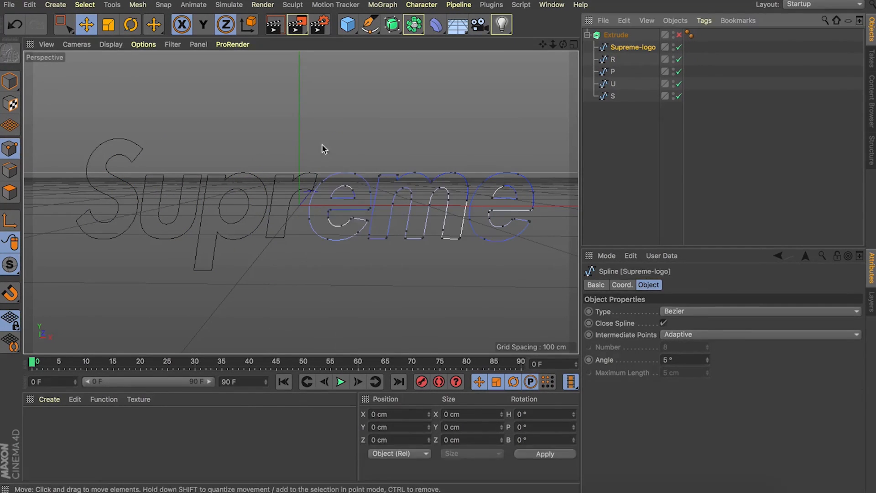
# - Split the first letter e off the Supreme-logo spline and name the new spline E
pyautogui.doubleClick(355, 173)
pyautogui.press('u')
pyautogui.press('p')
pyautogui.doubleClick(619, 60)
pyautogui.write('E')
# - Split the letter m into its own spline named M and rename the remaining last-letter spline E
pyautogui.click(633, 47)
pyautogui.press('u')
pyautogui.press('p')
pyautogui.doubleClick(619, 60)
pyautogui.write('M')
pyautogui.press('Return')
# - Add a MoGraph Cloner and make all seven letter splines its children
pyautogui.click(382, 4)
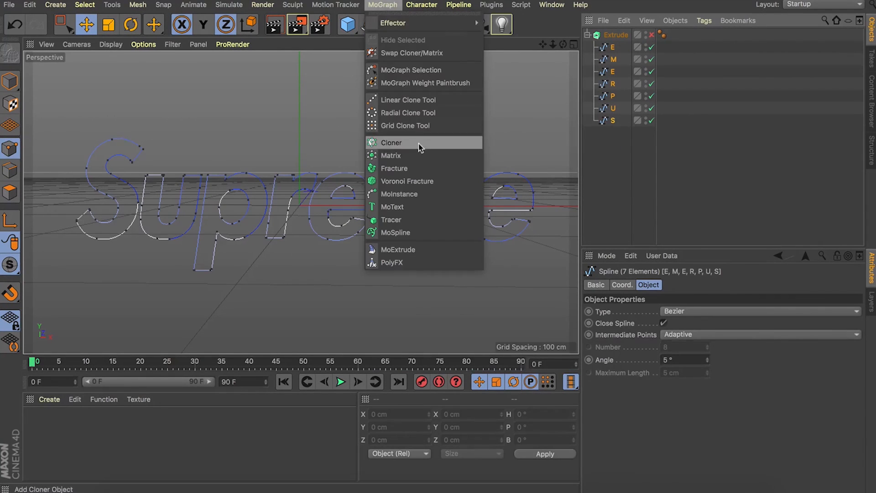
pyautogui.click(392, 141)
pyautogui.click(613, 59)
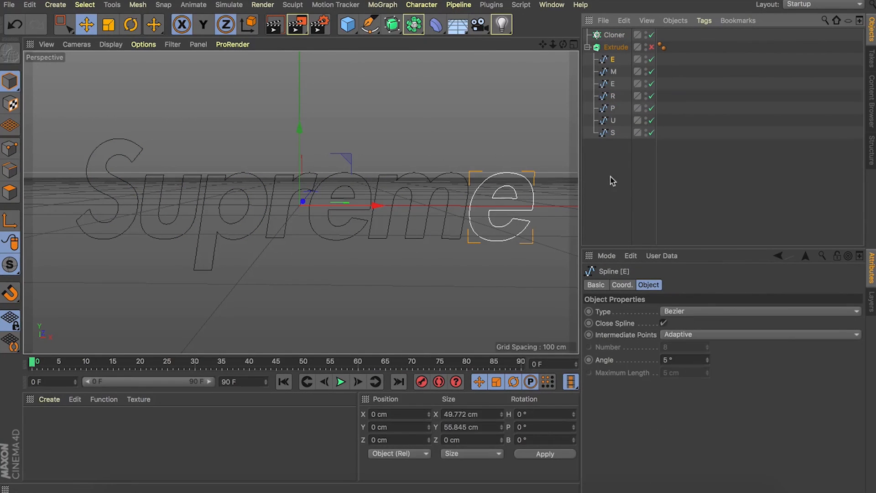
pyautogui.moveTo(613, 173); pyautogui.dragTo(608, 36)
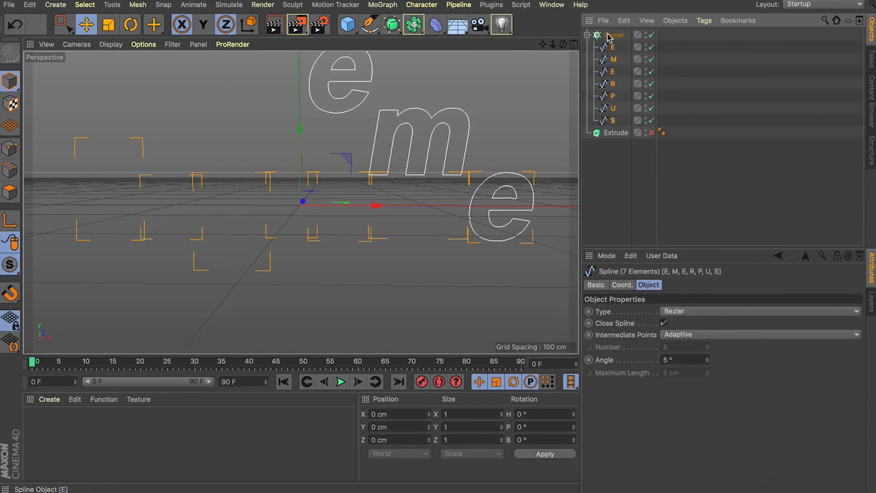
# - Set the Cloner's Y position step to 0 cm and its clone count to 7
pyautogui.click(612, 35)
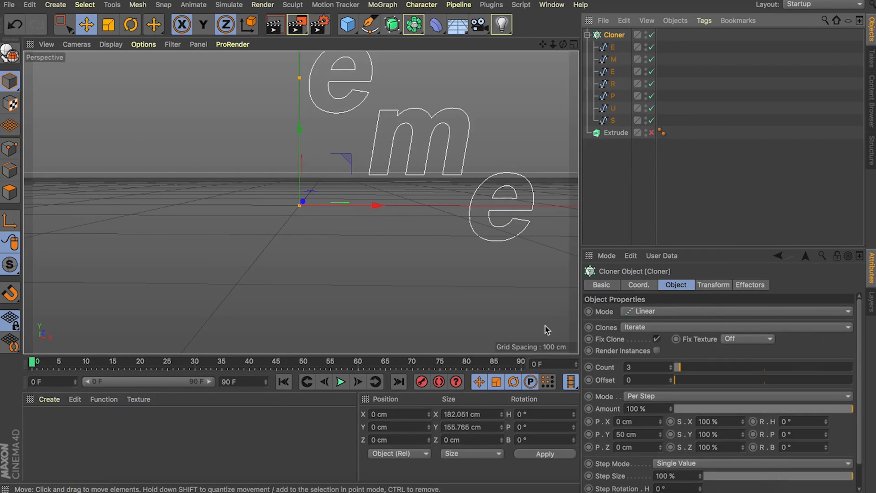
pyautogui.doubleClick(651, 431)
pyautogui.write('0')
pyautogui.press('Return')
pyautogui.moveTo(674, 368); pyautogui.dragTo(674, 367)
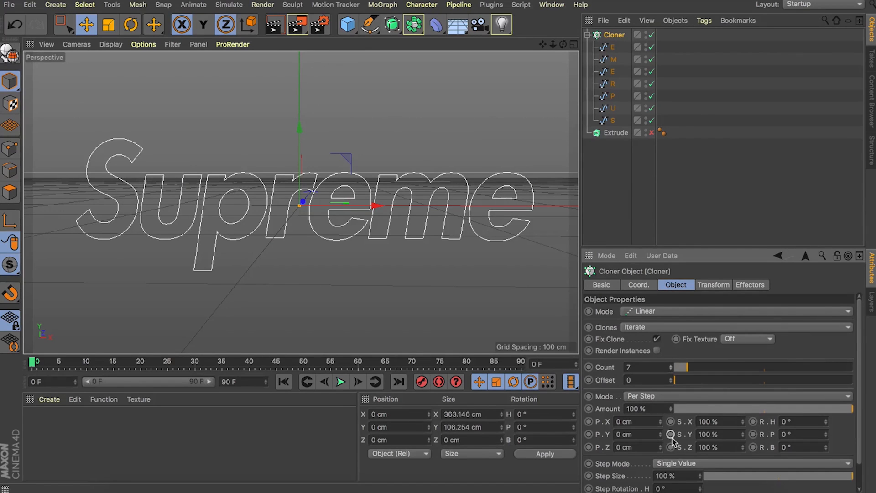
# - Make the Cloner a child of the Extrude generator and enable the Extrude again
pyautogui.click(589, 35)
pyautogui.moveTo(612, 39); pyautogui.dragTo(613, 49)
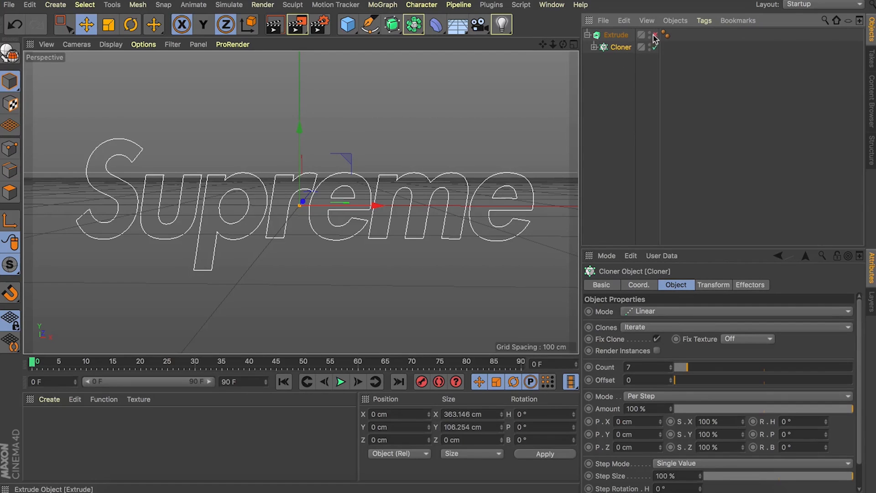
pyautogui.click(654, 35)
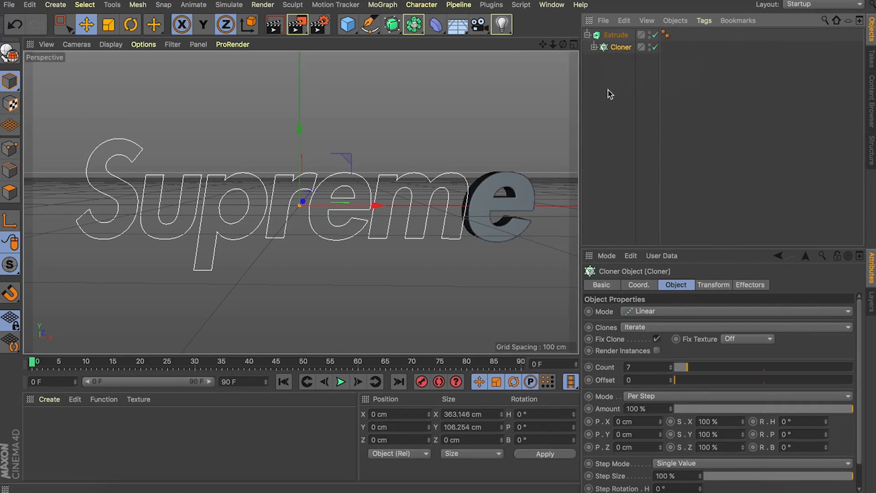
# - Wrap the Cloner in a Connect object inside the Extrude so every letter gets extruded
pyautogui.keyDown('alt'); pyautogui.click(414, 24); pyautogui.keyUp('alt')
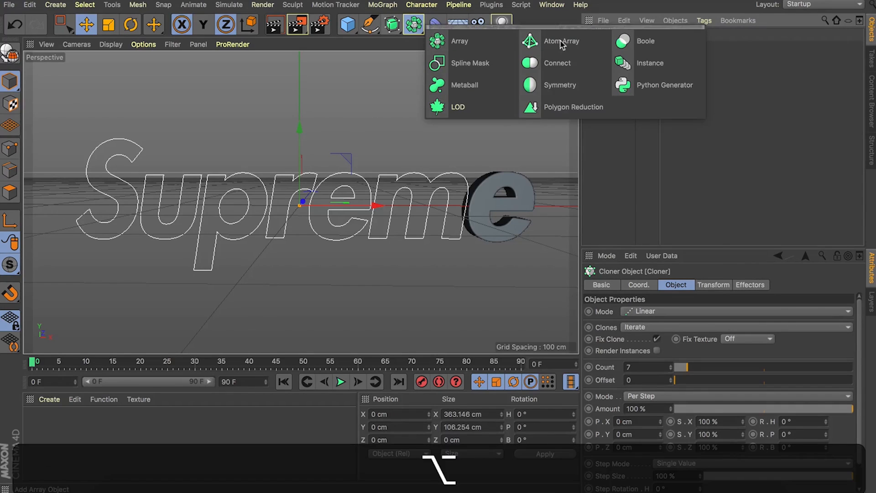
pyautogui.keyDown('alt'); pyautogui.click(550, 67); pyautogui.keyUp('alt')
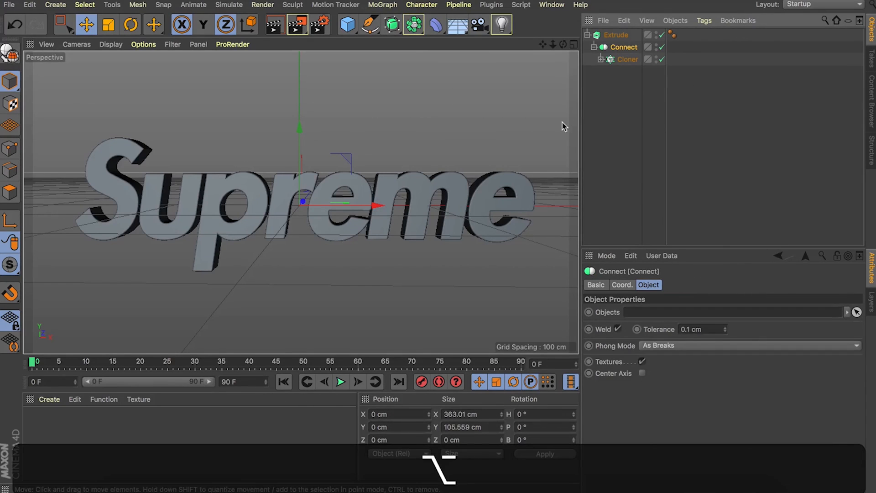
# - Add a camera to the scene
pyautogui.click(480, 24)
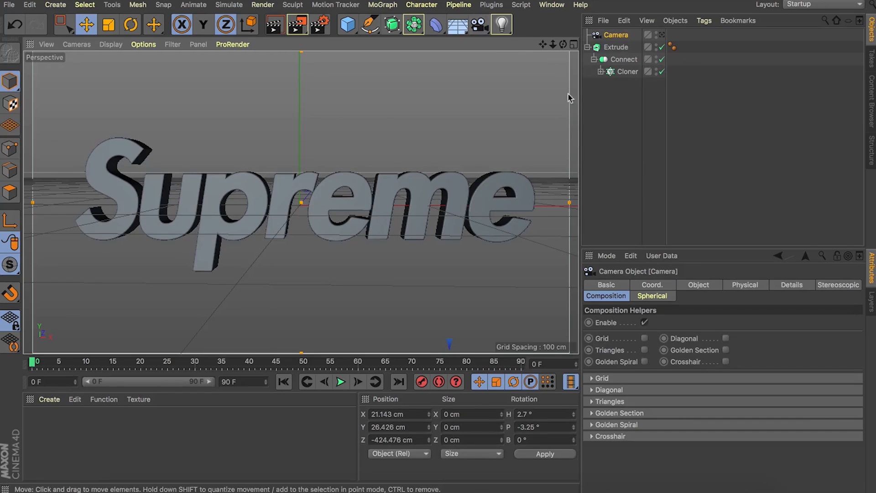
pyautogui.scroll(10, 309, 191)
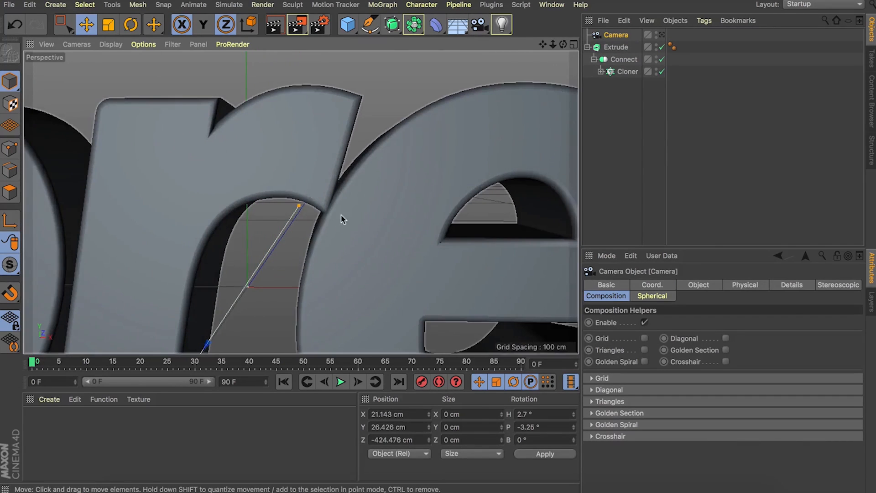
# - Look through the scene camera and space the cloned letters by setting the Cloner's X position step to 2 cm
pyautogui.click(627, 72)
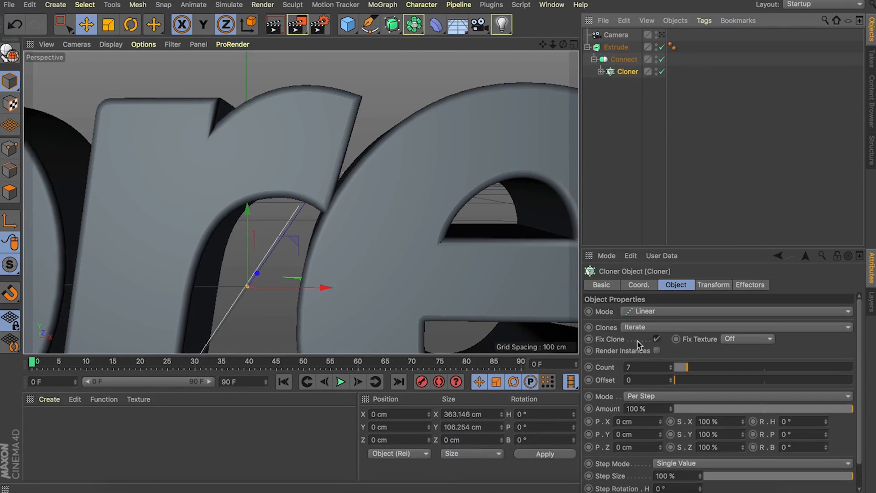
pyautogui.click(662, 426)
pyautogui.click(662, 426)
pyautogui.click(616, 47)
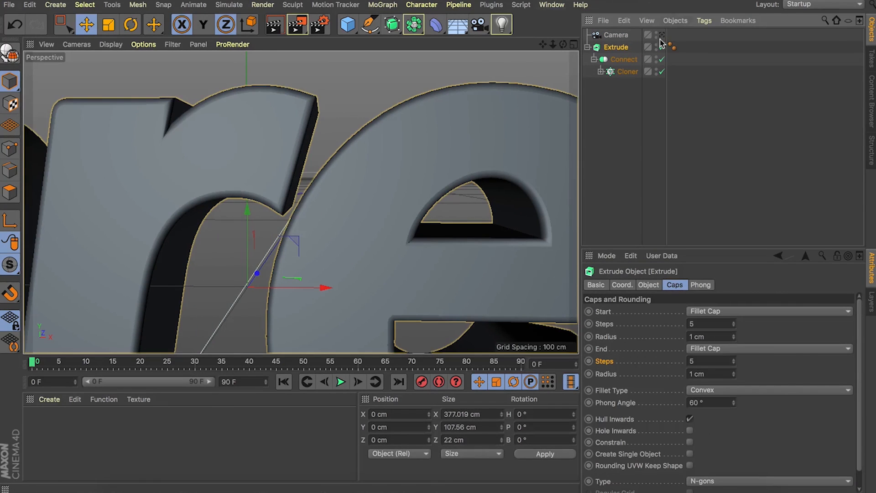
pyautogui.click(662, 35)
pyautogui.click(623, 72)
pyautogui.moveTo(662, 426); pyautogui.dragTo(662, 419)
pyautogui.click(662, 425)
pyautogui.click(662, 425)
pyautogui.click(661, 425)
pyautogui.click(661, 425)
pyautogui.click(662, 425)
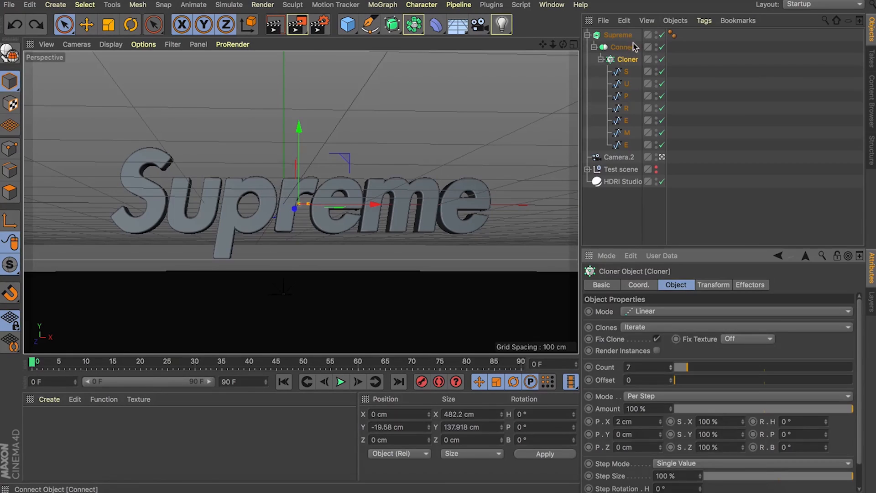
# - Insert the HDRI Studio rig's render settings and check the Global Illumination options
pyautogui.click(623, 47)
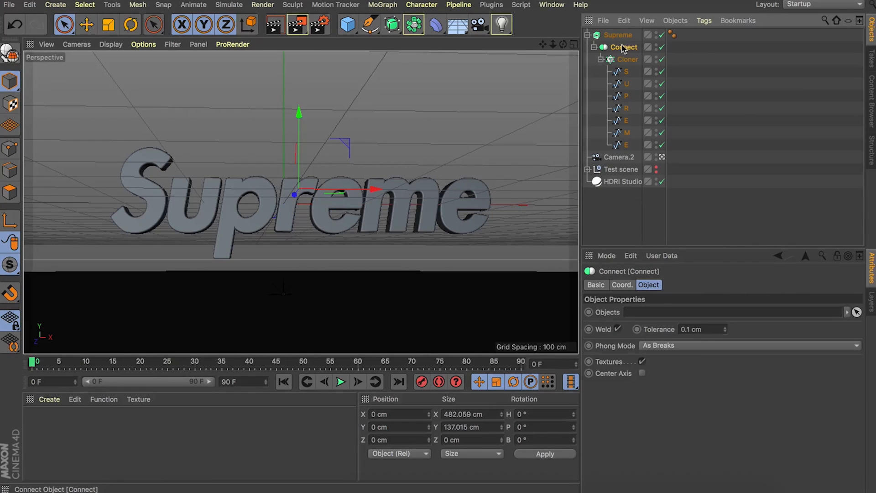
pyautogui.click(588, 34)
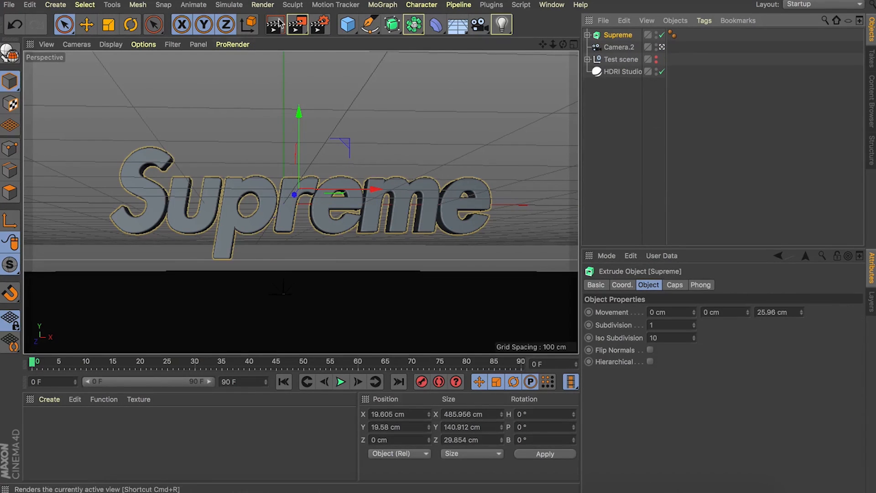
pyautogui.click(623, 71)
pyautogui.click(634, 327)
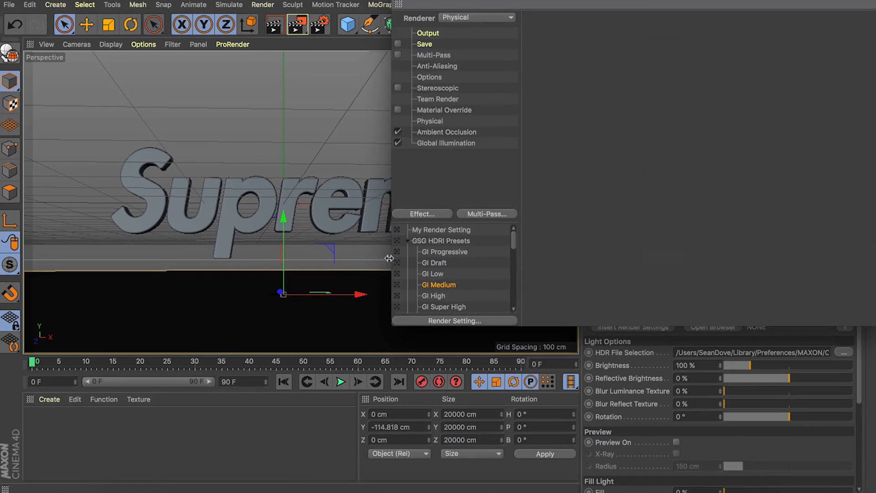
pyautogui.click(428, 144)
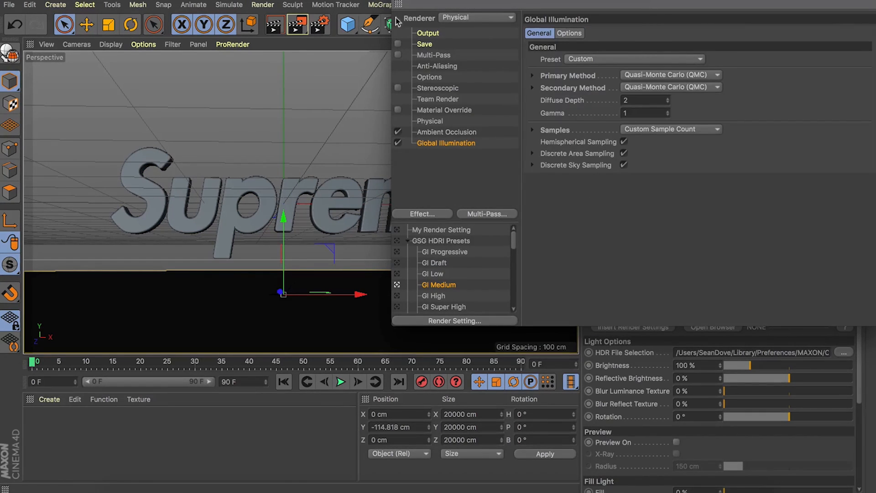
pyautogui.click(398, 3)
# - Preview the HDRI lighting on a 120 cm sphere, trying a -180° rotation and undoing it, then turn the preview off
pyautogui.click(676, 442)
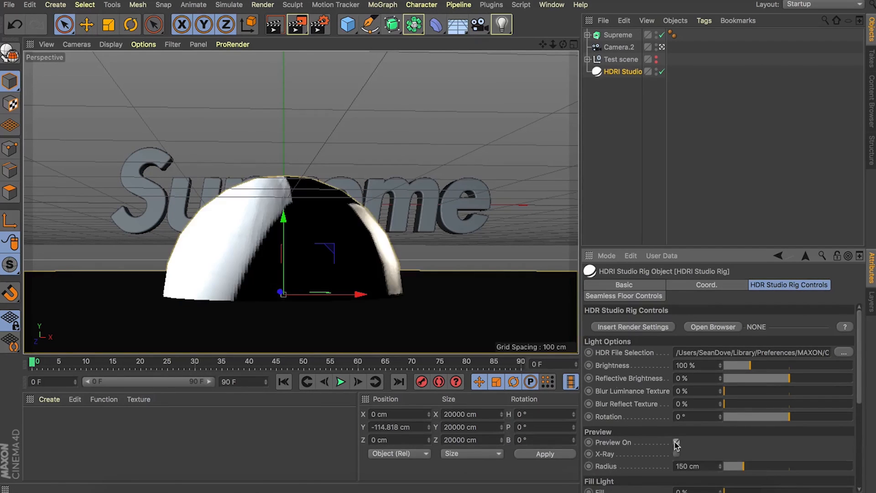
pyautogui.moveTo(744, 467)
pyautogui.mouseDown()
pyautogui.moveTo(752, 468)
pyautogui.moveTo(740, 467)
pyautogui.mouseUp()
pyautogui.moveTo(803, 417); pyautogui.dragTo(689, 434)
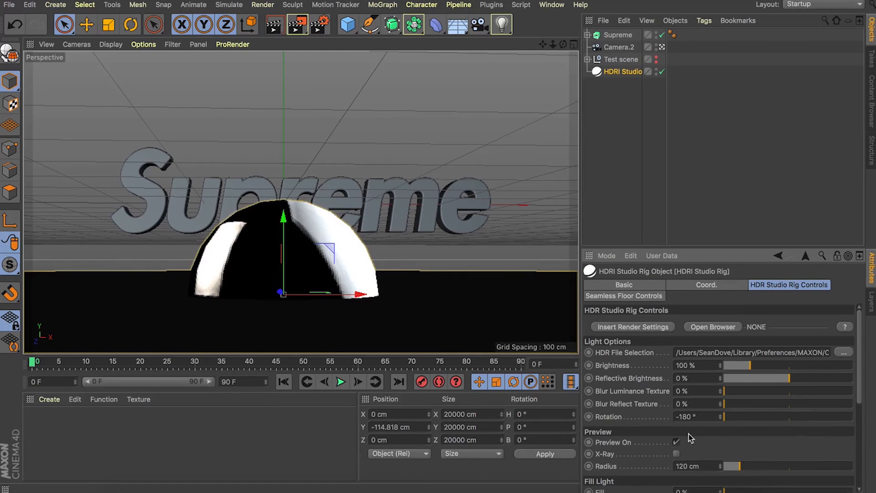
pyautogui.press('super+z')
pyautogui.click(676, 442)
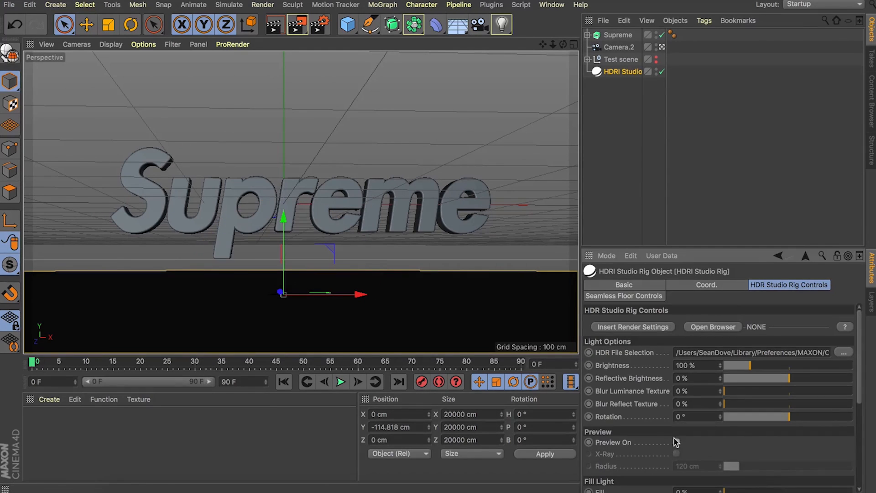
# - Create a new material, enable its Diffusion channel and load Metal (6).jpg as the diffusion texture
pyautogui.doubleClick(44, 425)
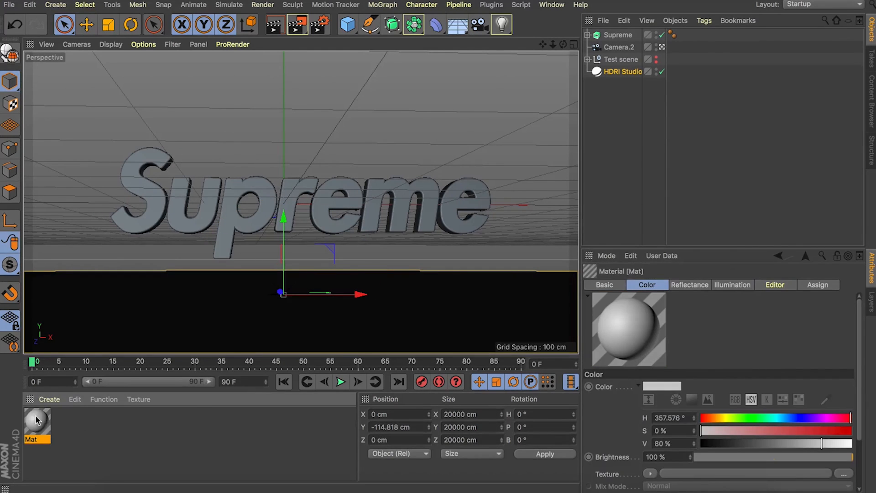
pyautogui.doubleClick(37, 421)
pyautogui.click(220, 159)
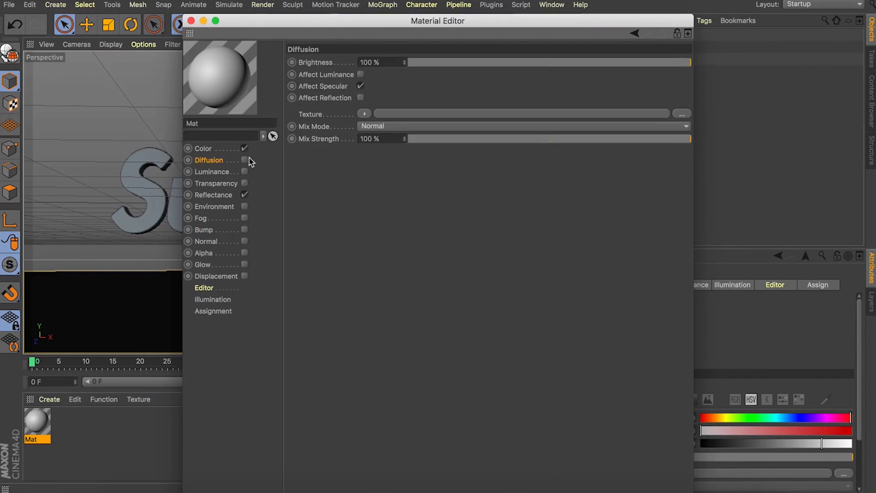
pyautogui.click(245, 160)
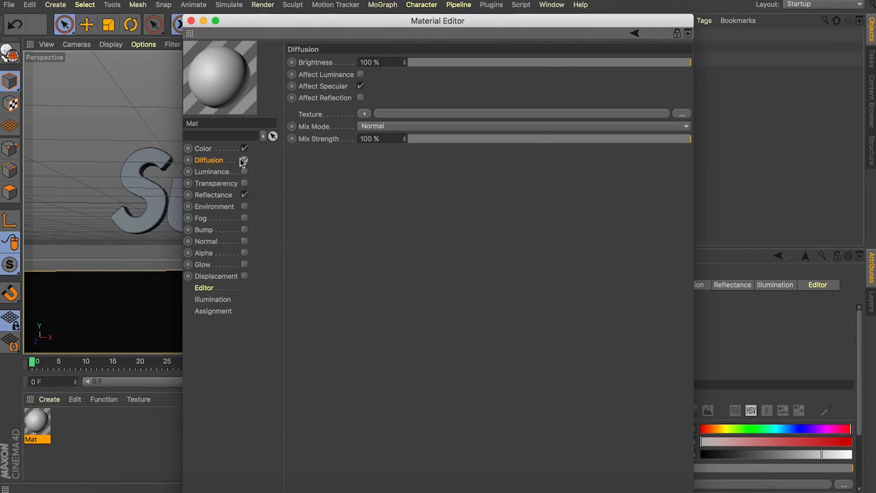
pyautogui.click(681, 113)
pyautogui.press('space')
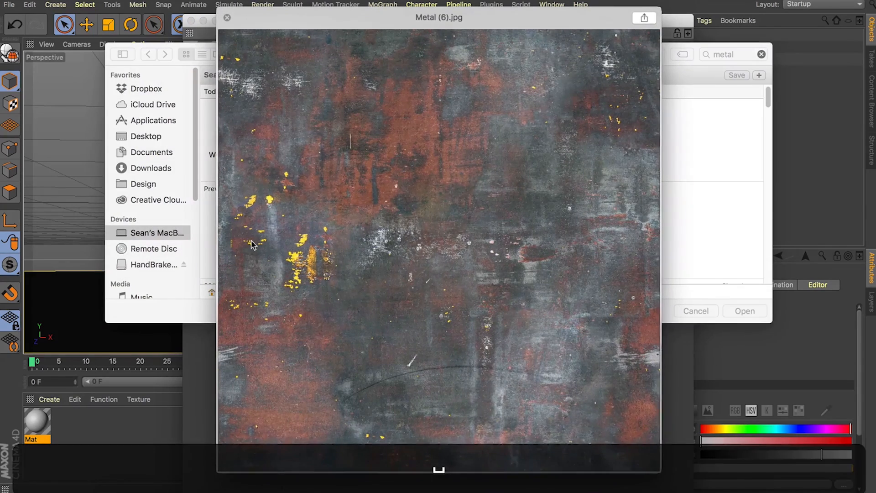
pyautogui.press('Return')
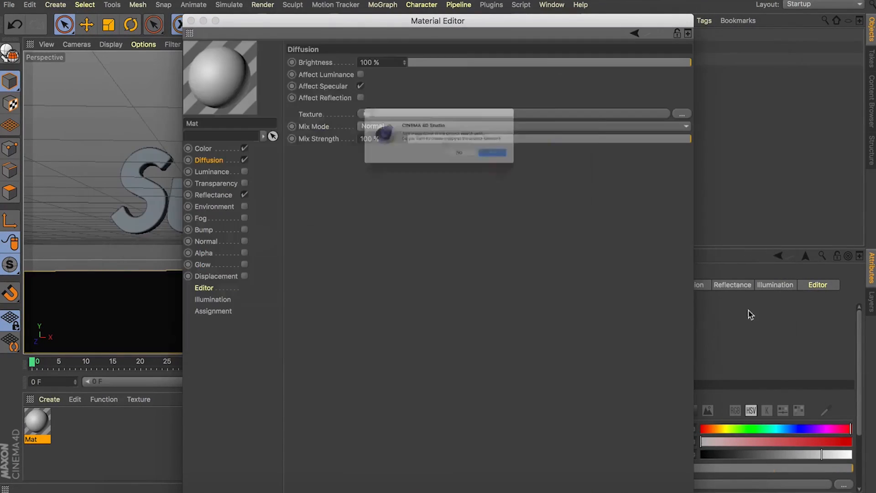
pyautogui.click(474, 166)
# - Enable Bump with the same Metal (6).jpg texture and set that image's black point to 0.44 and white point to 0.77
pyautogui.moveTo(372, 138); pyautogui.dragTo(379, 116)
pyautogui.click(244, 230)
pyautogui.click(365, 144)
pyautogui.moveTo(424, 243); pyautogui.dragTo(424, 259)
pyautogui.click(423, 259)
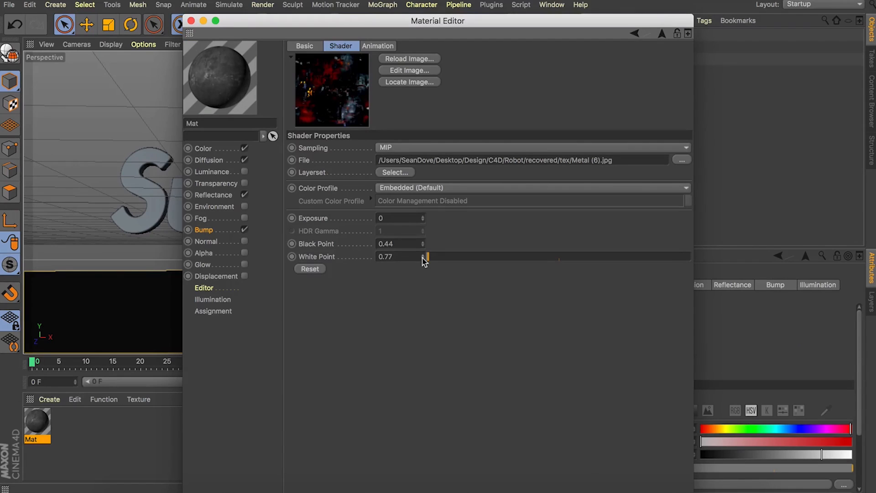
# - Add a Beckmann reflectance layer to the material with 30% roughness and close the Material Editor
pyautogui.click(226, 197)
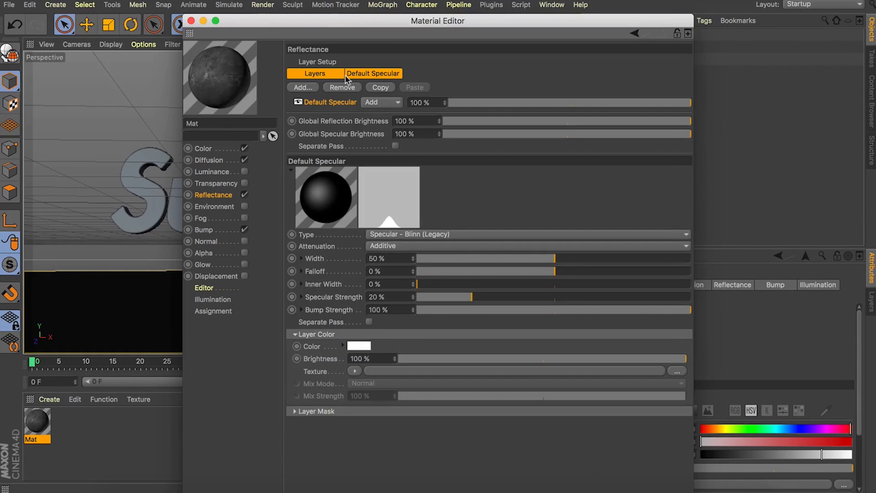
pyautogui.click(311, 88)
pyautogui.click(319, 97)
pyautogui.moveTo(474, 272); pyautogui.dragTo(489, 274)
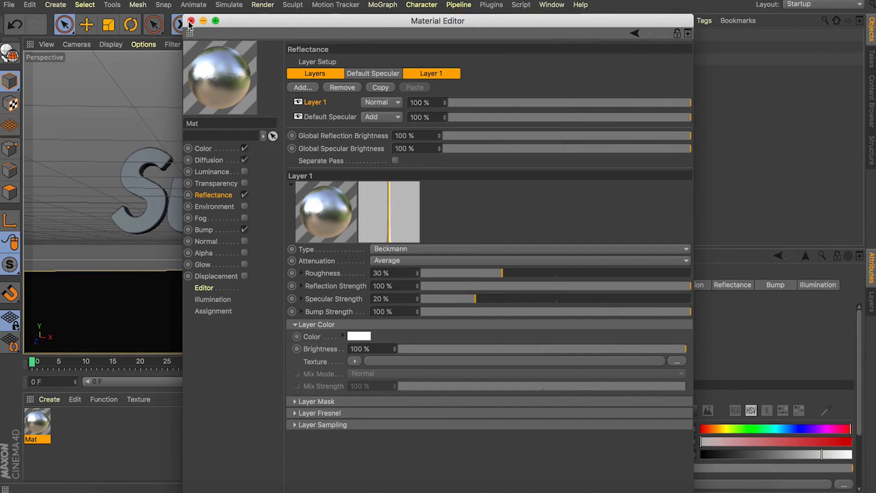
pyautogui.click(191, 21)
# - Apply the material to the Supreme extrusion and set its texture projection to Cubic
pyautogui.moveTo(37, 419); pyautogui.dragTo(621, 35)
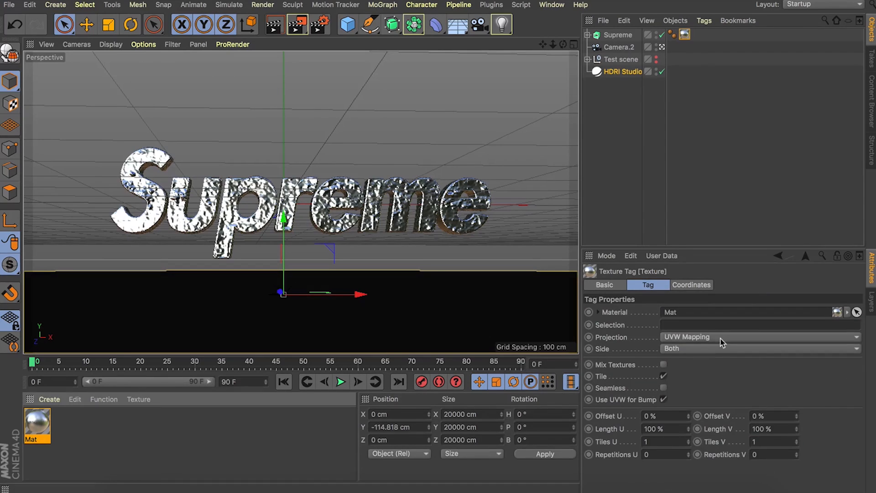
pyautogui.click(722, 340)
pyautogui.click(679, 387)
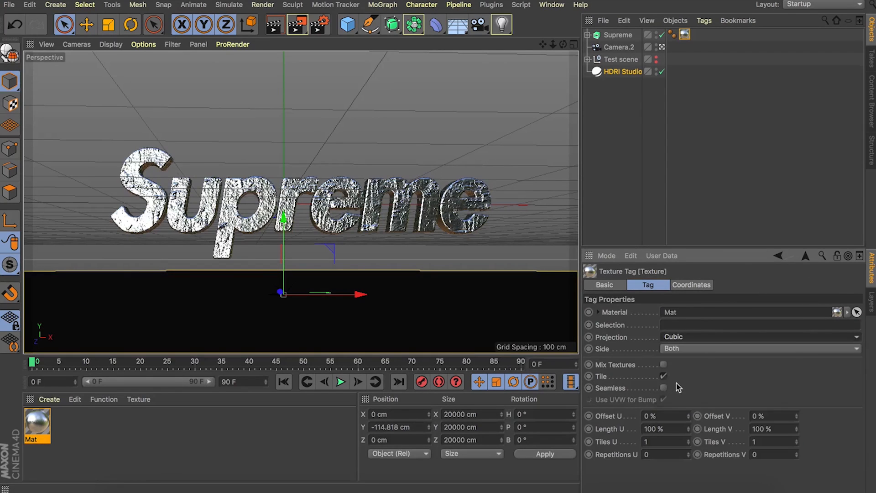
# - Set the material's Bump strength to 5
pyautogui.doubleClick(38, 422)
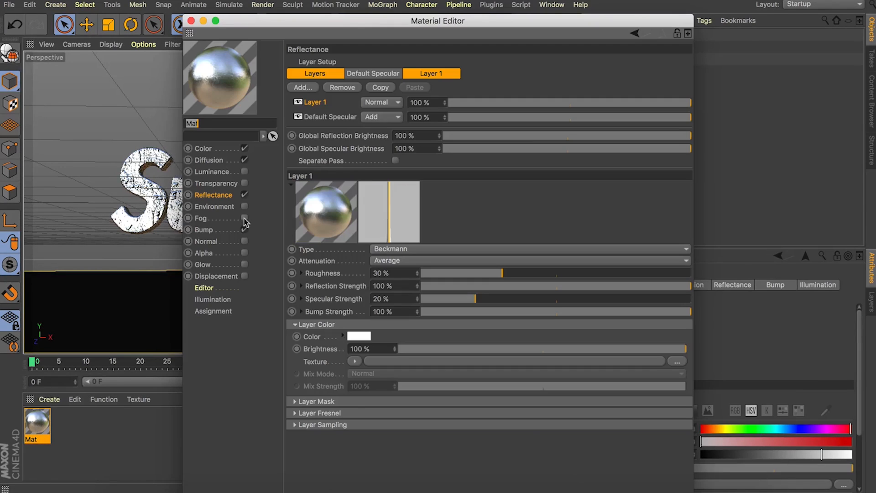
pyautogui.click(204, 230)
pyautogui.write('5')
pyautogui.press('Return')
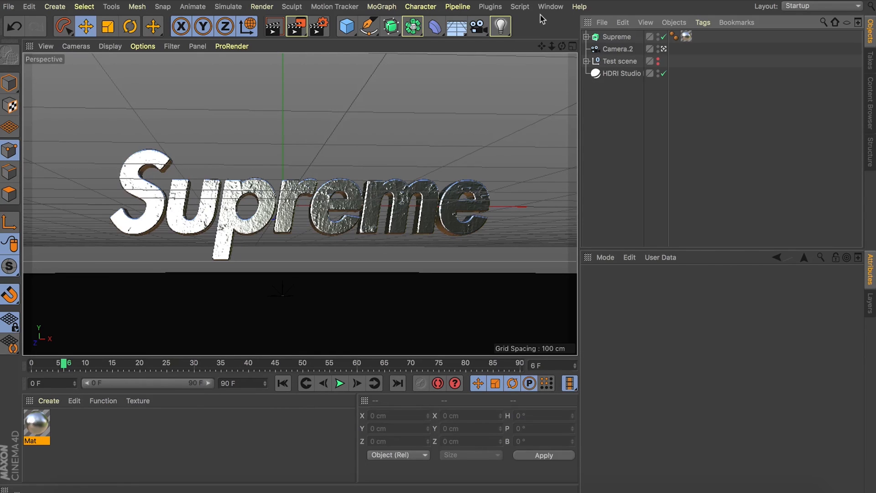
# - Add a Helix spline on the ZY plane with a start radius of 25 cm and an end radius of 66 cm
pyautogui.click(369, 26)
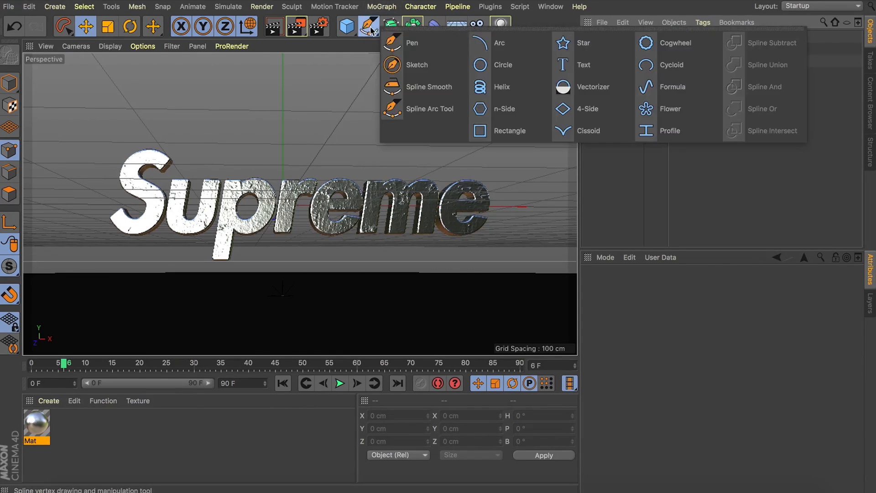
pyautogui.click(483, 90)
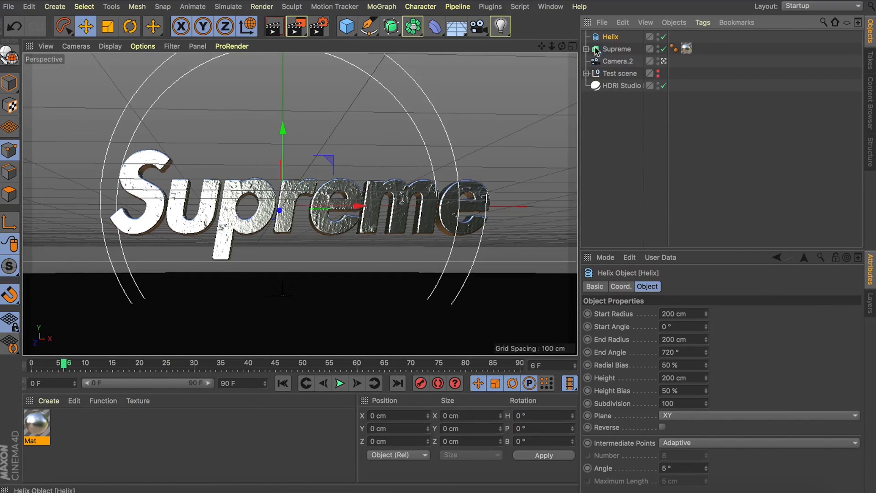
pyautogui.click(707, 419)
pyautogui.click(690, 436)
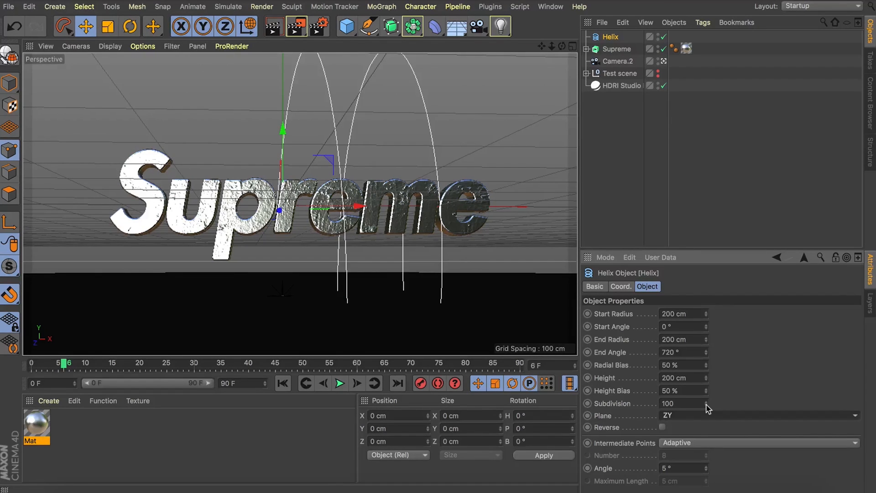
pyautogui.moveTo(705, 315); pyautogui.dragTo(706, 359)
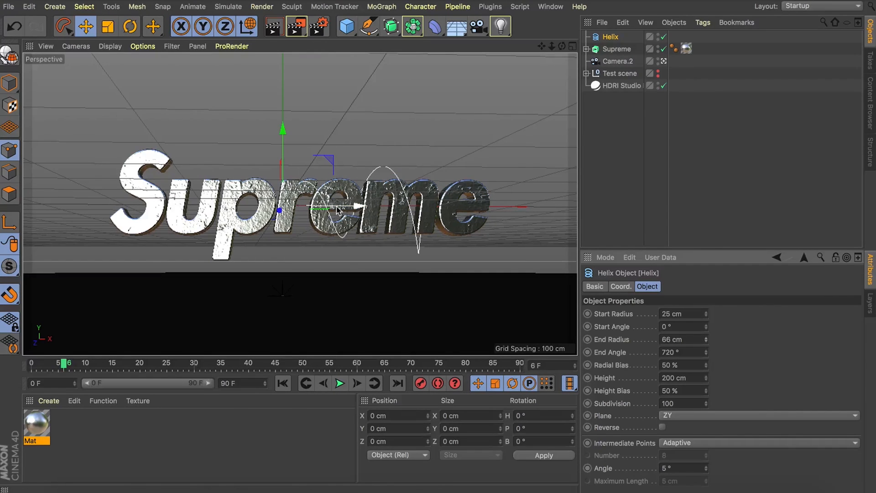
# - Add a Protection tag to Camera.2
pyautogui.click(619, 62)
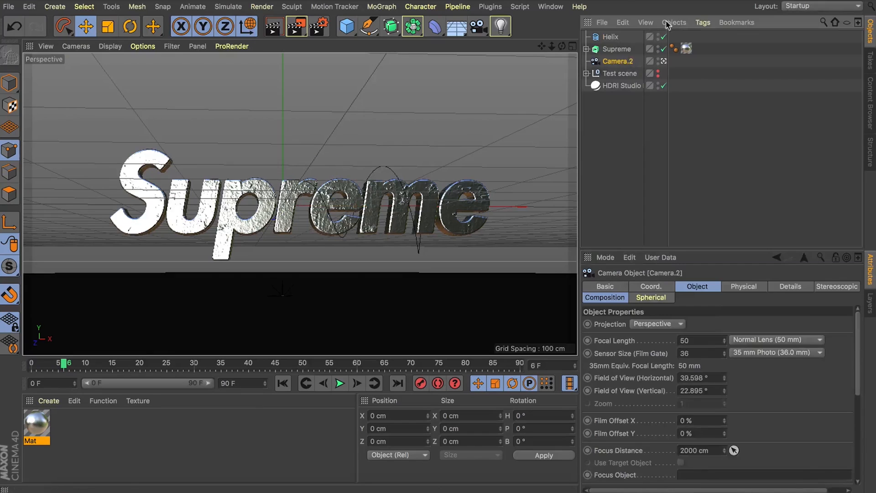
pyautogui.click(703, 22)
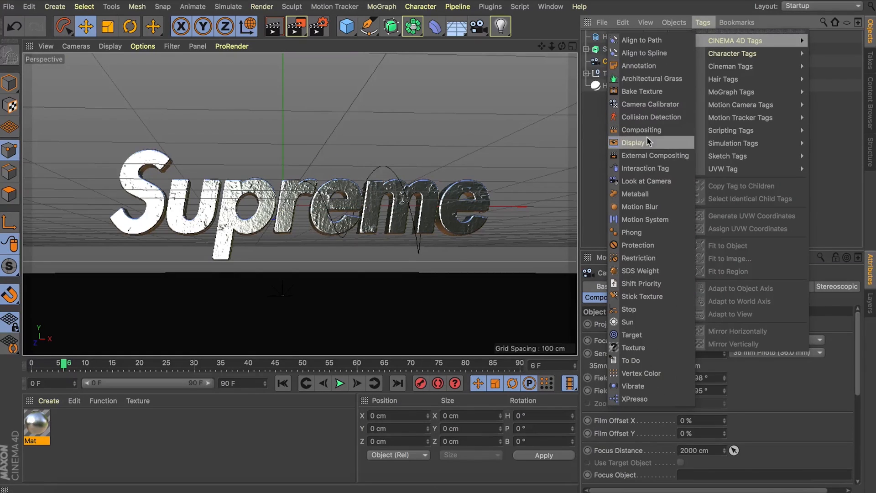
pyautogui.click(621, 244)
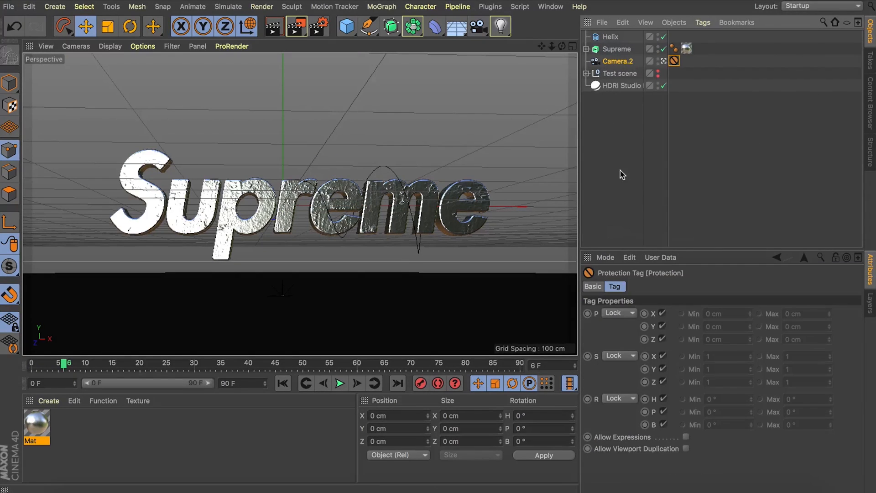
# - Leave the Camera.2 view for a free perspective view of the lettering and disable the HDRI Studio rig
pyautogui.click(664, 61)
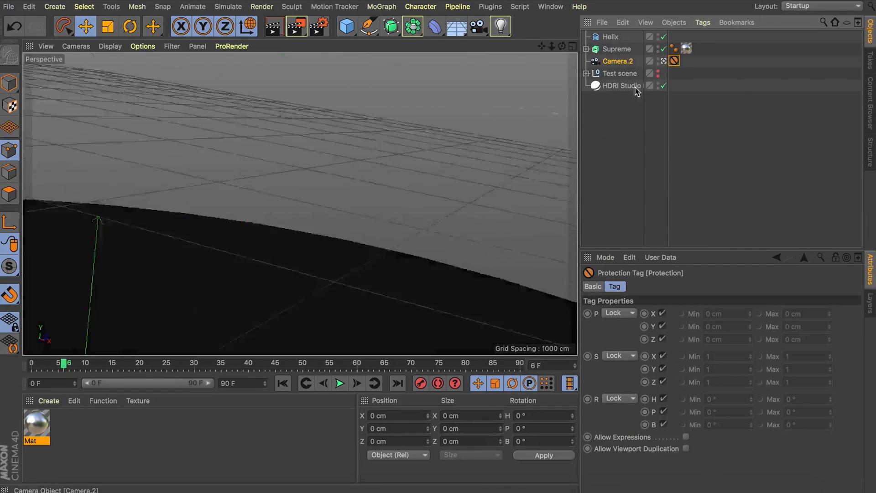
pyautogui.moveTo(552, 45); pyautogui.dragTo(554, 104)
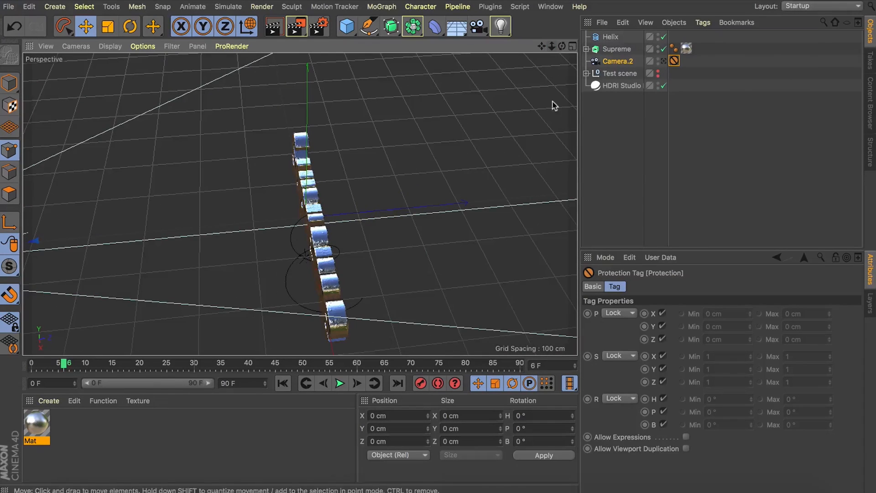
pyautogui.moveTo(562, 45); pyautogui.dragTo(533, 71)
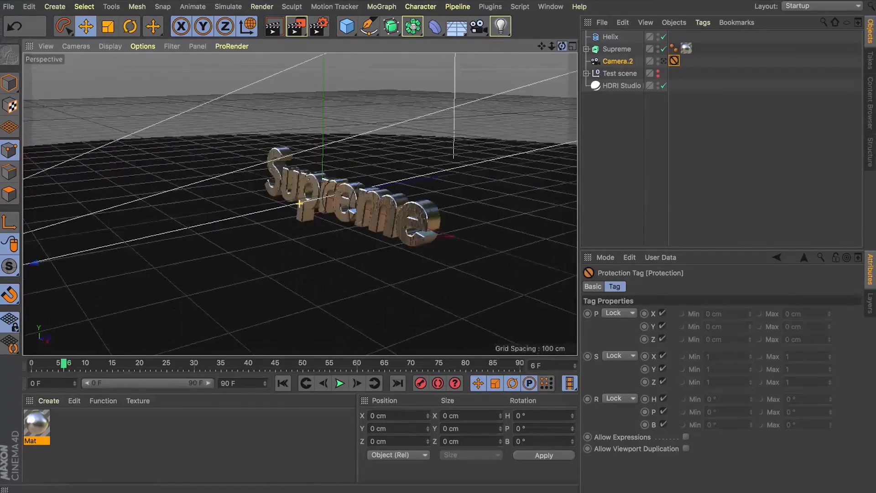
pyautogui.keyDown('alt'); pyautogui.click(663, 86); pyautogui.keyUp('alt')
pyautogui.moveTo(541, 45); pyautogui.dragTo(445, 14)
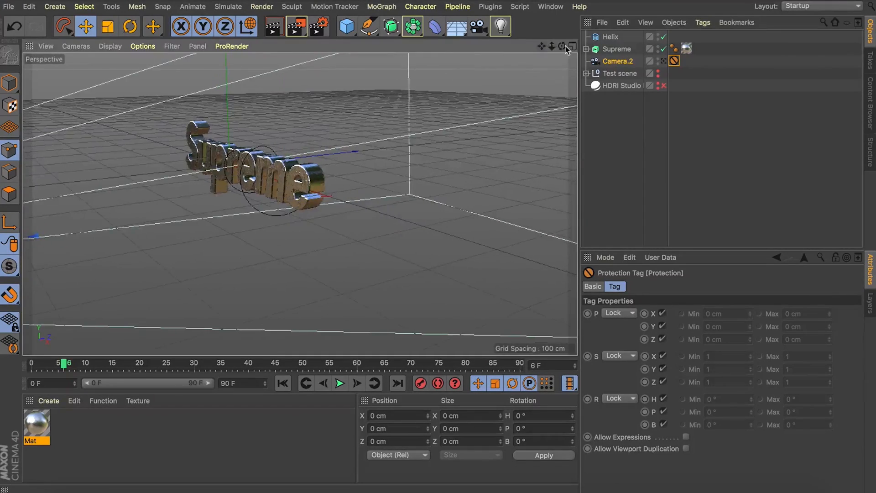
pyautogui.moveTo(562, 46)
pyautogui.mouseDown()
pyautogui.moveTo(571, 50)
pyautogui.moveTo(521, 48)
pyautogui.moveTo(566, 48)
pyautogui.moveTo(532, 46)
pyautogui.moveTo(557, 46)
pyautogui.mouseUp()
pyautogui.scroll(6, 221, 181)
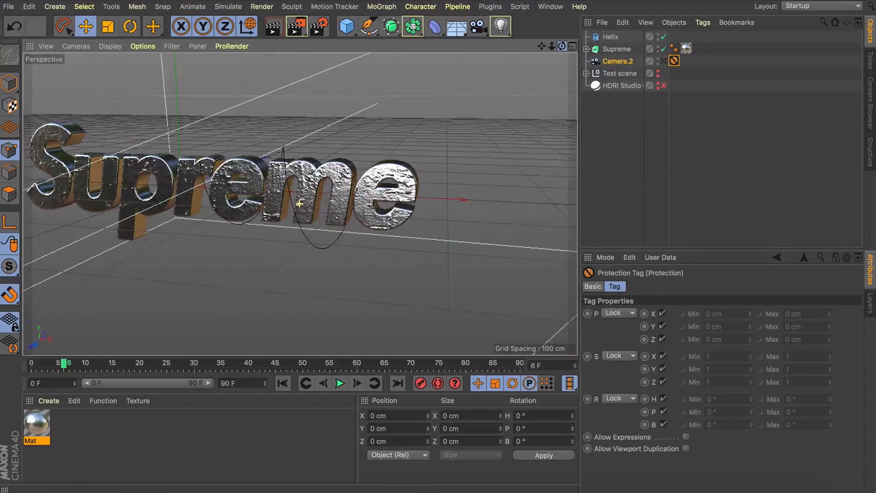
# - Set the Helix's start radius to 40 cm, its height to 280 cm and its end angle to 775°
pyautogui.click(610, 37)
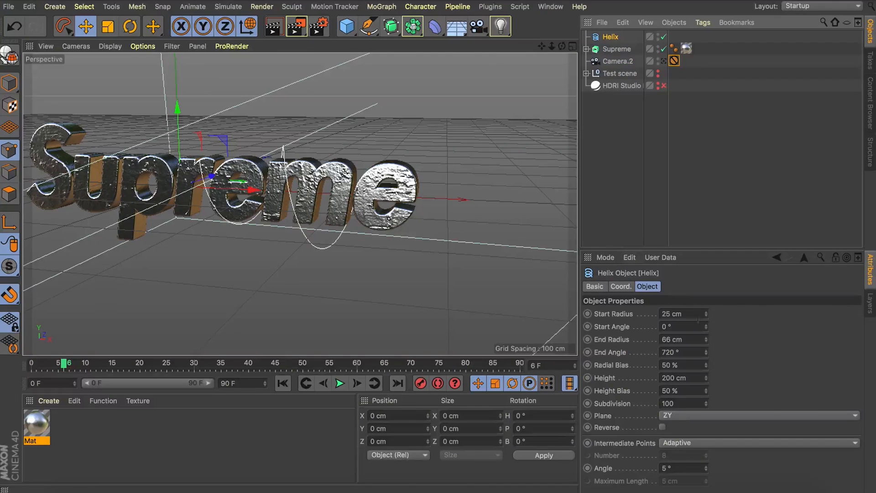
pyautogui.moveTo(709, 315); pyautogui.dragTo(708, 308)
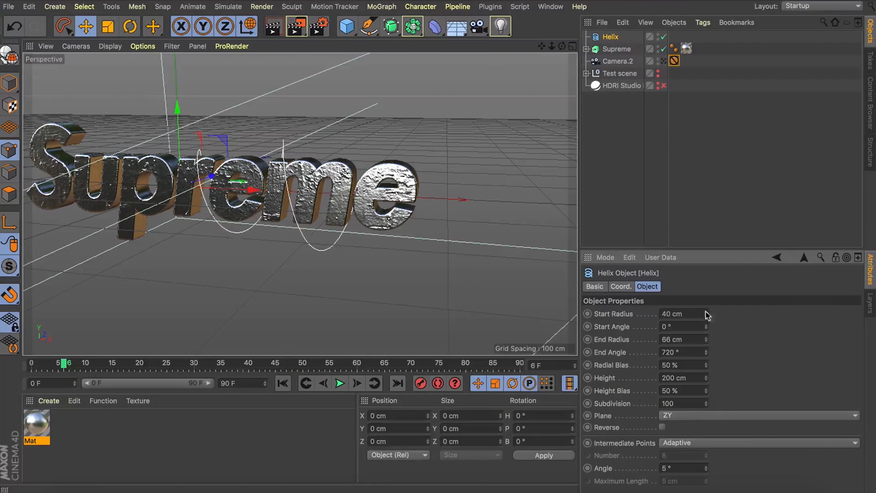
pyautogui.moveTo(562, 46); pyautogui.dragTo(447, 54)
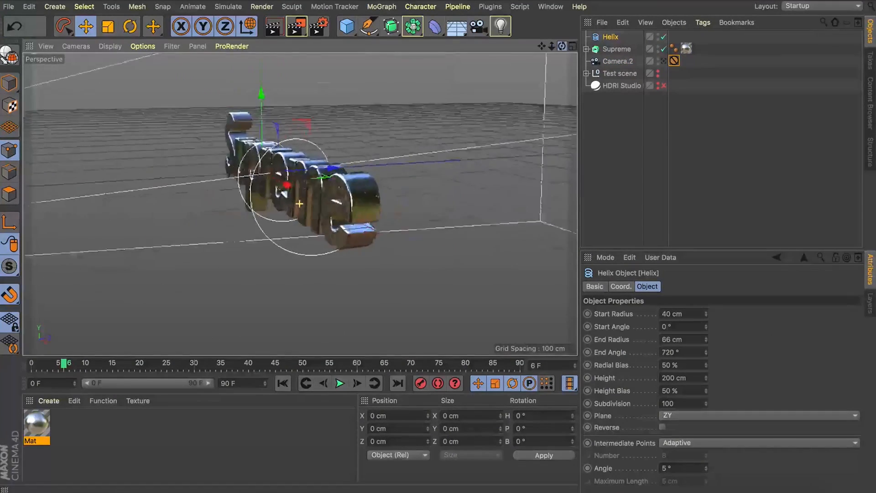
pyautogui.click(676, 61)
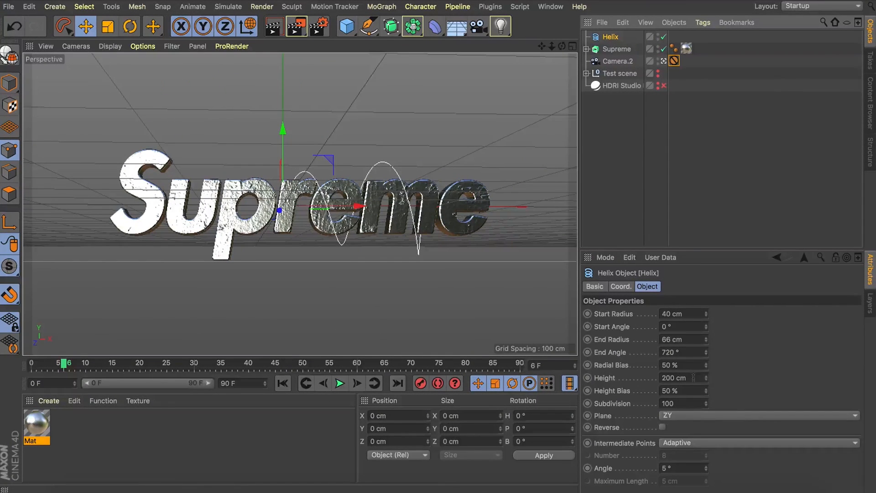
pyautogui.moveTo(707, 379); pyautogui.dragTo(706, 354)
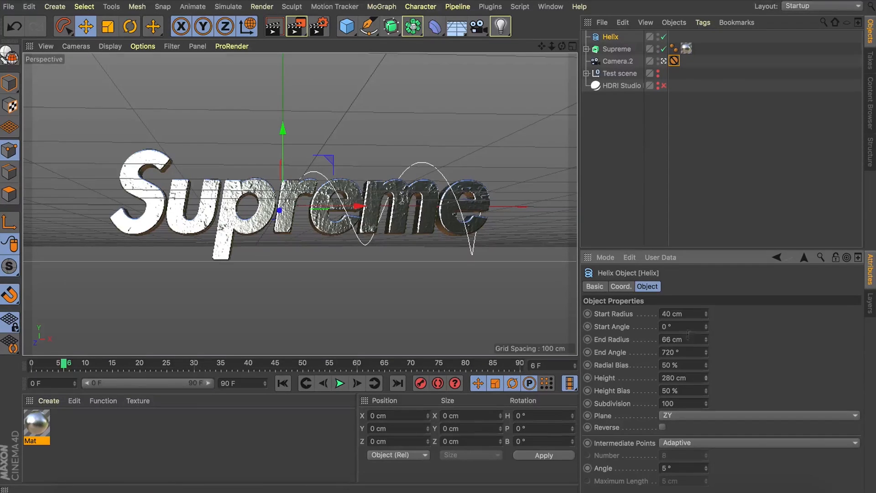
pyautogui.moveTo(706, 352); pyautogui.dragTo(706, 353)
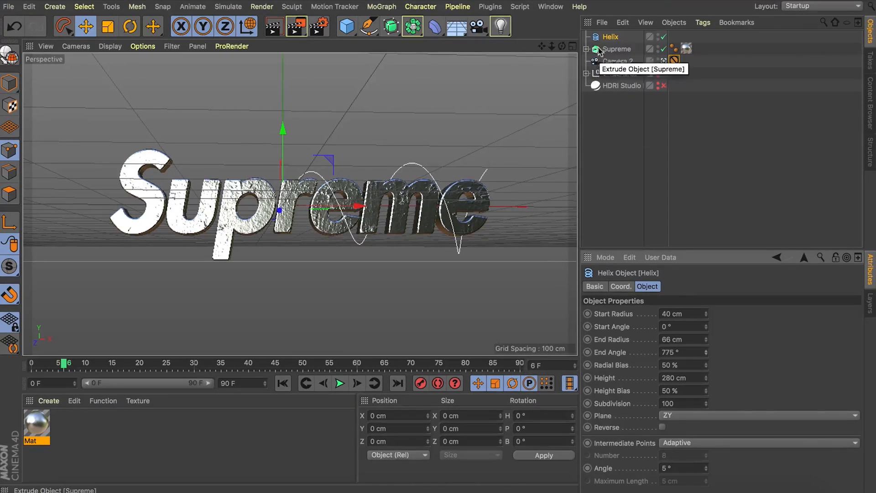
pyautogui.press('c')
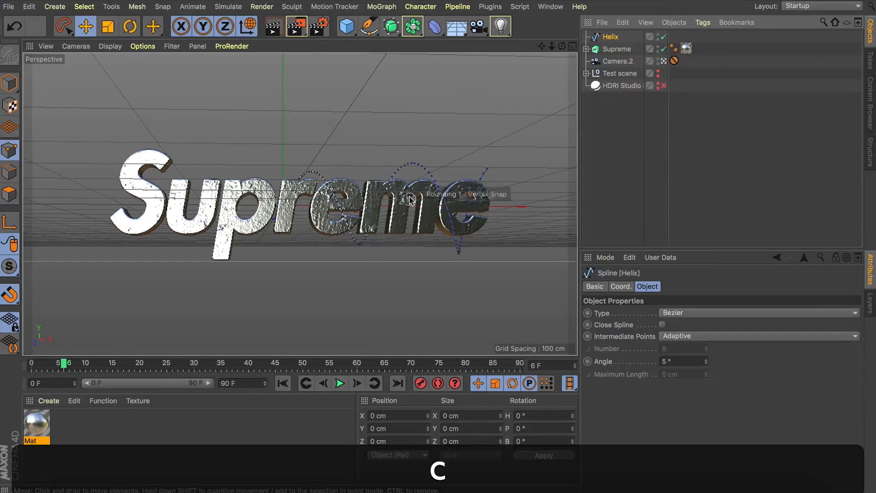
pyautogui.click(423, 166)
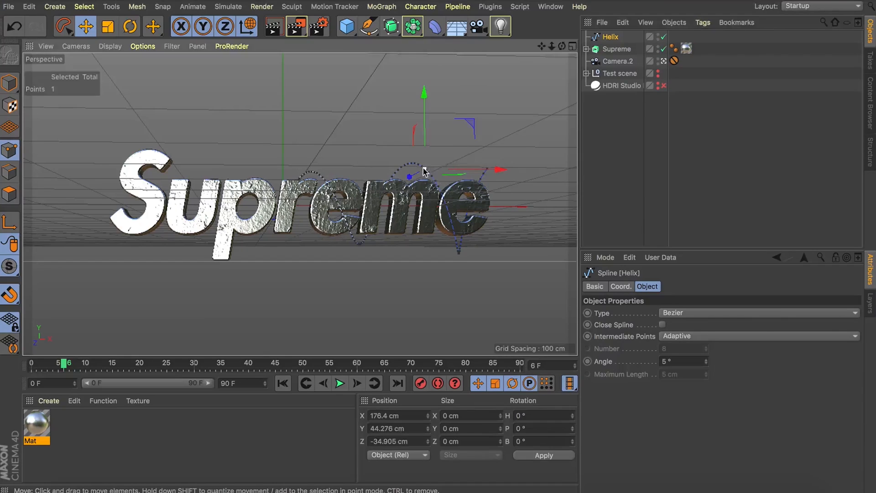
pyautogui.press('super+a')
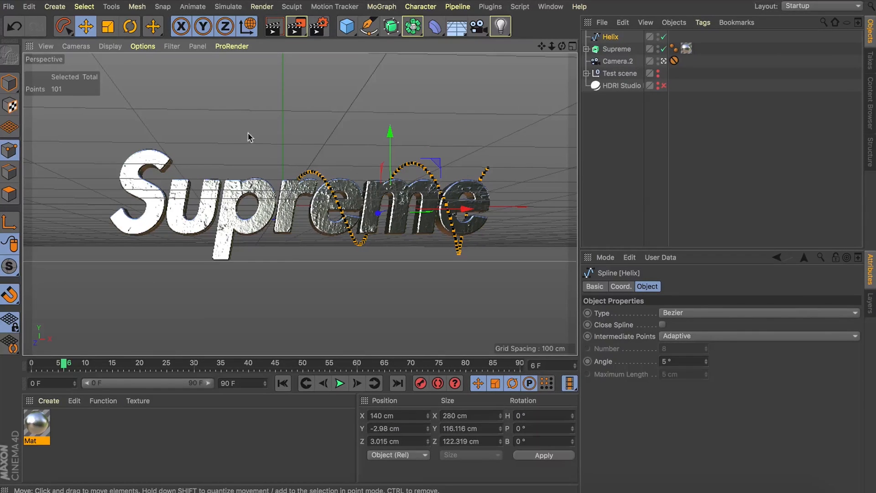
pyautogui.press('super+z')
pyautogui.press('super+z')
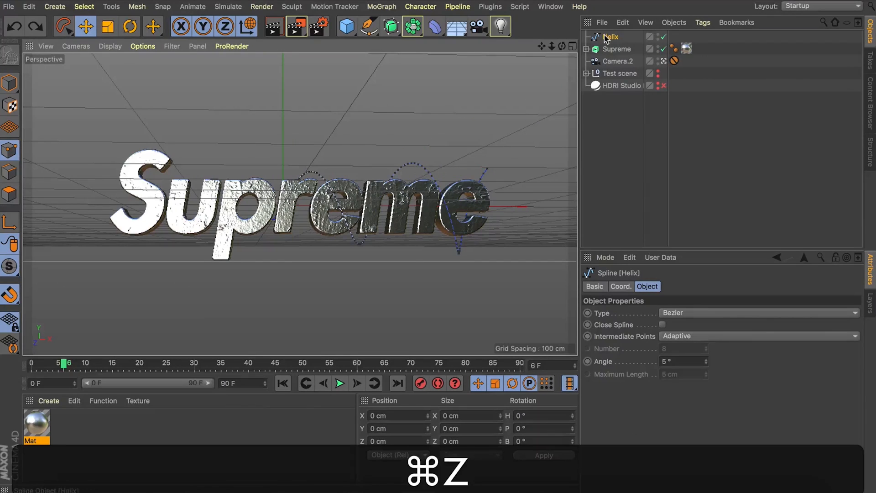
pyautogui.press('super+z')
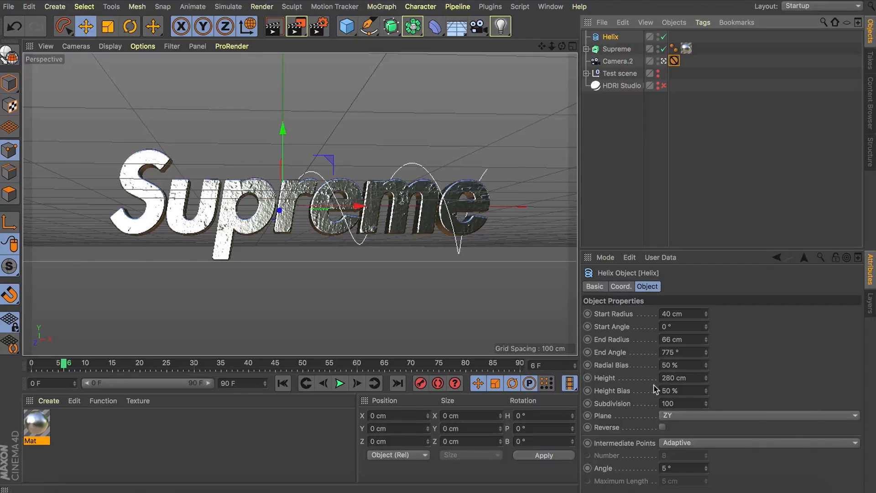
# - Set the Helix's subdivision to 20 and try it as an editable spline with all points selected
pyautogui.doubleClick(680, 403)
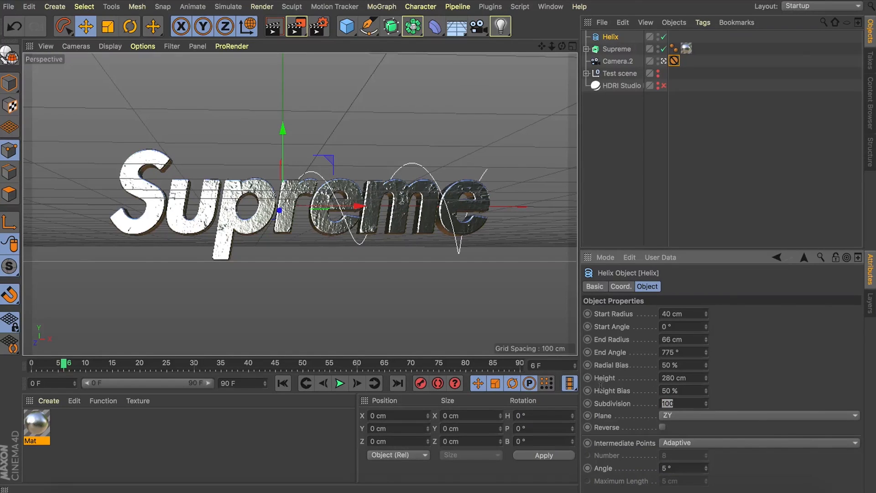
pyautogui.write('20')
pyautogui.press('Return')
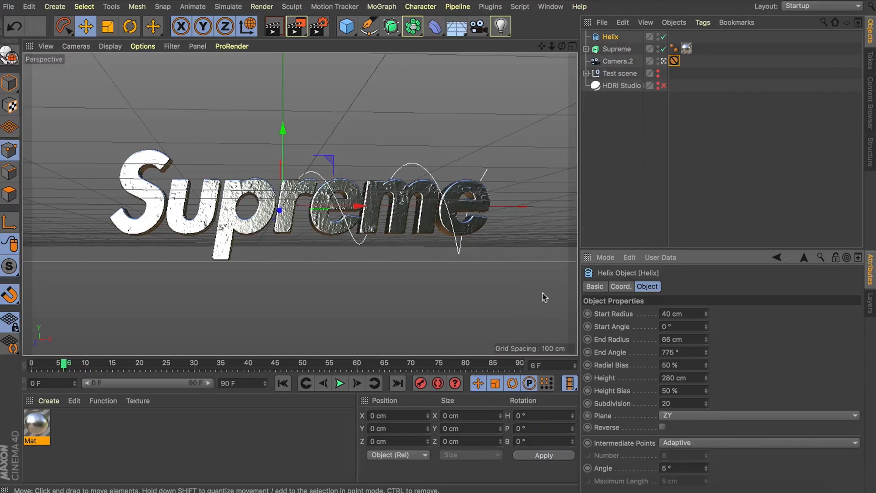
pyautogui.press('c')
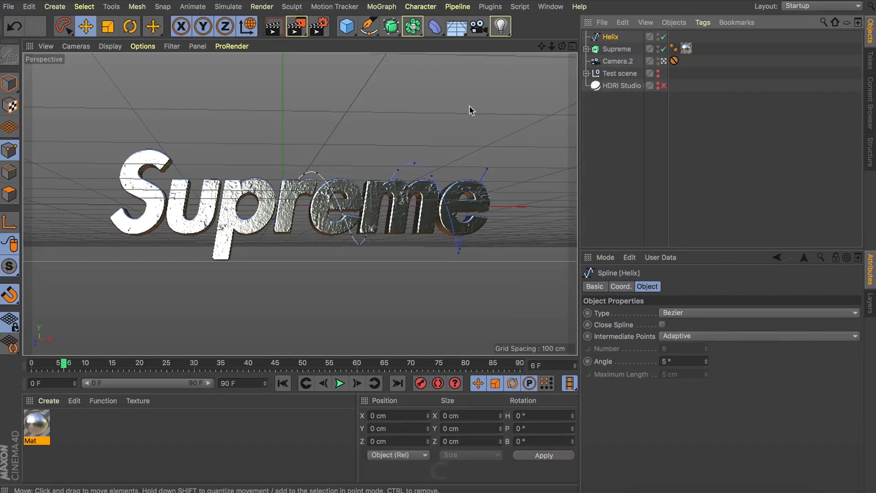
pyautogui.press('super+a')
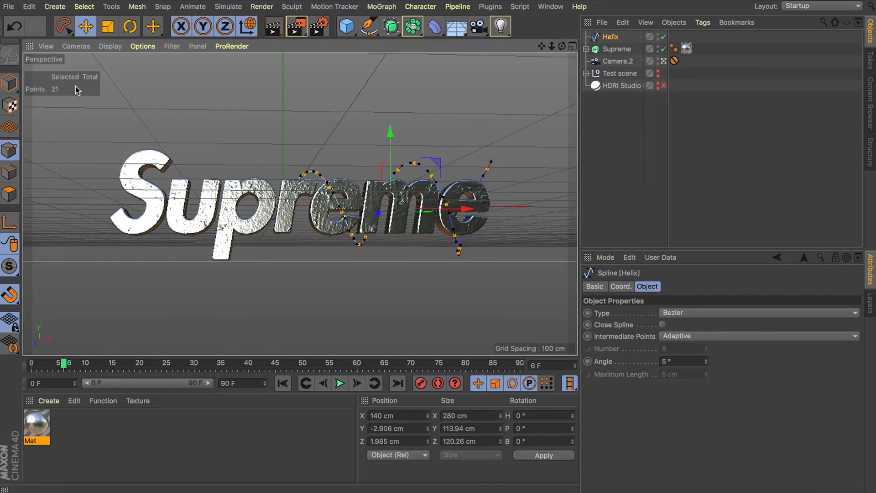
pyautogui.press('super+z')
pyautogui.press('super+z')
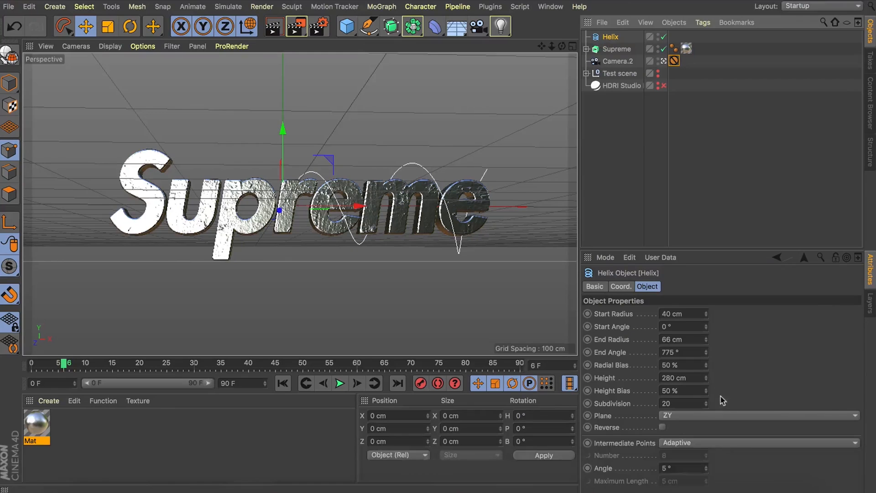
# - Set the Helix's subdivision to 15
pyautogui.click(681, 402)
pyautogui.write('15')
pyautogui.press('Return')
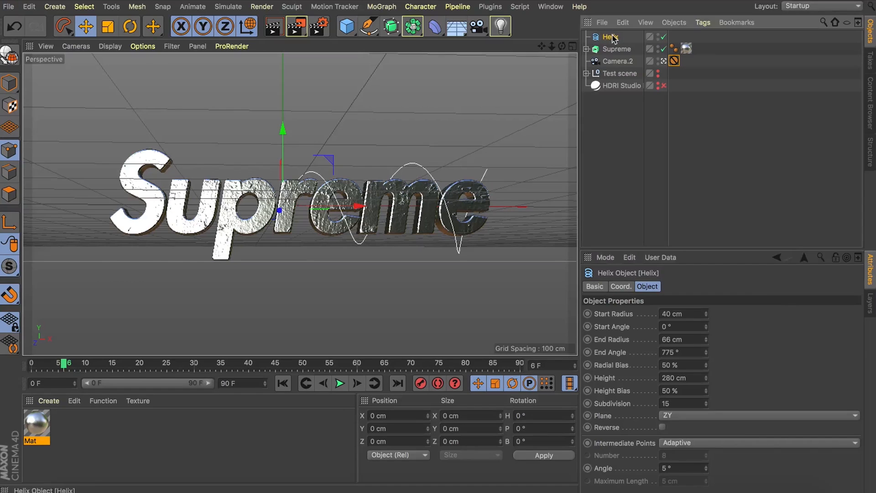
# - Duplicate the Helix, disable the copy as a backup, and convert the original into an editable spline
pyautogui.keyDown('super'); pyautogui.moveTo(607, 38); pyautogui.dragTo(609, 44); pyautogui.keyUp('super')
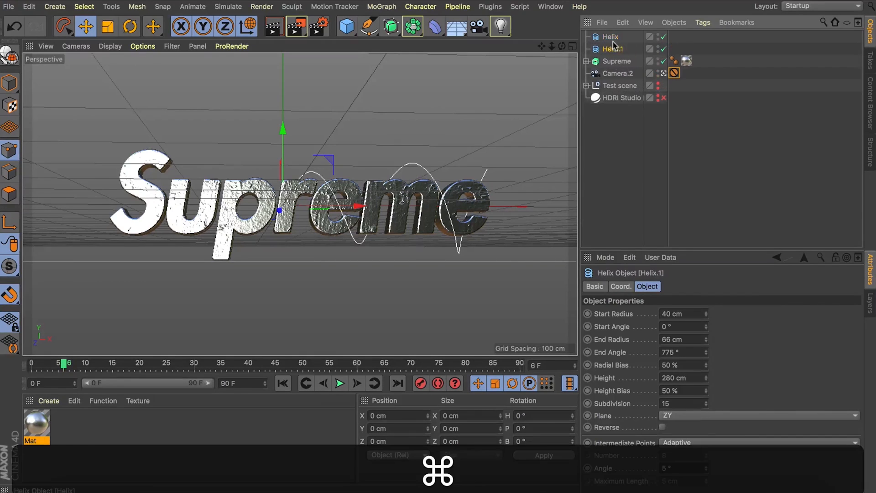
pyautogui.keyDown('alt'); pyautogui.click(664, 49); pyautogui.keyUp('alt')
pyautogui.click(611, 36)
pyautogui.press('c')
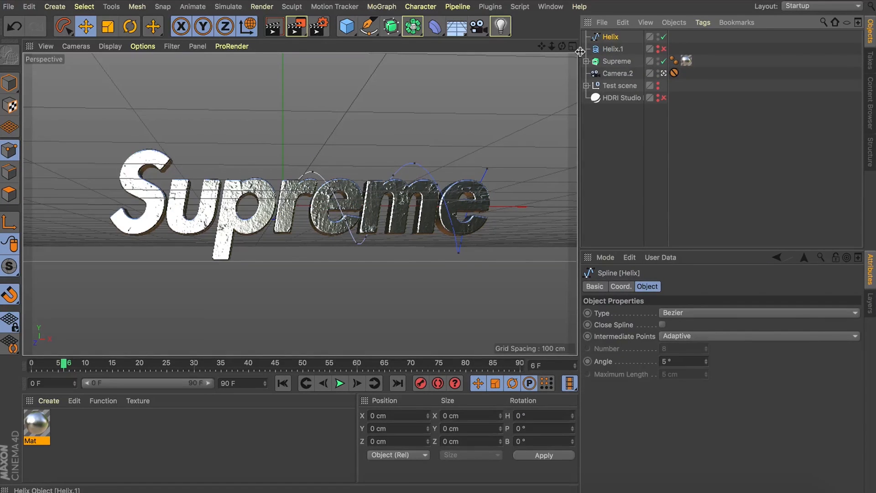
# - Move the helix spline's end point far above the lettering in the Front view, to about X 343 cm and Y 303 cm
pyautogui.click(664, 73)
pyautogui.moveTo(562, 45); pyautogui.dragTo(507, 47)
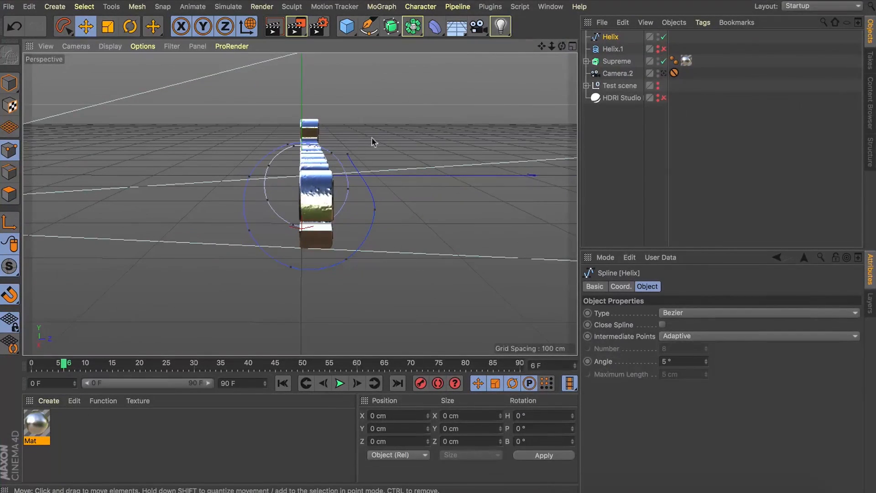
pyautogui.click(356, 161)
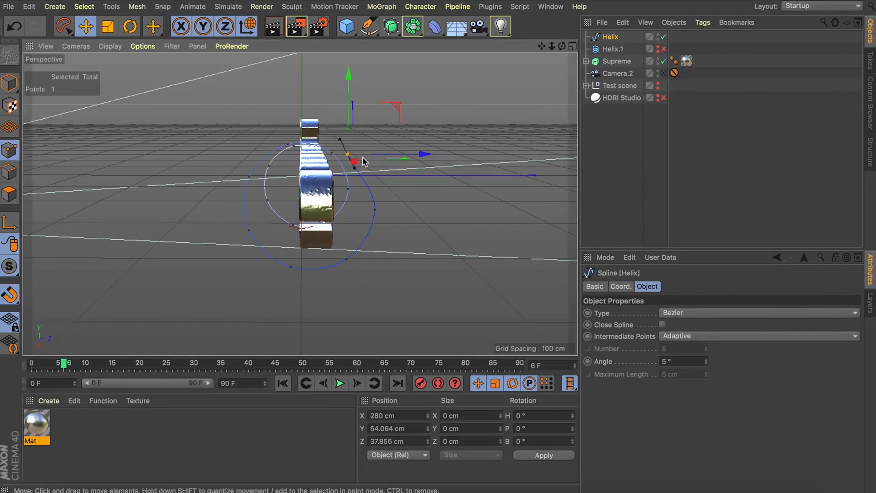
pyautogui.middleClick(362, 157)
pyautogui.moveTo(536, 252); pyautogui.dragTo(525, 209)
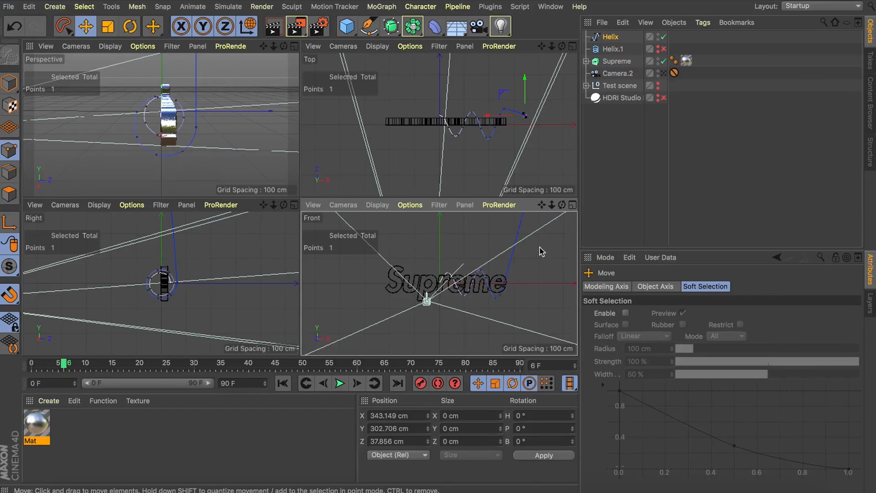
# - Lower the helix spline's start point to about Y -70 cm in the Front view and return to the Camera.2 view
pyautogui.click(572, 205)
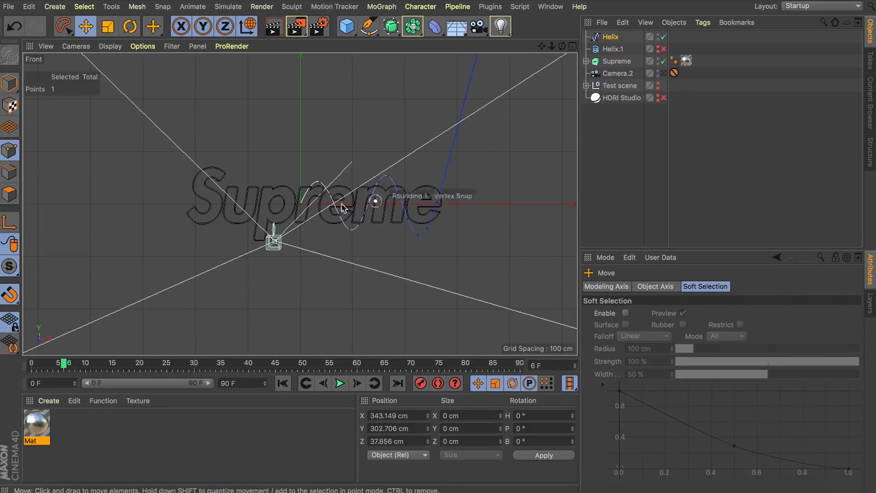
pyautogui.click(301, 203)
pyautogui.moveTo(303, 142); pyautogui.dragTo(307, 177)
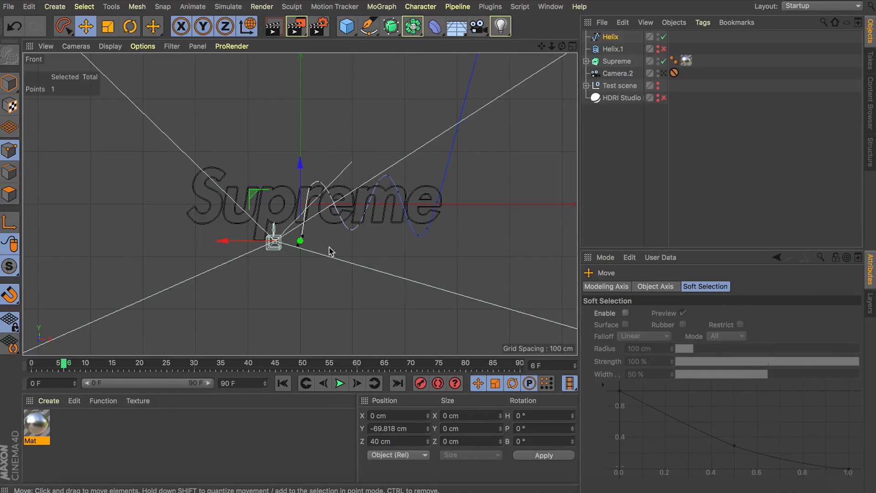
pyautogui.click(664, 74)
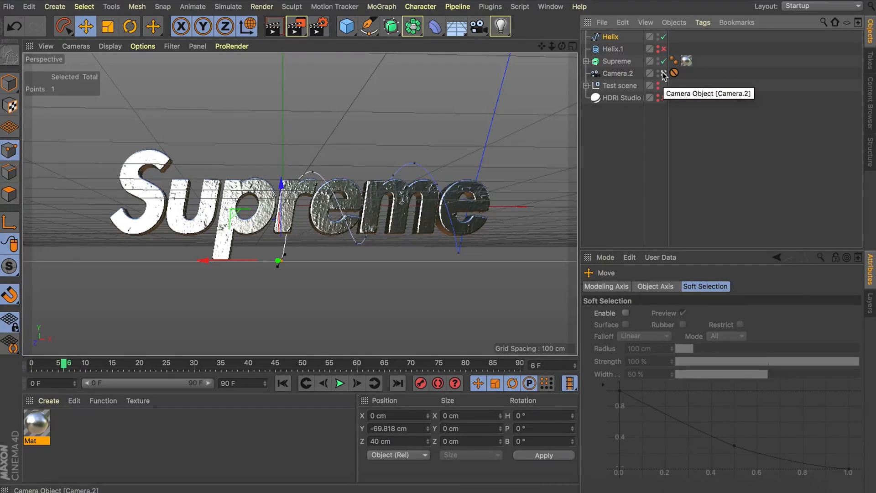
# - Put the helix spline into a Sweep object with a new Circle spline as its profile
pyautogui.click(609, 38)
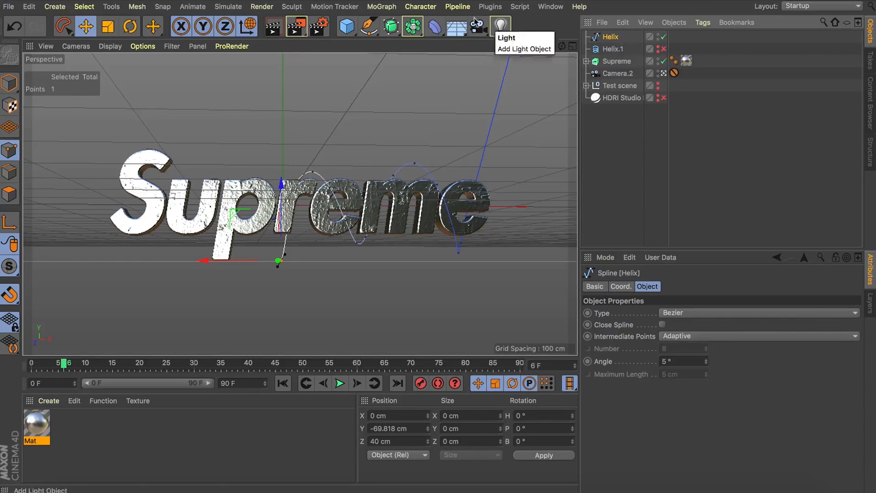
pyautogui.keyDown('alt'); pyautogui.moveTo(394, 27); pyautogui.dragTo(440, 86); pyautogui.keyUp('alt')
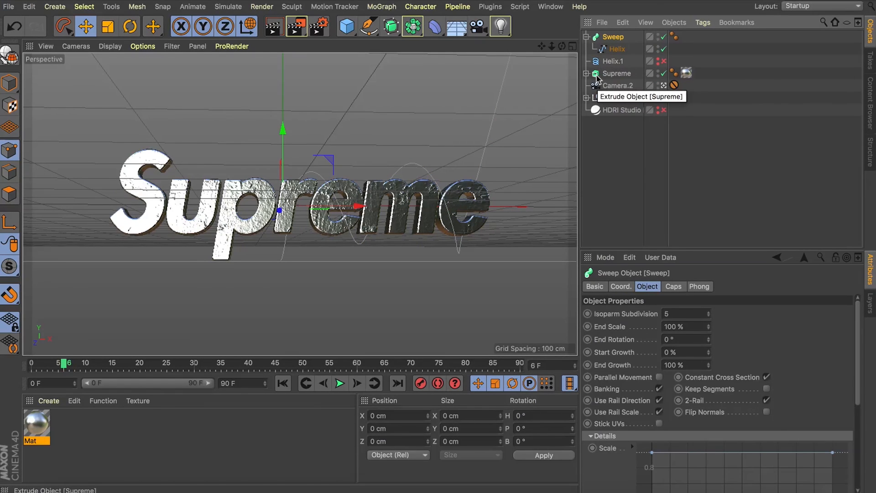
pyautogui.moveTo(369, 27); pyautogui.dragTo(480, 64)
pyautogui.moveTo(611, 38); pyautogui.dragTo(615, 59)
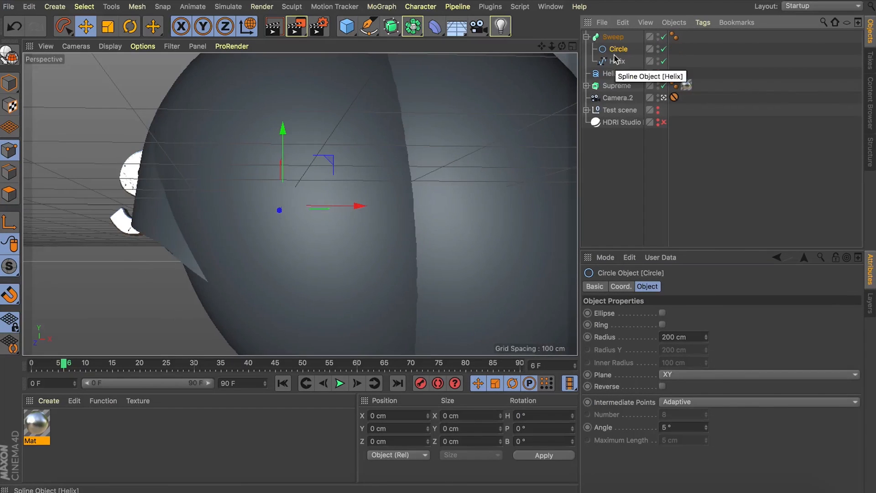
# - Set the radius of the Sweep's Circle profile to 12 cm
pyautogui.press('t')
pyautogui.moveTo(706, 336); pyautogui.dragTo(706, 423)
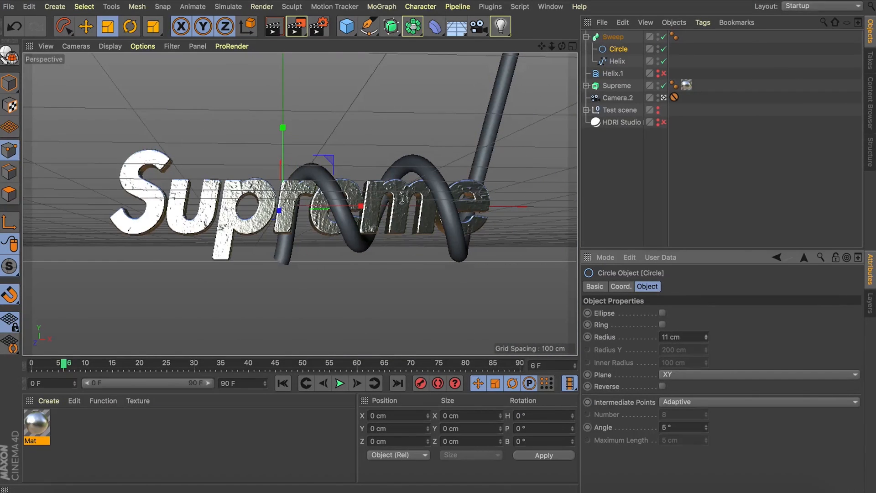
pyautogui.moveTo(706, 337); pyautogui.dragTo(634, 332)
pyautogui.write('0')
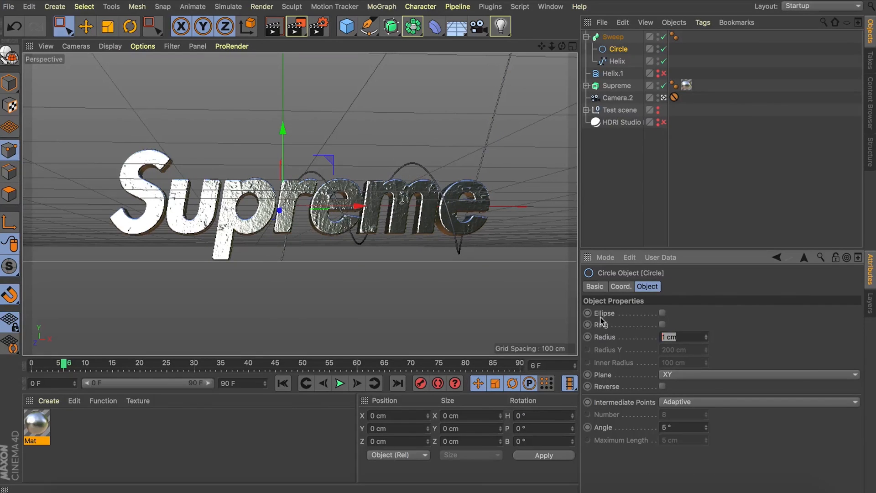
pyautogui.write('10')
pyautogui.press('Return')
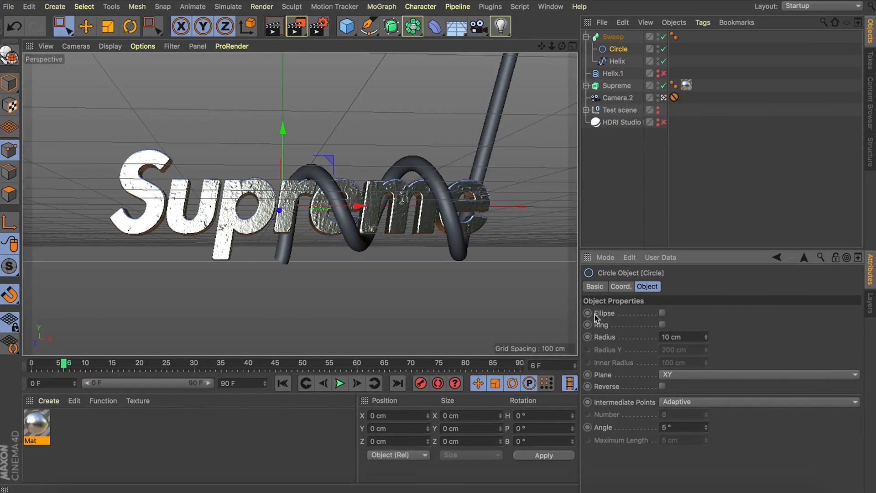
pyautogui.click(705, 336)
pyautogui.click(706, 335)
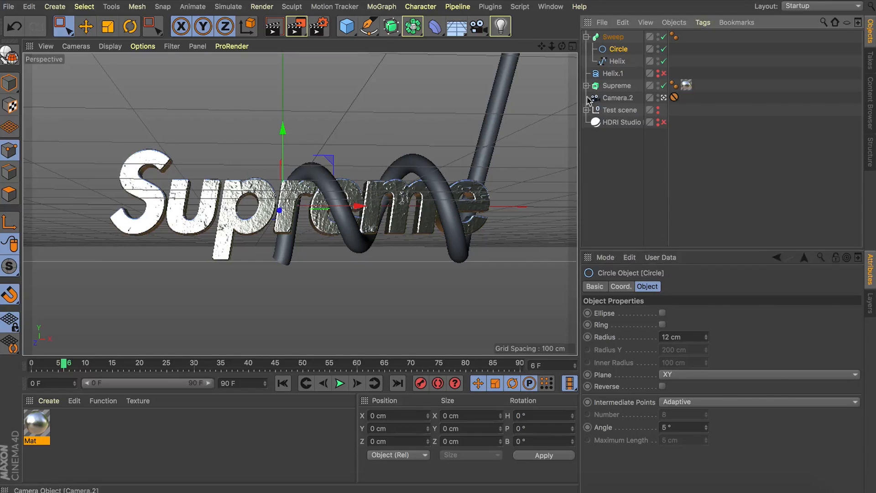
# - Flatten the Circle profile by setting its Y scale to 0.45, undoing a trial reduction of the X scale
pyautogui.click(630, 286)
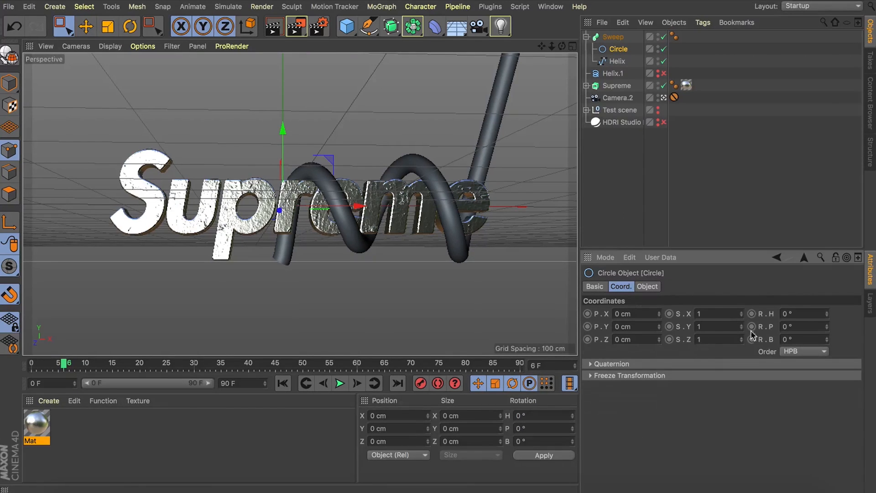
pyautogui.moveTo(741, 314); pyautogui.dragTo(741, 331)
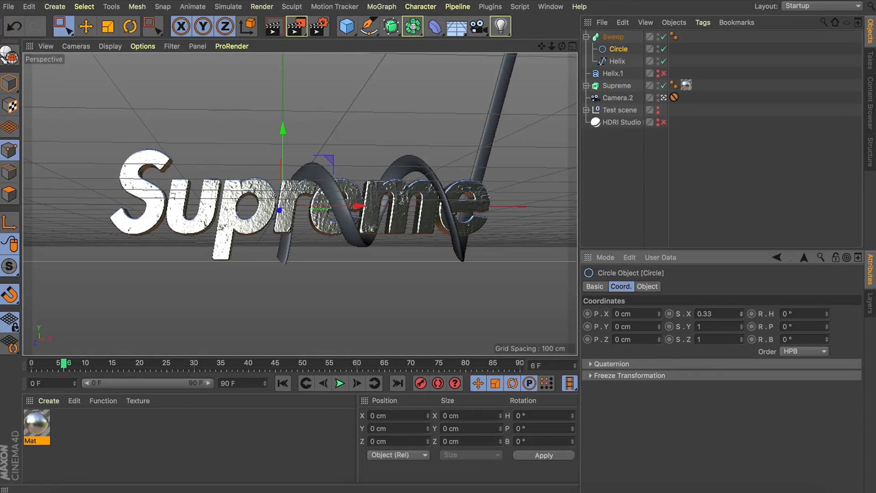
pyautogui.press('cmd+z')
pyautogui.moveTo(741, 326); pyautogui.dragTo(741, 337)
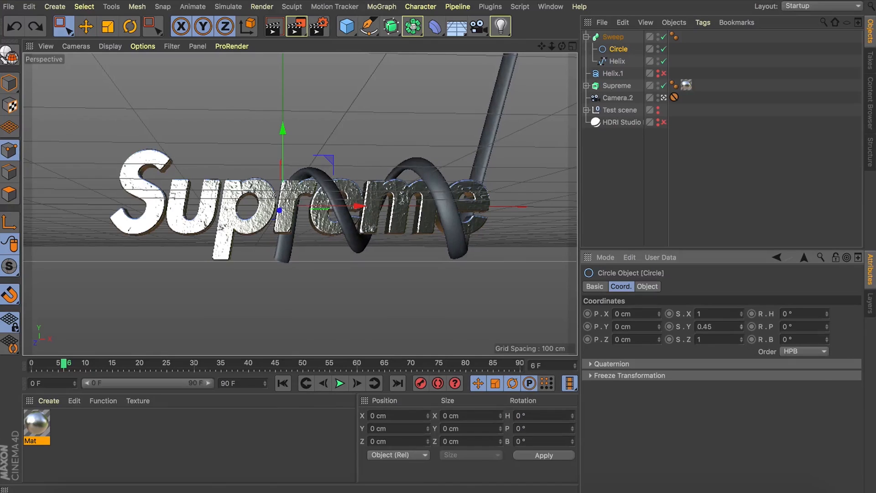
# - Undo the earlier flattening of the Circle profile and set its Y scale to 0.3
pyautogui.press('super+z')
pyautogui.moveTo(741, 343); pyautogui.dragTo(749, 342)
pyautogui.press('super+z')
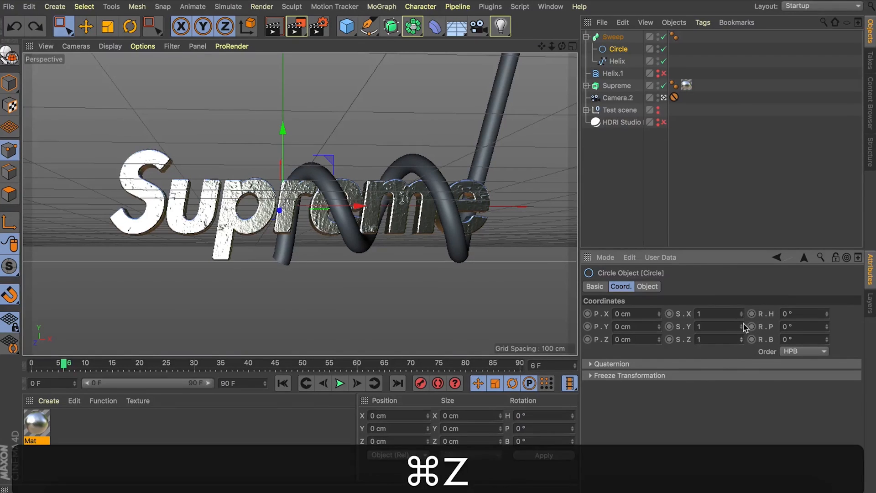
pyautogui.moveTo(715, 326); pyautogui.dragTo(557, 314)
pyautogui.write('0.3')
pyautogui.press('Return')
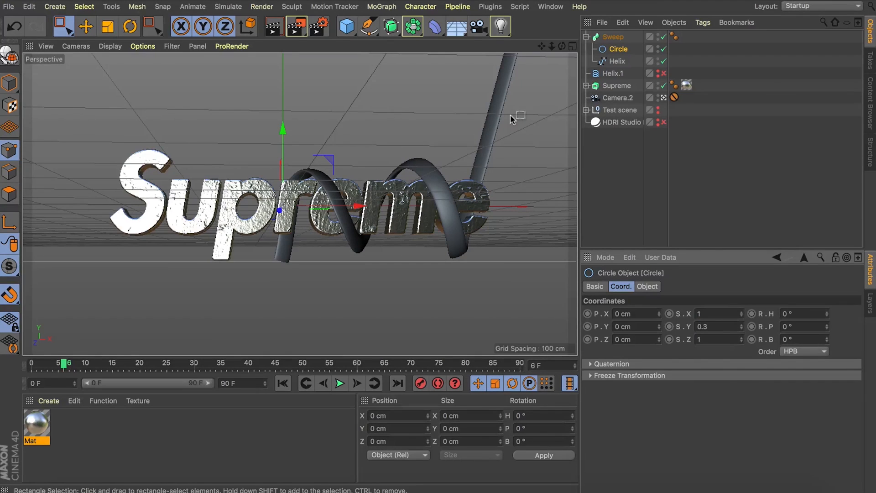
# - Disable the Circle profile and delete the Helix spline point near the final e
pyautogui.click(616, 64)
pyautogui.click(663, 49)
pyautogui.press('e')
pyautogui.click(452, 224)
pyautogui.press('BackSpace')
# - Move the Helix's top point above the m to about Y 57 cm, Z 11 cm and rotate its tangents in the Right view
pyautogui.click(414, 163)
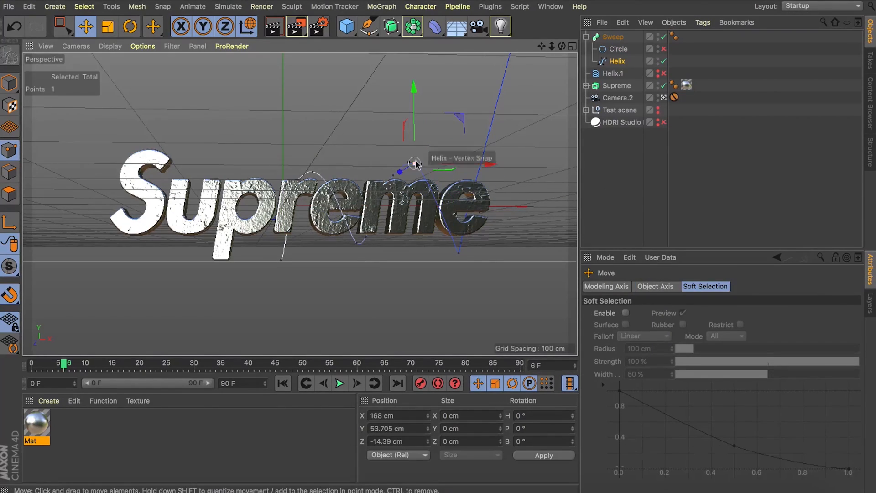
pyautogui.click(573, 47)
pyautogui.moveTo(274, 205); pyautogui.dragTo(267, 224)
pyautogui.moveTo(198, 245); pyautogui.dragTo(219, 244)
pyautogui.press('r')
pyautogui.moveTo(204, 231); pyautogui.dragTo(218, 342)
pyautogui.press('e')
pyautogui.click(186, 245)
pyautogui.press('r')
pyautogui.moveTo(169, 228); pyautogui.dragTo(187, 225)
pyautogui.press('e')
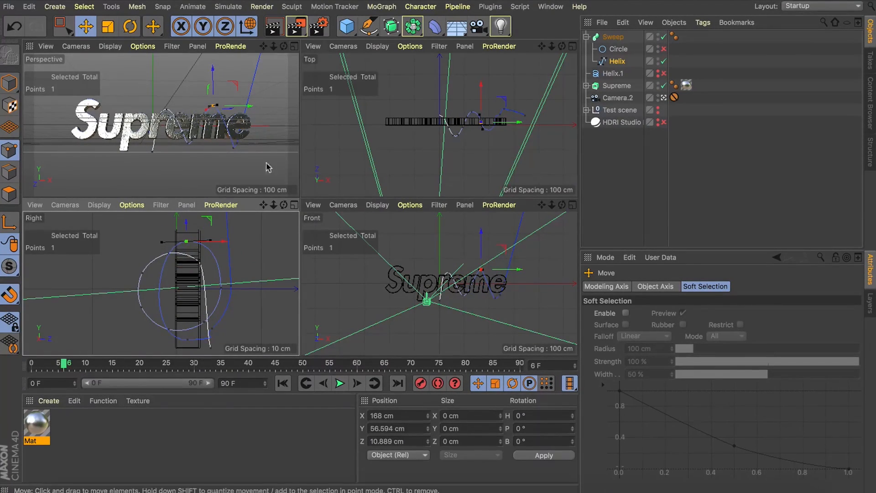
# - Leave the Camera.2 view and rotate the tangents of the Helix point below the final e in the Front view
pyautogui.press('F1')
pyautogui.click(663, 97)
pyautogui.moveTo(561, 46); pyautogui.dragTo(548, 49)
pyautogui.click(248, 286)
pyautogui.press('r')
pyautogui.press('F5')
pyautogui.scroll(8, 503, 292)
pyautogui.press('r')
pyautogui.moveTo(446, 318); pyautogui.dragTo(412, 334)
pyautogui.press('e')
pyautogui.press('e')
pyautogui.click(487, 305)
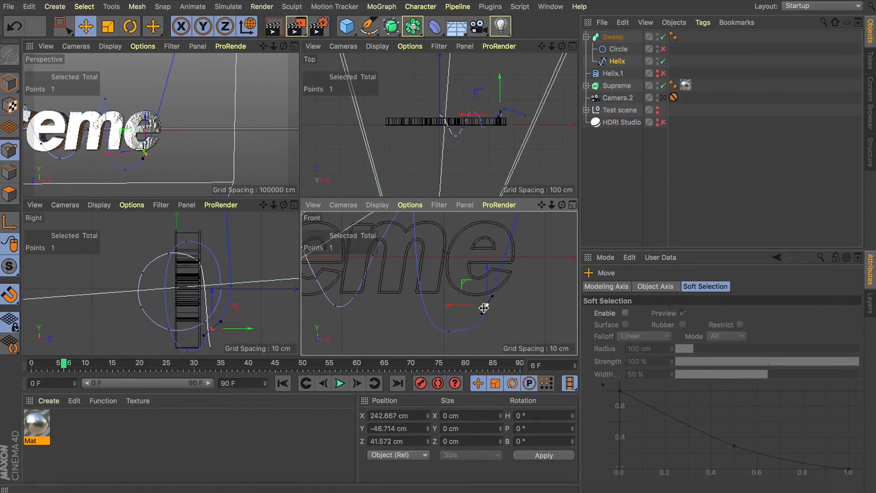
# - Move the Helix point below the final e to about Z 55 cm and angle its tangent in the Right view
pyautogui.press('r')
pyautogui.press('e')
pyautogui.press('r')
pyautogui.moveTo(217, 337); pyautogui.dragTo(215, 346)
pyautogui.press('e')
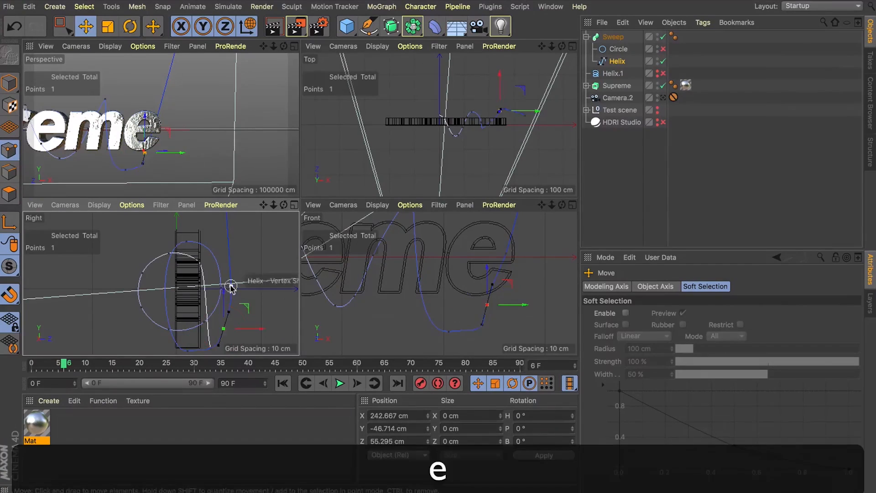
pyautogui.press('e')
pyautogui.moveTo(232, 311); pyautogui.dragTo(223, 292)
# - Reshape the Helix loop under the final e in the Front view, lowering its bottom point slightly
pyautogui.click(449, 332)
pyautogui.moveTo(512, 300); pyautogui.dragTo(496, 246)
pyautogui.click(493, 299)
pyautogui.keyDown('alt'); pyautogui.moveTo(496, 247); pyautogui.dragTo(497, 218, button='middle'); pyautogui.keyUp('alt')
pyautogui.click(449, 303)
pyautogui.moveTo(449, 271); pyautogui.dragTo(448, 276)
# - Reposition the Helix points around the middle letters in the Perspective view and re-enable the Circle profile to preview the tube
pyautogui.click(293, 46)
pyautogui.moveTo(562, 47); pyautogui.dragTo(493, 48)
pyautogui.moveTo(562, 46); pyautogui.dragTo(502, 46)
pyautogui.click(333, 213)
pyautogui.keyDown('alt'); pyautogui.moveTo(333, 213); pyautogui.dragTo(296, 157); pyautogui.keyUp('alt')
pyautogui.press('r')
pyautogui.press('e')
pyautogui.moveTo(233, 205); pyautogui.dragTo(223, 205)
pyautogui.moveTo(562, 46); pyautogui.dragTo(493, 46)
pyautogui.moveTo(403, 136); pyautogui.dragTo(404, 85)
pyautogui.click(663, 49)
# - Rotate and shift individual Helix points in the Perspective view so the loops clear the letters
pyautogui.moveTo(562, 46); pyautogui.dragTo(475, 196)
pyautogui.moveTo(344, 114); pyautogui.dragTo(256, 136)
pyautogui.press('r')
pyautogui.keyDown('alt'); pyautogui.moveTo(150, 196); pyautogui.dragTo(237, 196); pyautogui.keyUp('alt')
pyautogui.moveTo(562, 46); pyautogui.dragTo(593, 46)
pyautogui.click(267, 195)
pyautogui.press('e')
pyautogui.moveTo(301, 168); pyautogui.dragTo(305, 137)
pyautogui.moveTo(562, 46); pyautogui.dragTo(608, 47)
pyautogui.moveTo(374, 212); pyautogui.dragTo(368, 213)
# - Raise the Helix's top point between the r and first e to about Y 45 cm and disable the Circle profile
pyautogui.moveTo(562, 46); pyautogui.dragTo(657, 46)
pyautogui.click(247, 111)
pyautogui.moveTo(241, 82); pyautogui.dragTo(242, 74)
pyautogui.click(663, 49)
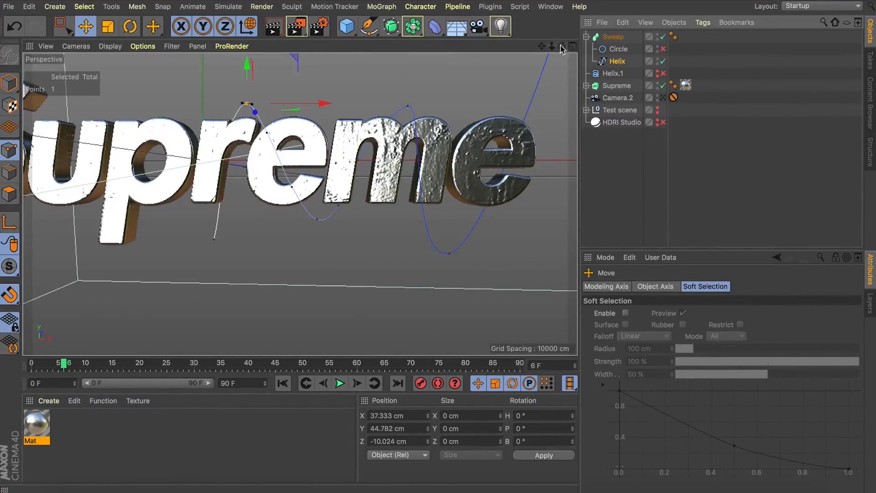
# - Delete a surplus Helix point near the first e and move the low point beneath that letter sideways and down
pyautogui.moveTo(562, 46); pyautogui.dragTo(447, 46)
pyautogui.press('BackSpace')
pyautogui.click(339, 217)
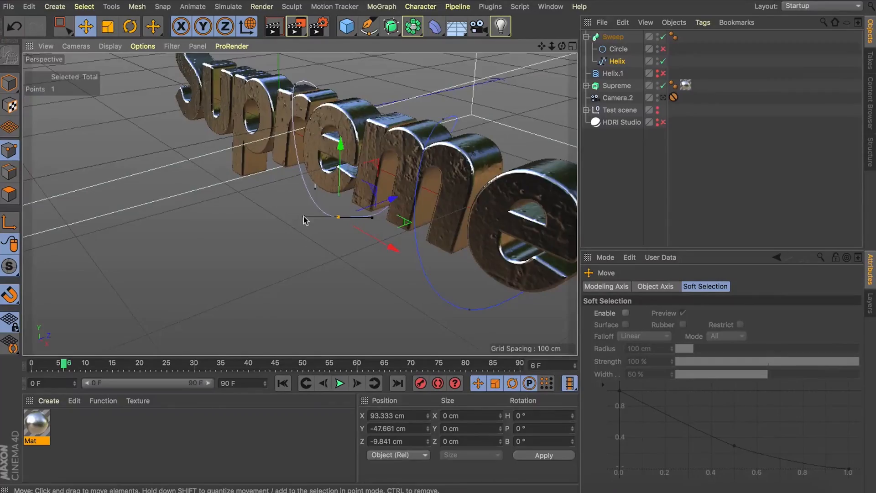
pyautogui.moveTo(562, 46); pyautogui.dragTo(607, 47)
pyautogui.moveTo(400, 221); pyautogui.dragTo(382, 221)
pyautogui.moveTo(303, 157); pyautogui.dragTo(303, 169)
# - Delete another surplus Helix point and place the low point beneath the first e at about X 78, Y -57, Z 7 cm
pyautogui.moveTo(562, 46); pyautogui.dragTo(493, 46)
pyautogui.click(297, 209)
pyautogui.press('BackSpace')
pyautogui.click(379, 235)
pyautogui.moveTo(562, 47); pyautogui.dragTo(470, 46)
pyautogui.moveTo(302, 221); pyautogui.dragTo(276, 221)
pyautogui.middleClick(427, 268)
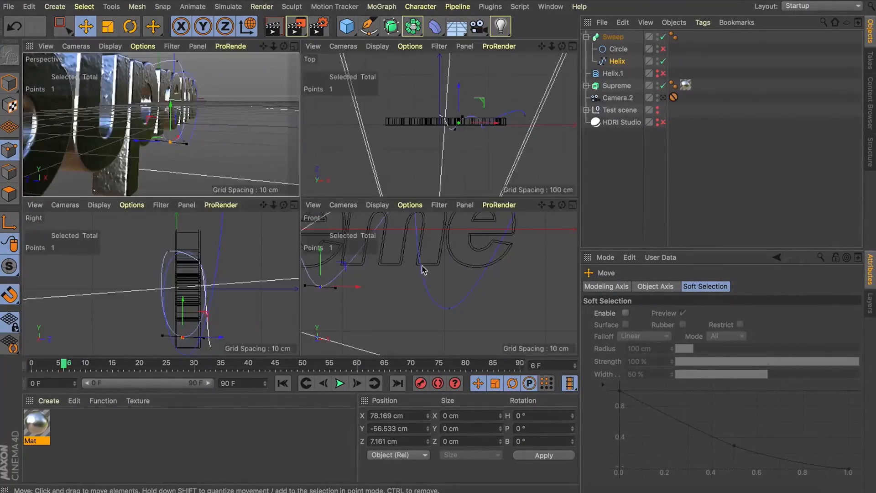
# - Adjust the low point's curve in the Right and Front views and move the Helix's top point above the r to about X 20, Y 40 cm
pyautogui.moveTo(185, 284); pyautogui.dragTo(189, 285)
pyautogui.keyDown('alt'); pyautogui.moveTo(389, 334); pyautogui.dragTo(487, 375, button='middle'); pyautogui.keyUp('alt')
pyautogui.moveTo(387, 325); pyautogui.dragTo(365, 326)
pyautogui.moveTo(542, 205); pyautogui.dragTo(562, 204)
pyautogui.click(388, 227)
pyautogui.click(573, 204)
pyautogui.moveTo(299, 98); pyautogui.dragTo(261, 112)
pyautogui.click(573, 46)
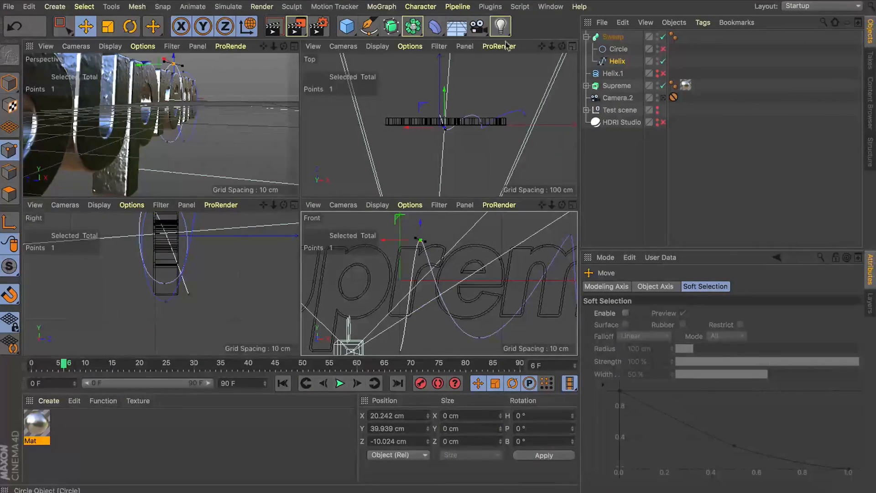
# - Move the top point above the r to about Z 14 cm and rotate its tangents to straighten the curve there
pyautogui.click(297, 46)
pyautogui.moveTo(347, 77); pyautogui.dragTo(400, 78)
pyautogui.moveTo(304, 81); pyautogui.dragTo(201, 72)
pyautogui.moveTo(400, 78); pyautogui.dragTo(404, 79)
pyautogui.keyDown('alt'); pyautogui.moveTo(404, 79); pyautogui.dragTo(504, 118); pyautogui.keyUp('alt')
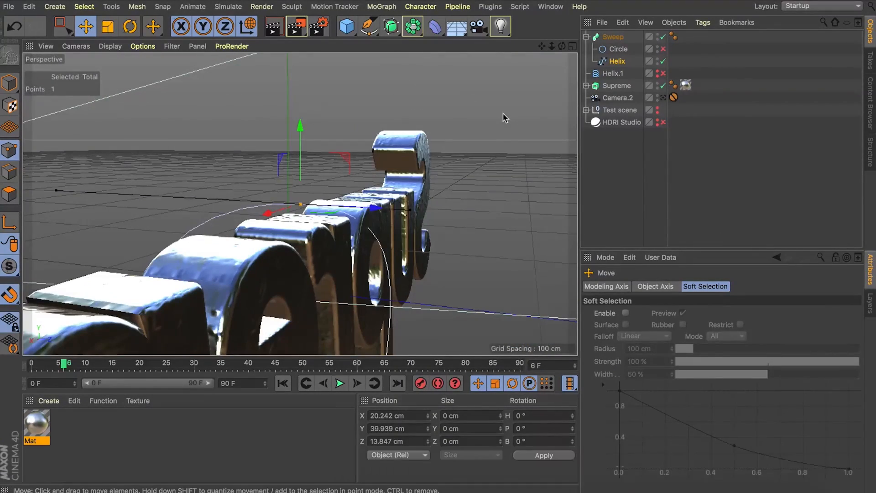
pyautogui.moveTo(562, 46); pyautogui.dragTo(572, 47)
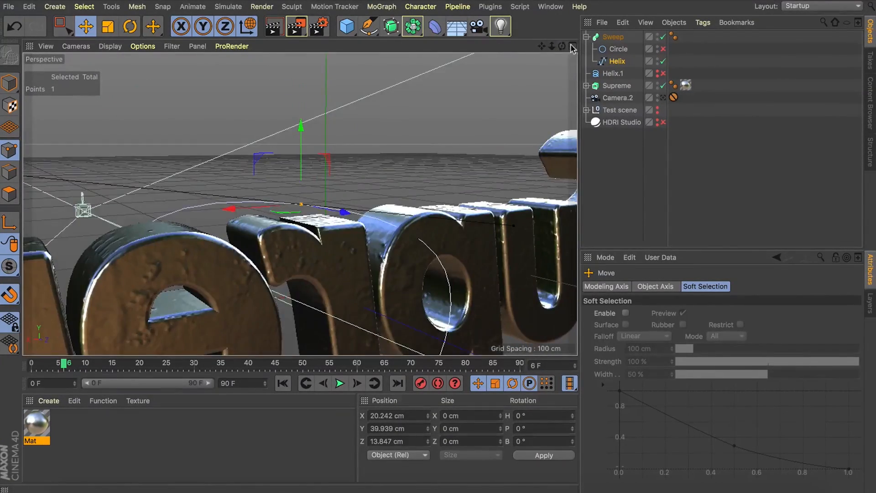
pyautogui.click(572, 46)
pyautogui.press('r')
pyautogui.click(295, 46)
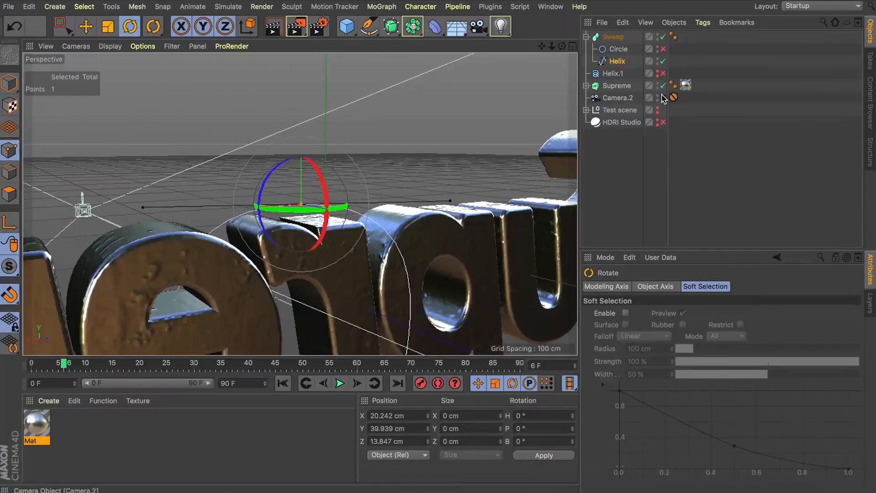
# - Return to the Camera.2 view, place the Helix's start point at about X 29, Y -88 cm, and re-enable the Circle profile
pyautogui.click(663, 97)
pyautogui.press('r')
pyautogui.moveTo(279, 170); pyautogui.dragTo(187, 159)
pyautogui.press('e')
pyautogui.moveTo(300, 183); pyautogui.dragTo(318, 270)
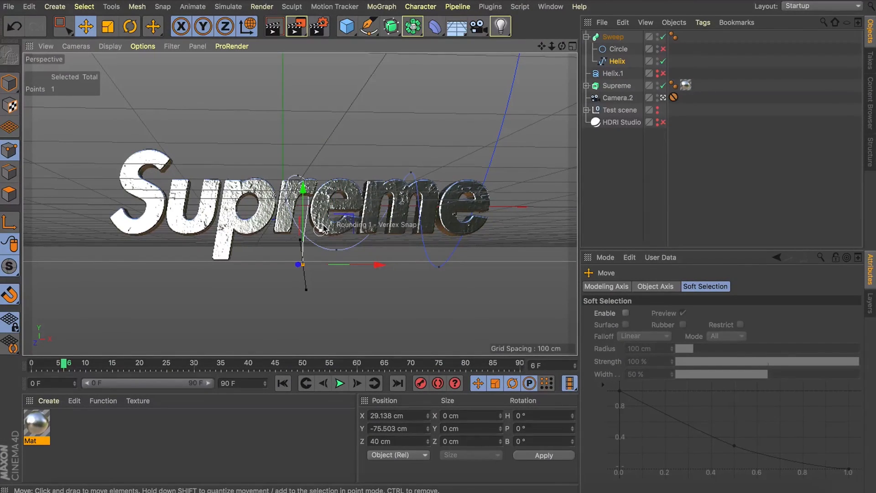
pyautogui.click(663, 50)
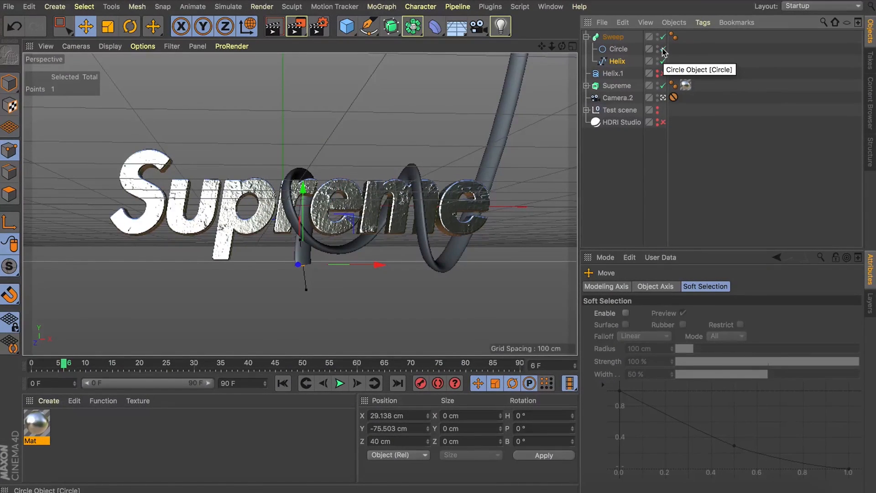
pyautogui.moveTo(305, 212); pyautogui.dragTo(306, 213)
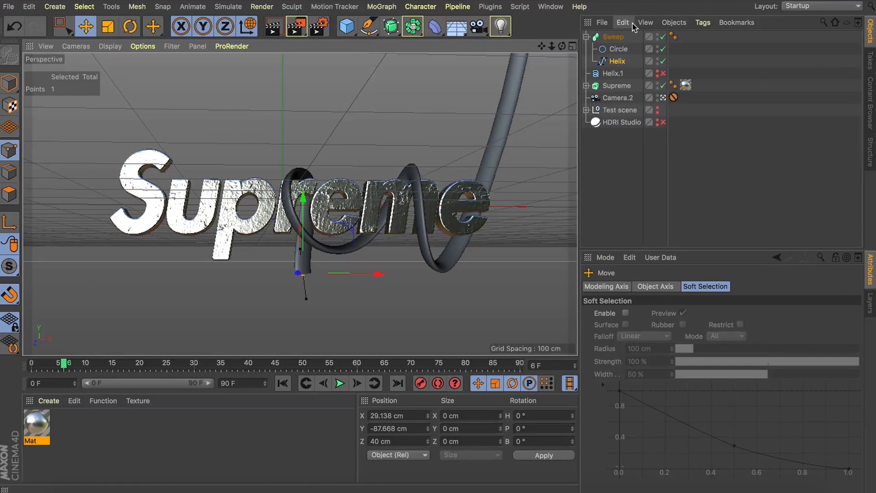
# - Show the Rotation curve in the Sweep's object details
pyautogui.click(614, 36)
pyautogui.click(655, 289)
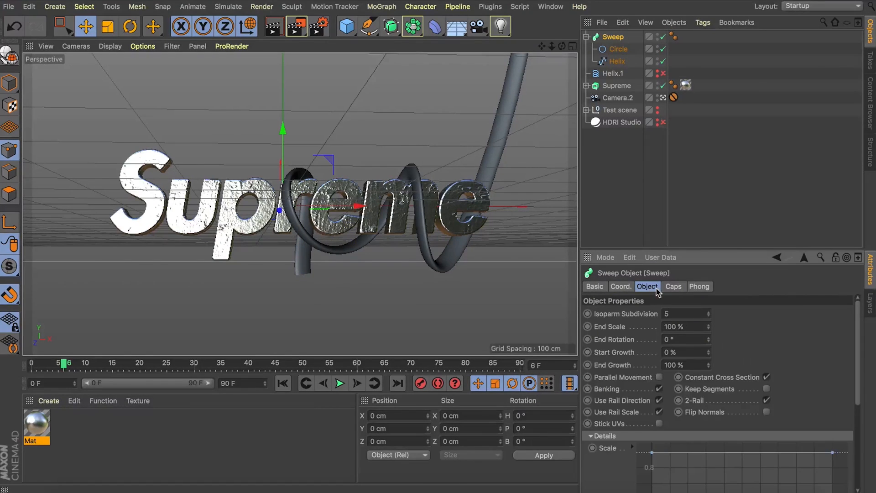
pyautogui.moveTo(870, 356); pyautogui.dragTo(870, 447)
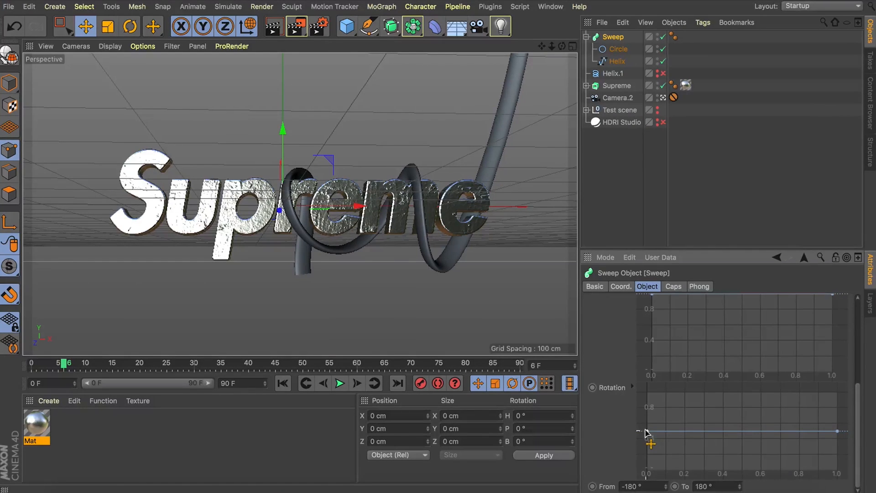
# - Try twisting the Sweep by lowering the Rotation curve's start to 0 and raising its end to 1, and undo it
pyautogui.moveTo(647, 433); pyautogui.dragTo(646, 471)
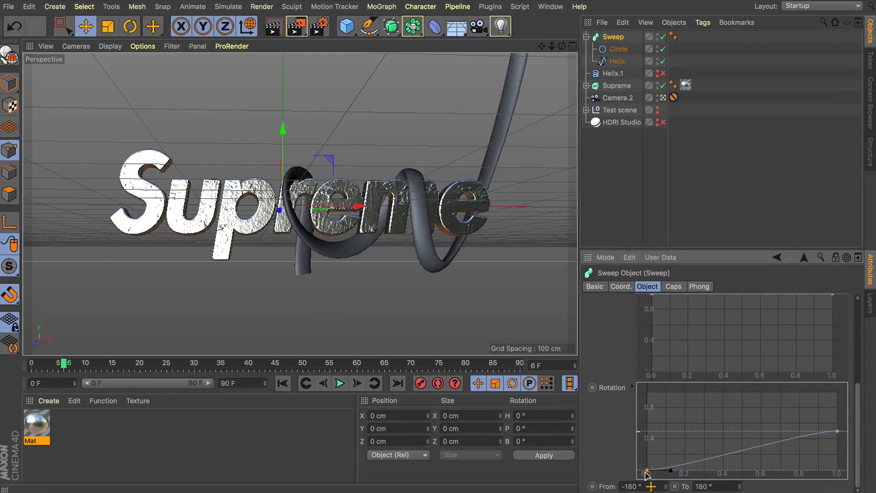
pyautogui.moveTo(837, 431); pyautogui.dragTo(838, 392)
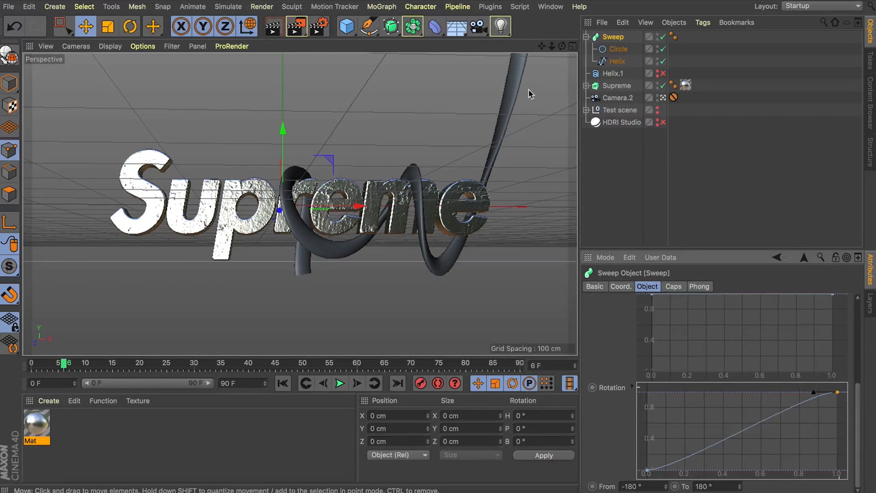
pyautogui.press('super+z')
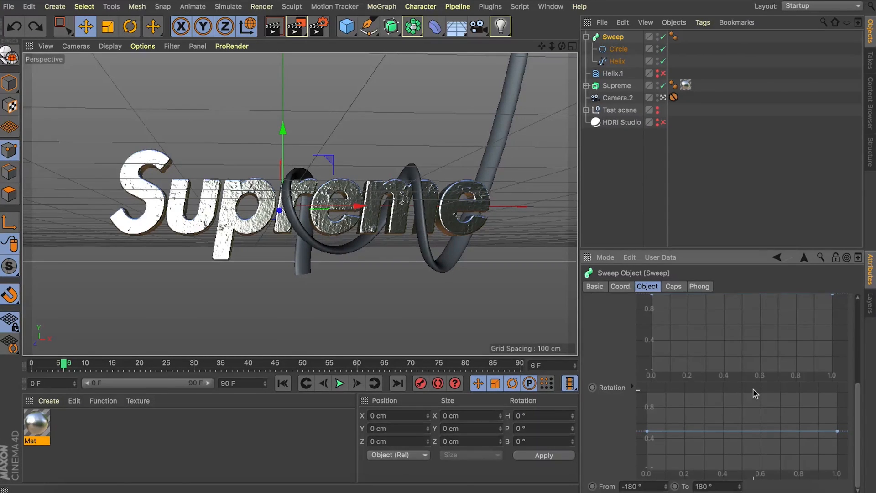
# - Add a midpoint to the Sweep's Rotation curve, raise it to about 0.8, and lower the start point to about 0.1
pyautogui.keyDown('super'); pyautogui.click(740, 432); pyautogui.keyUp('super')
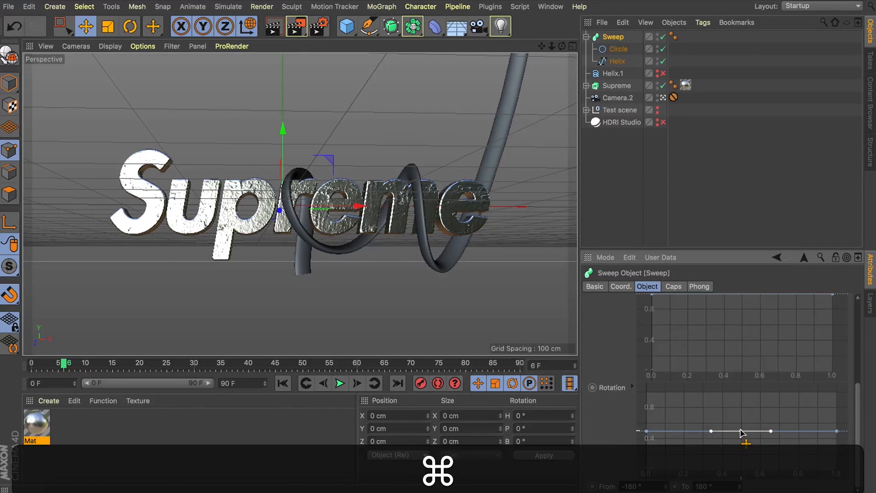
pyautogui.moveTo(741, 431); pyautogui.dragTo(745, 409)
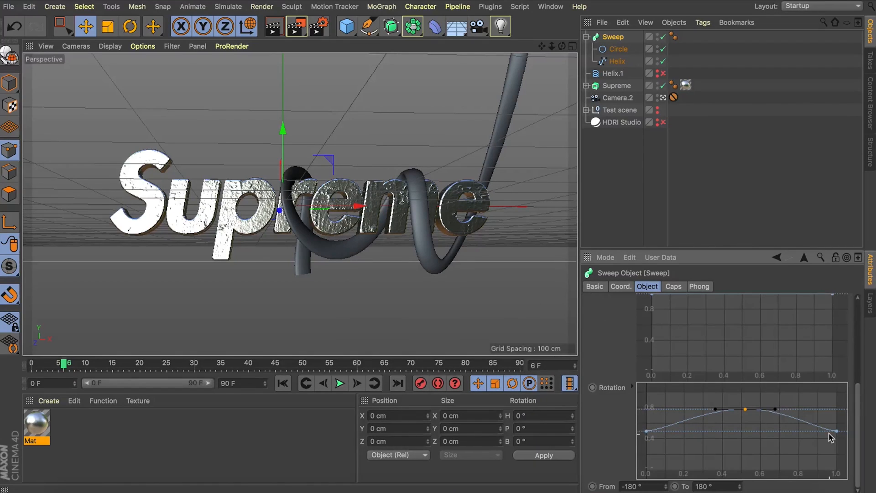
pyautogui.moveTo(745, 409); pyautogui.dragTo(744, 410)
pyautogui.moveTo(647, 431); pyautogui.dragTo(646, 461)
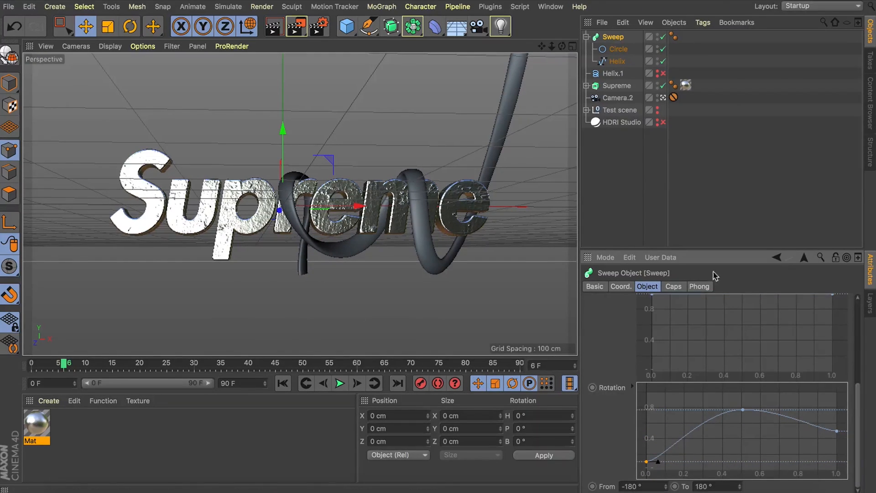
# - Try lowering the end point of the Rotation curve to 0 and undo it
pyautogui.moveTo(837, 431); pyautogui.dragTo(761, 475)
pyautogui.press('super+z')
pyautogui.press('super+z')
pyautogui.press('super+z')
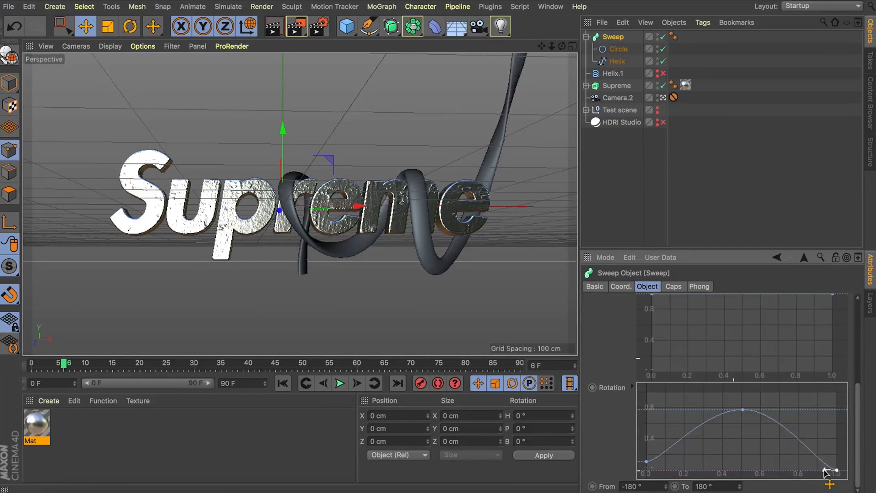
# - Add two more Rotation curve points, one at about 0.65 raised to 1 and one at about 0.3 raised slightly
pyautogui.keyDown('super'); pyautogui.moveTo(787, 415); pyautogui.dragTo(771, 384); pyautogui.keyUp('super')
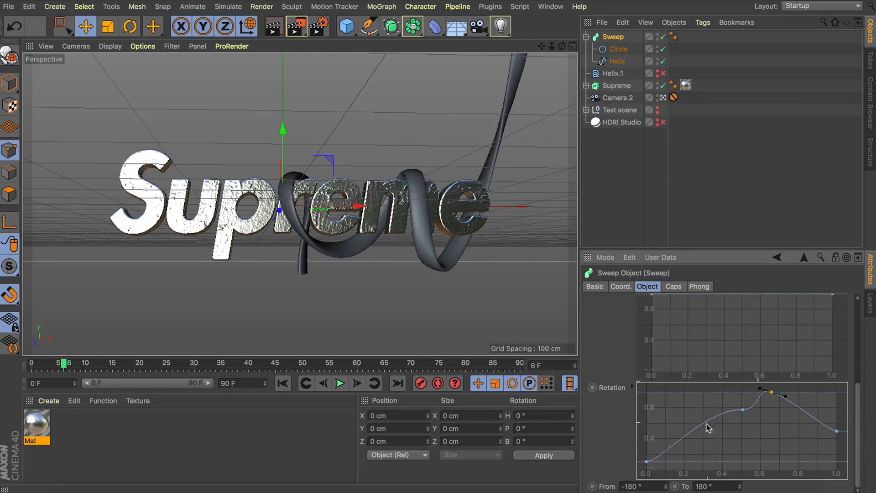
pyautogui.keyDown('super'); pyautogui.click(691, 431); pyautogui.keyUp('super')
pyautogui.moveTo(691, 431); pyautogui.dragTo(706, 420)
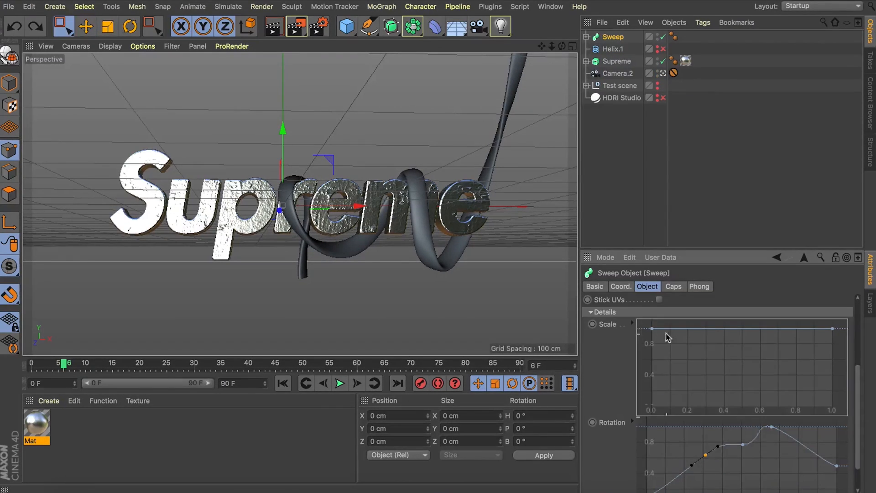
# - Undo a trial taper of the whole Scale curve, add a point close to its start, and lower the start point to about 0.6
pyautogui.moveTo(652, 328); pyautogui.dragTo(645, 388)
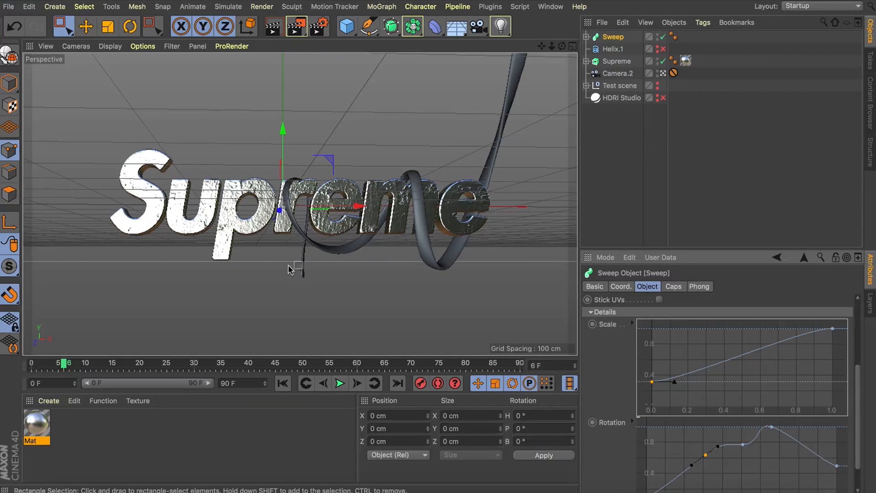
pyautogui.press('super+z')
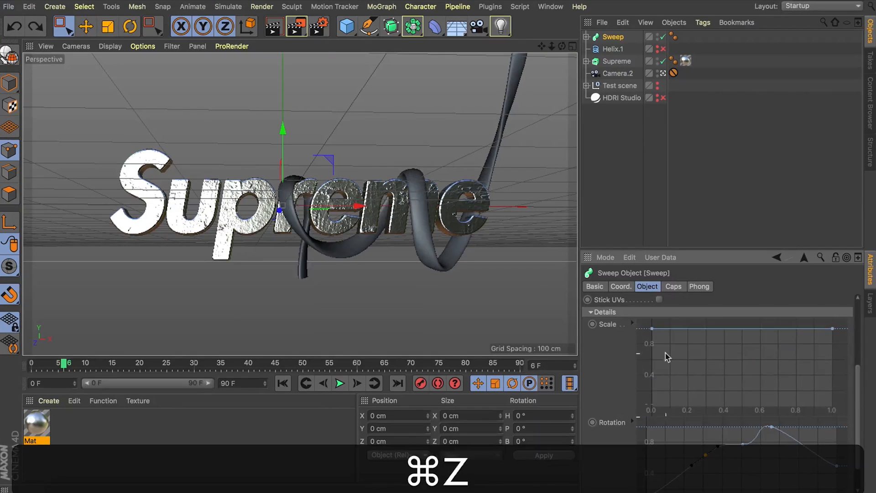
pyautogui.press('super')
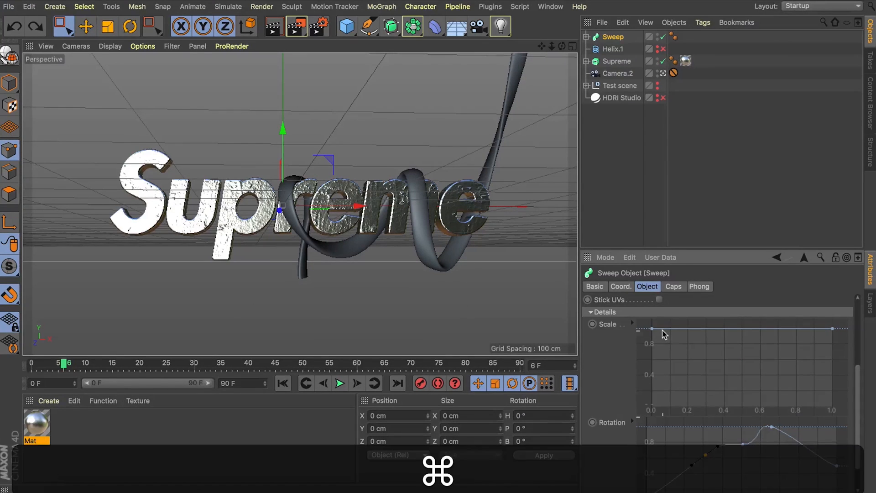
pyautogui.keyDown('super'); pyautogui.click(662, 328); pyautogui.keyUp('super')
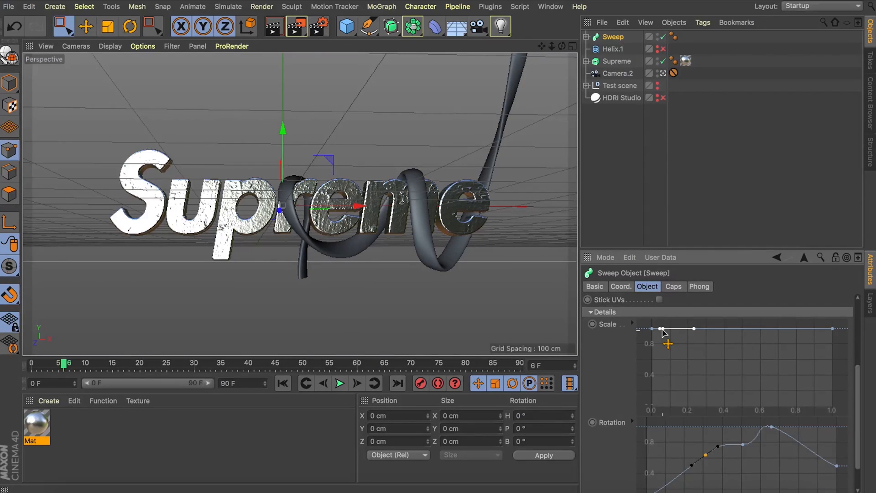
pyautogui.moveTo(662, 329); pyautogui.dragTo(650, 345)
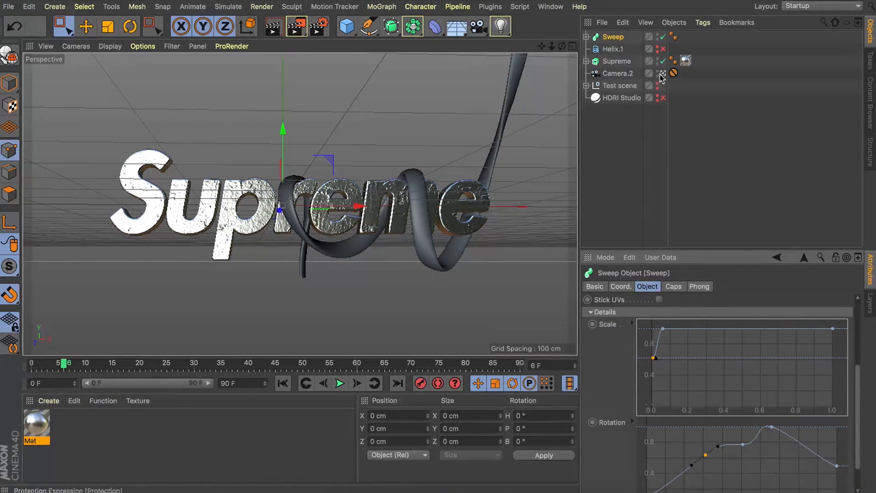
# - Leave the Camera.2 view to inspect the tube's end and lower the Scale curve's start point slightly further
pyautogui.click(572, 46)
pyautogui.click(294, 46)
pyautogui.click(663, 73)
pyautogui.moveTo(562, 45); pyautogui.dragTo(411, 69)
pyautogui.moveTo(654, 358)
pyautogui.mouseDown()
pyautogui.moveTo(656, 340)
pyautogui.moveTo(643, 367)
pyautogui.mouseUp()
pyautogui.keyDown('alt'); pyautogui.moveTo(299, 203); pyautogui.dragTo(205, 169); pyautogui.keyUp('alt')
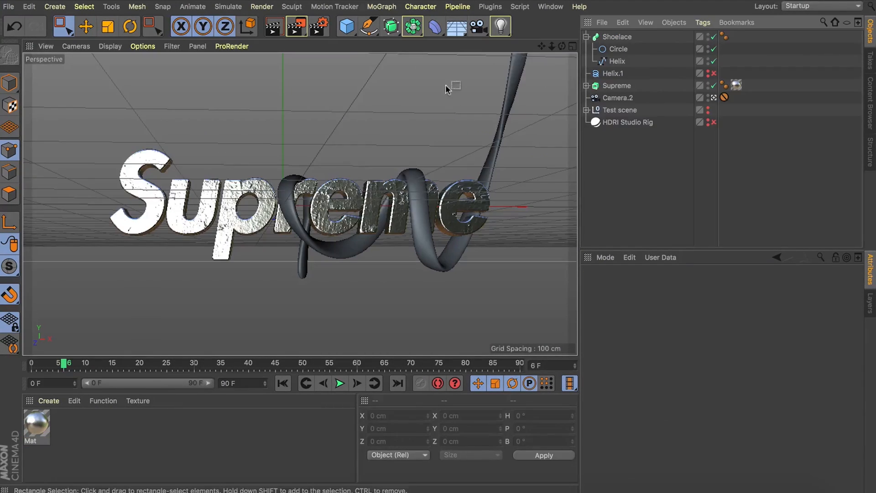
# - Add a Cylinder primitive for the lace tip, check the Circle profile's settings, and set the cylinder's radius to 5 cm
pyautogui.moveTo(347, 30); pyautogui.dragTo(602, 40)
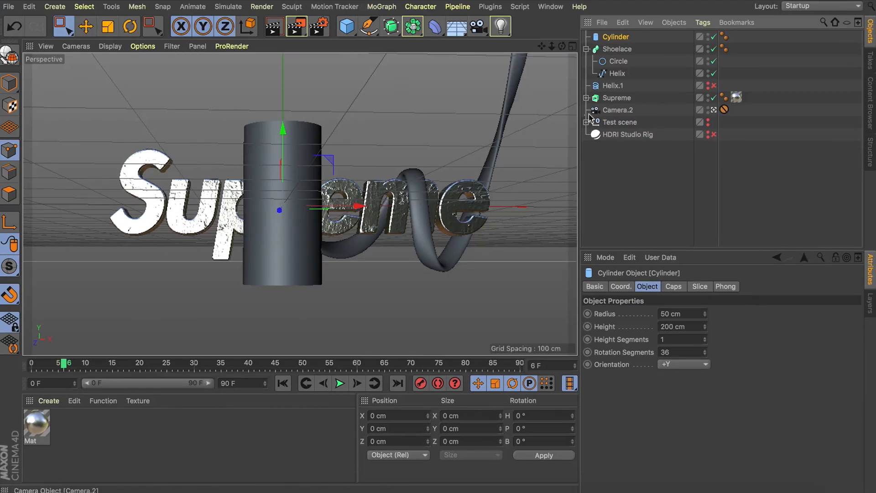
pyautogui.click(630, 62)
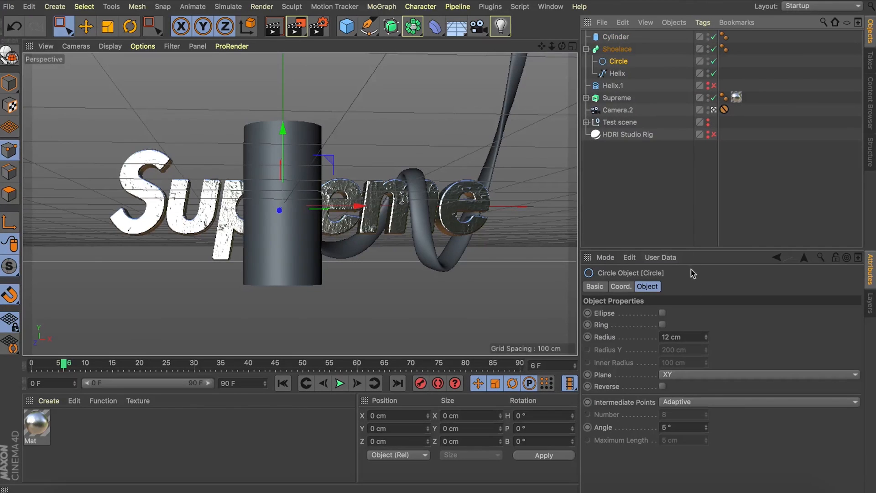
pyautogui.click(612, 39)
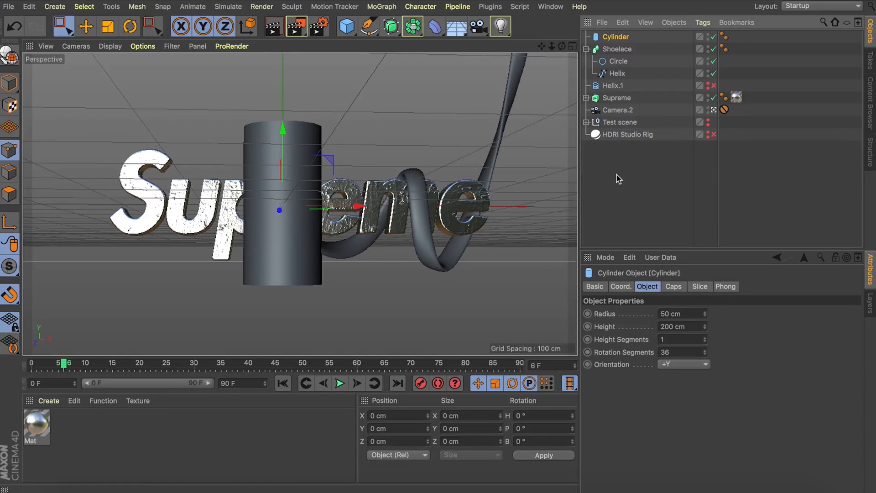
pyautogui.click(680, 314)
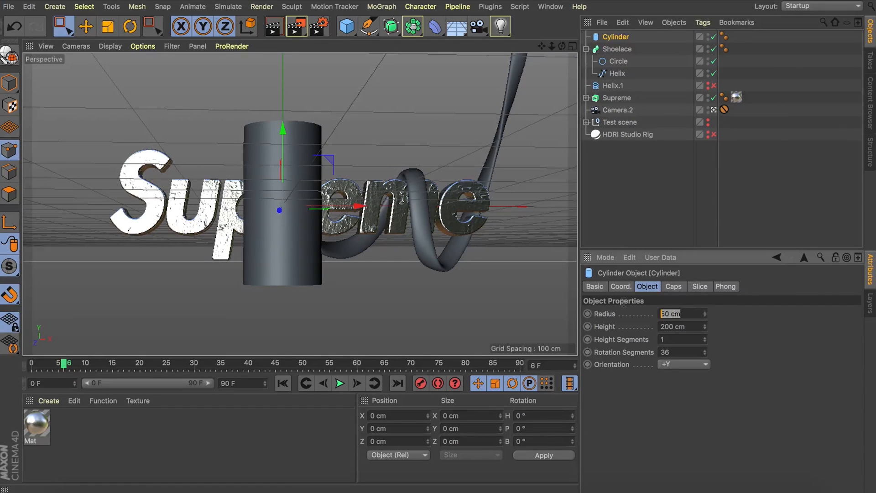
pyautogui.write('5')
pyautogui.press('Return')
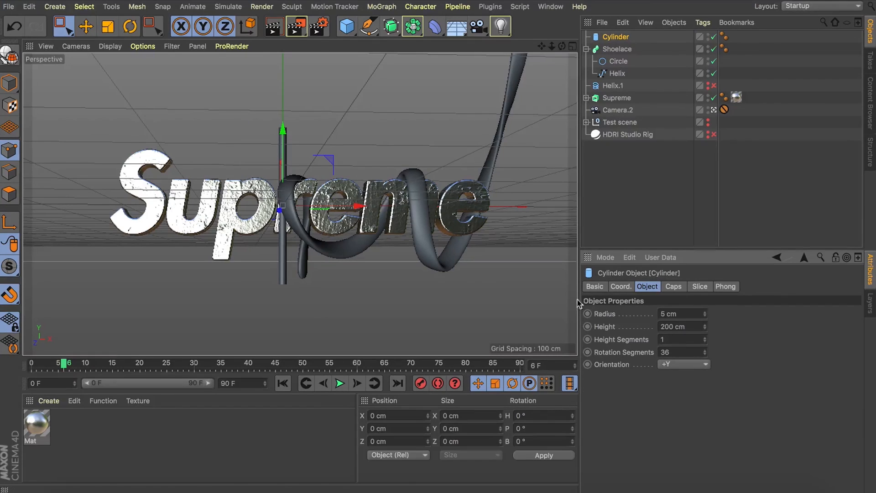
# - Fine-tune the cylinder's radius down to 3 cm
pyautogui.click(705, 313)
pyautogui.click(705, 313)
pyautogui.click(705, 316)
pyautogui.click(706, 316)
pyautogui.click(705, 316)
pyautogui.click(705, 316)
pyautogui.click(705, 316)
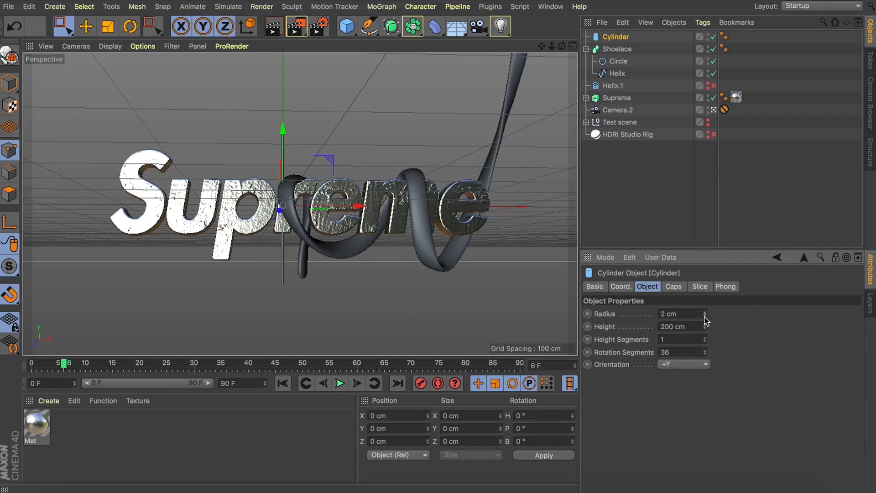
pyautogui.click(705, 312)
# - Add a Spline Wrap deformer as a child of the Cylinder and assign the Helix as its spline
pyautogui.click(437, 27)
pyautogui.click(570, 129)
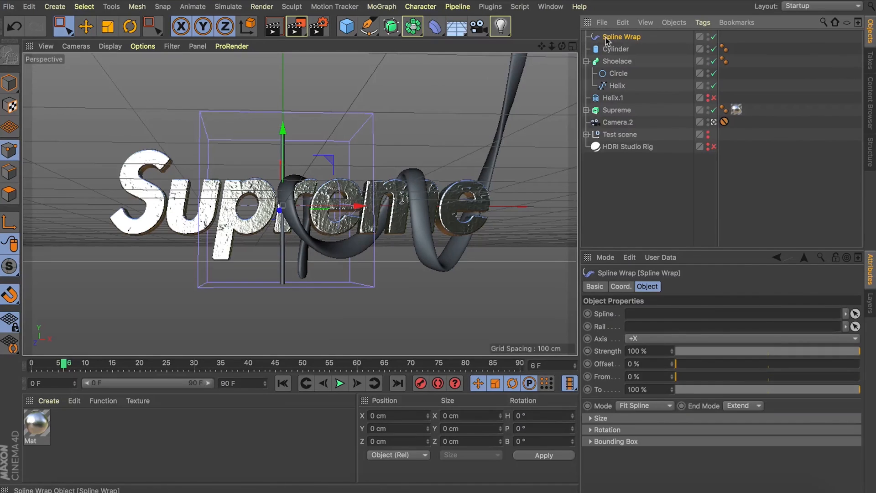
pyautogui.moveTo(614, 47); pyautogui.dragTo(613, 49)
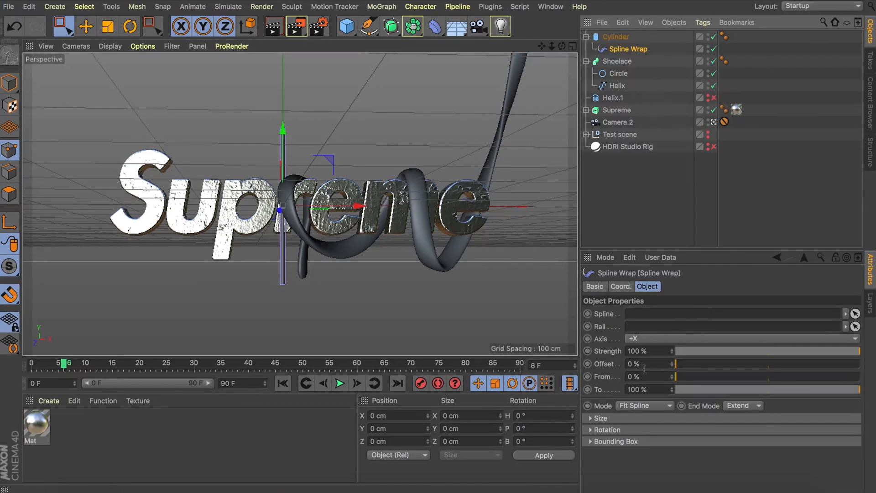
pyautogui.moveTo(615, 86); pyautogui.dragTo(638, 314)
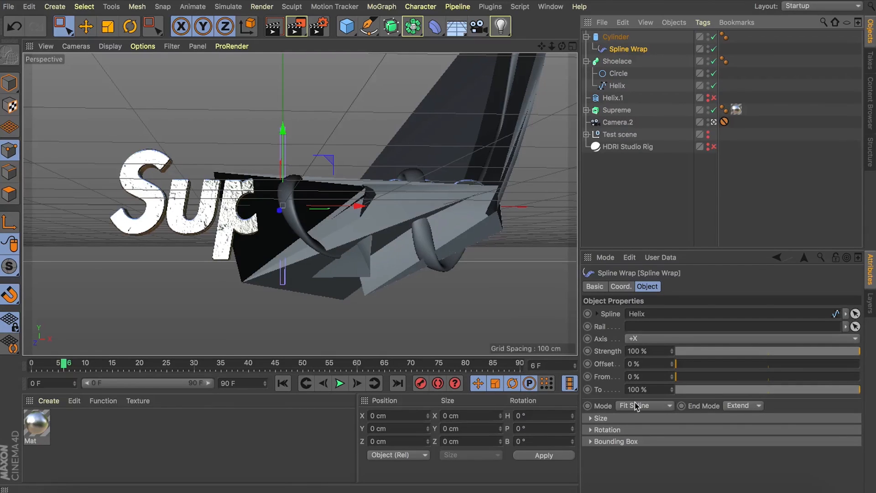
# - Set the Cylinder's height segments to 20 and the Spline Wrap's axis to +Y
pyautogui.click(616, 36)
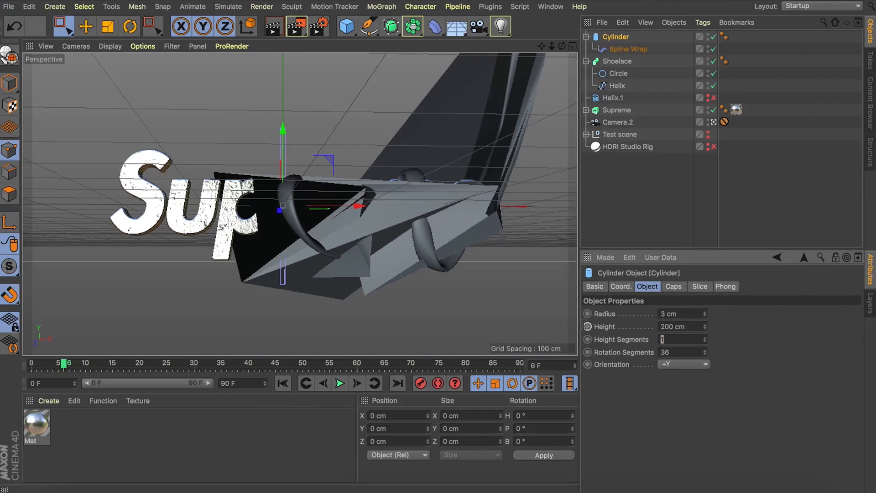
pyautogui.write('20')
pyautogui.press('Return')
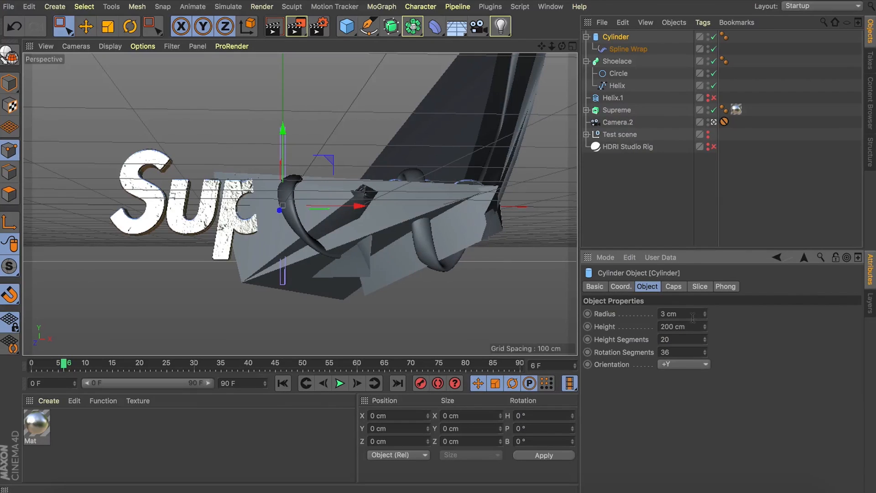
pyautogui.click(628, 49)
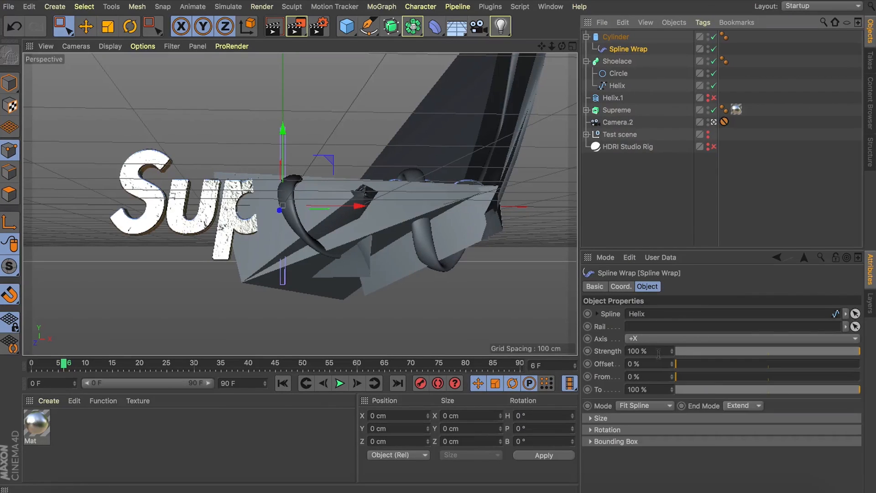
pyautogui.click(653, 340)
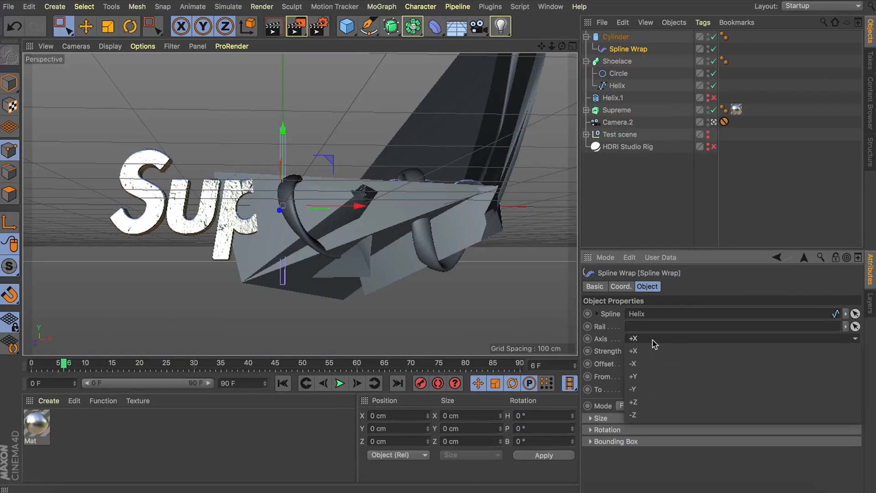
pyautogui.click(639, 377)
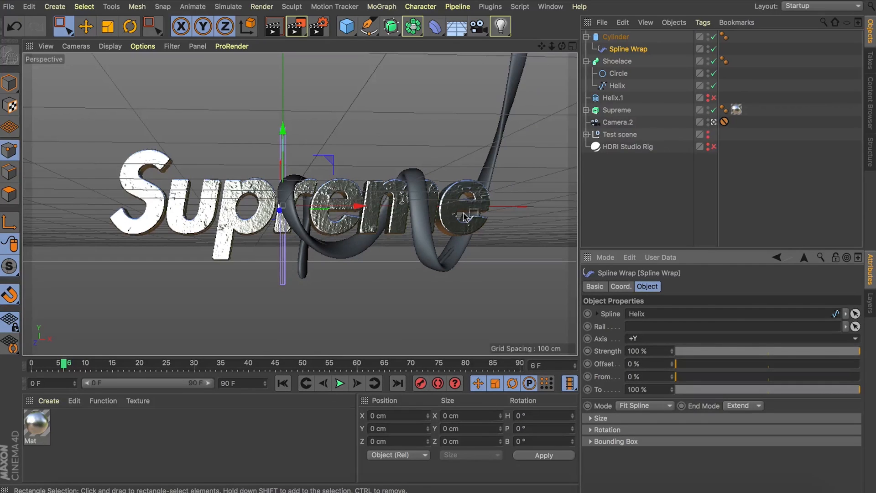
# - Set the Spline Wrap's mode to Keep Length and adjust its Offset
pyautogui.click(650, 404)
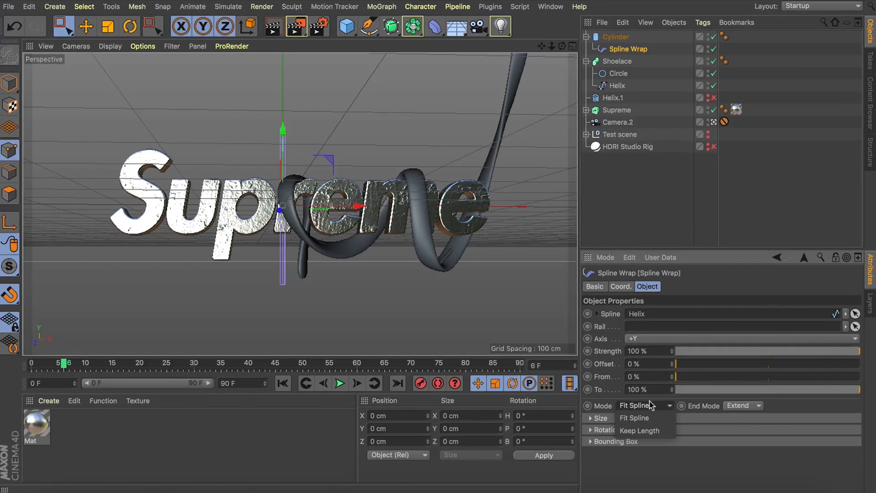
pyautogui.click(650, 431)
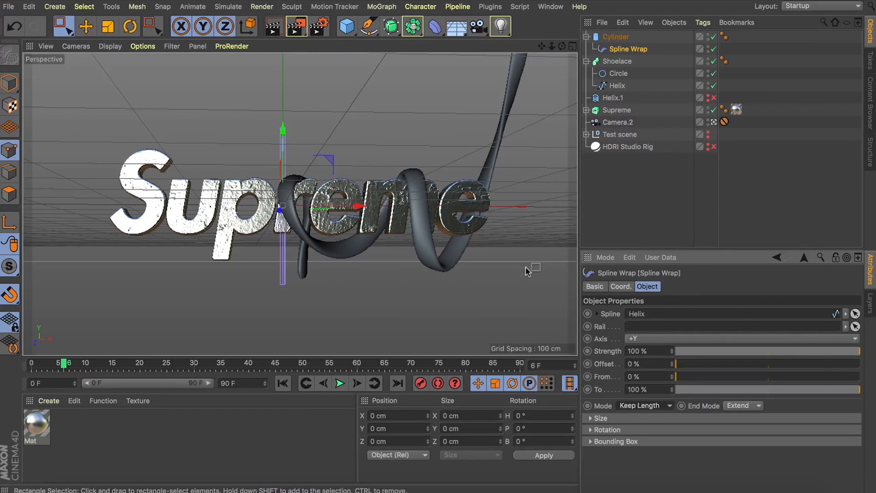
pyautogui.moveTo(676, 364)
pyautogui.mouseDown()
pyautogui.moveTo(786, 364)
pyautogui.moveTo(675, 371)
pyautogui.mouseUp()
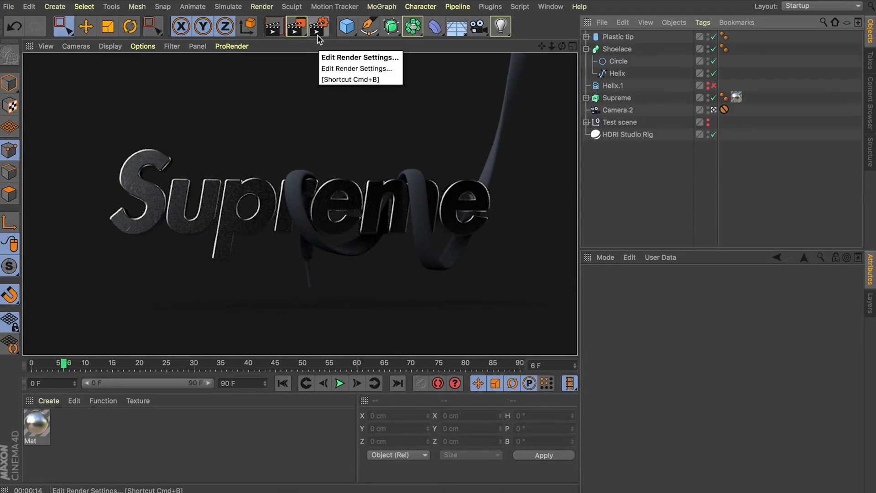
# - Switch the renderer to Standard in the render settings and add the Sketch and Toon effect
pyautogui.click(518, 101)
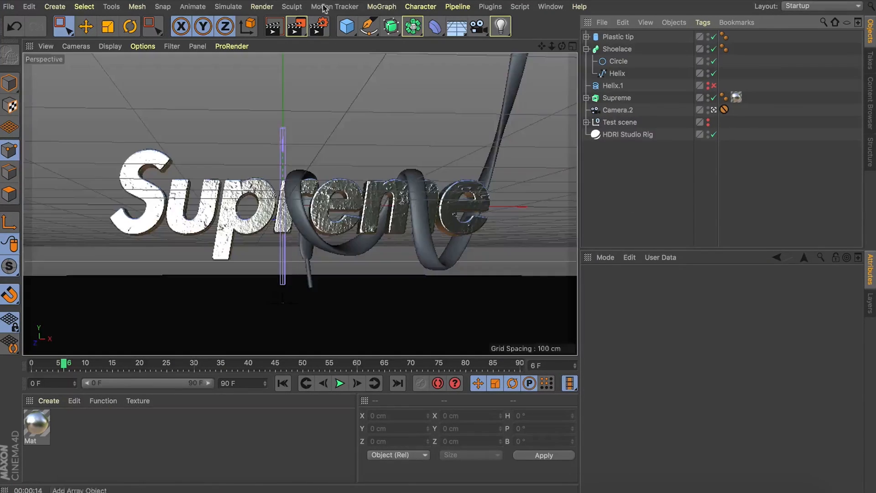
pyautogui.click(319, 26)
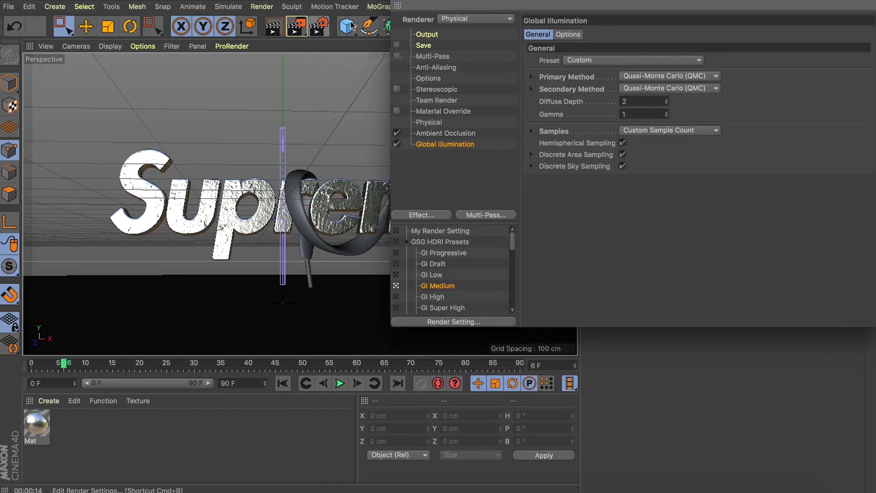
pyautogui.click(475, 20)
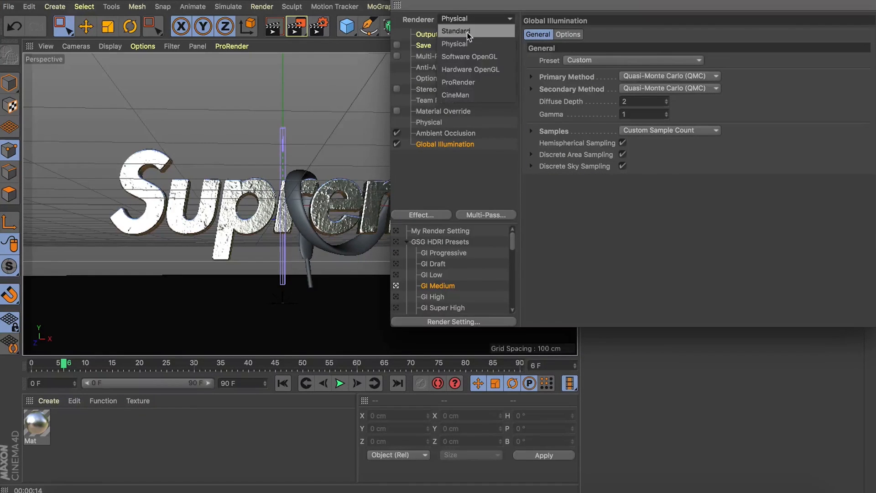
pyautogui.click(469, 32)
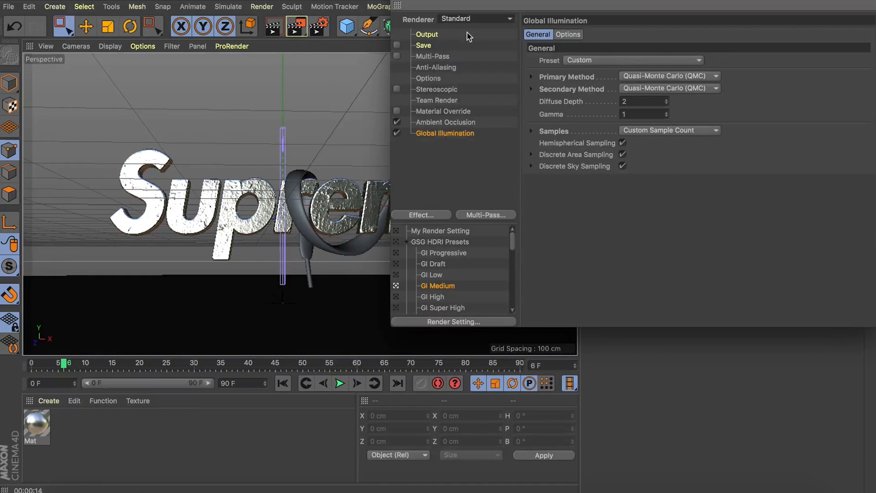
pyautogui.click(421, 215)
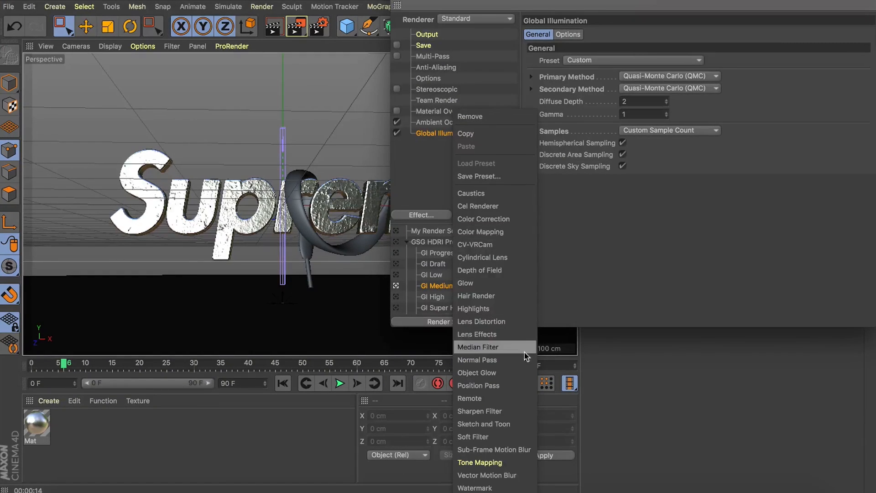
pyautogui.click(510, 425)
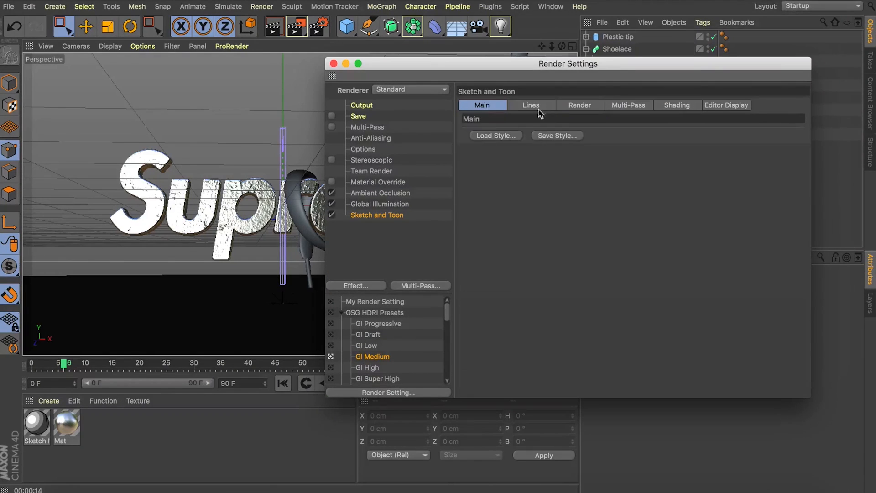
# - Open the line settings of Sketch and Toon and test-render the view with its default line types
pyautogui.click(531, 105)
pyautogui.moveTo(568, 64); pyautogui.dragTo(670, 156)
pyautogui.click(279, 29)
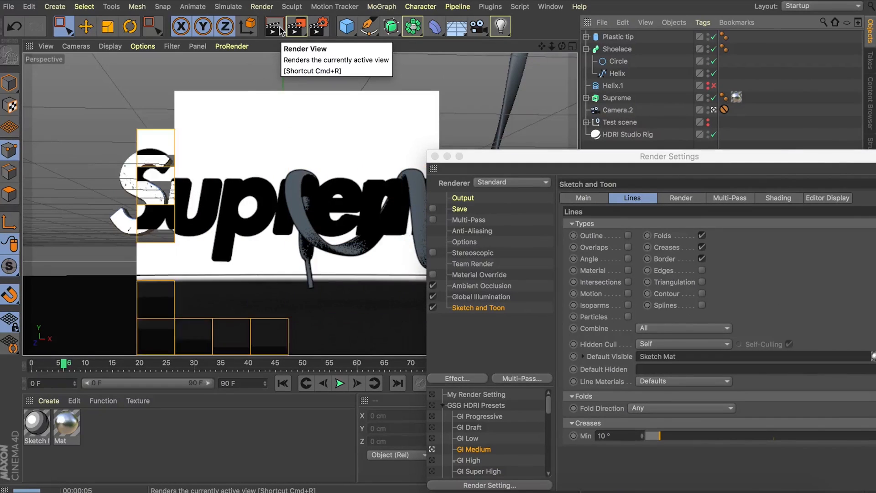
# - Disable the Folds, Creases and Border line types in Sketch and Toon and test-render the view
pyautogui.moveTo(627, 168); pyautogui.dragTo(530, 114)
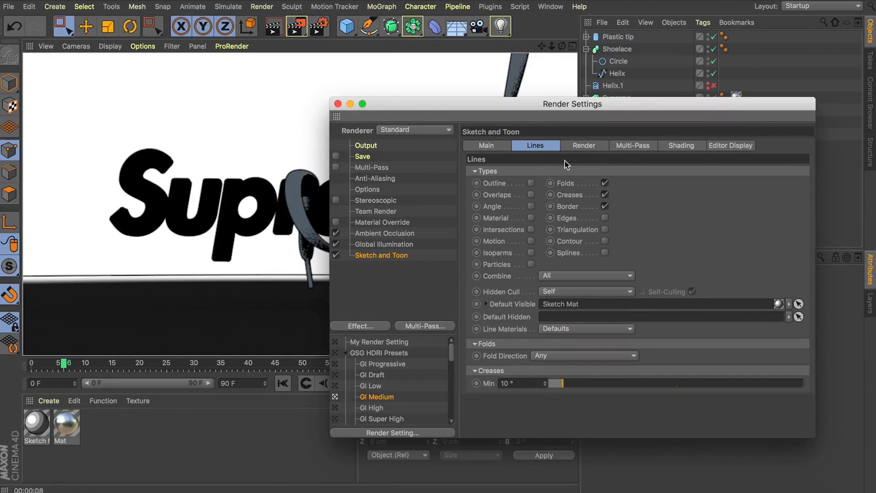
pyautogui.click(605, 183)
pyautogui.click(605, 195)
pyautogui.click(605, 207)
pyautogui.click(586, 145)
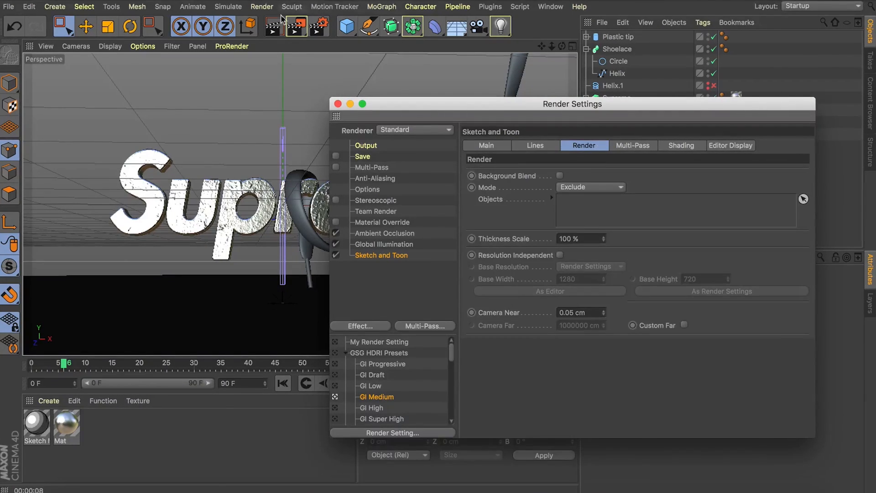
pyautogui.moveTo(388, 108); pyautogui.dragTo(511, 136)
pyautogui.hotkey('ctrl', 'r')
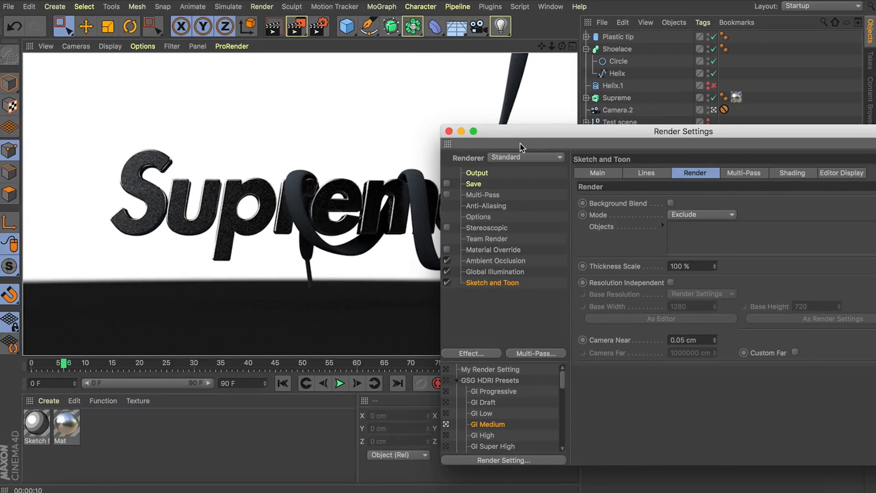
# - Set the Sketch and Toon shading Background to Off and test-render the view
pyautogui.moveTo(594, 134); pyautogui.dragTo(475, 53)
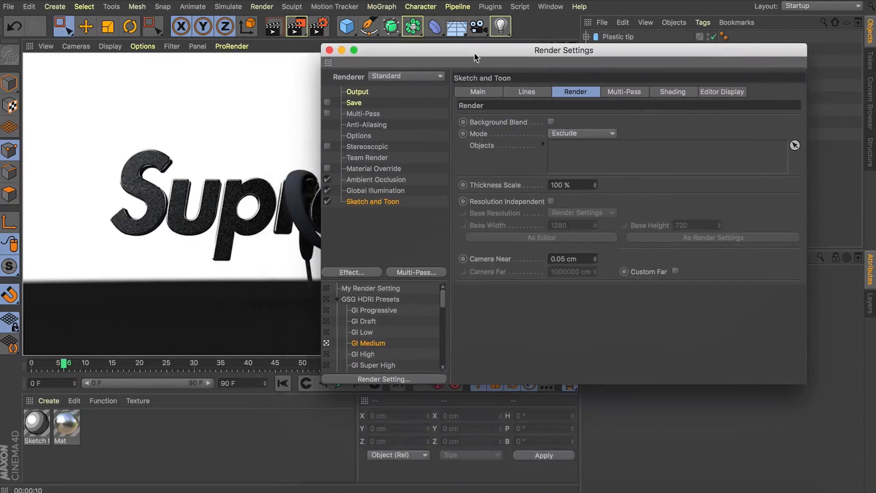
pyautogui.click(631, 90)
pyautogui.click(672, 92)
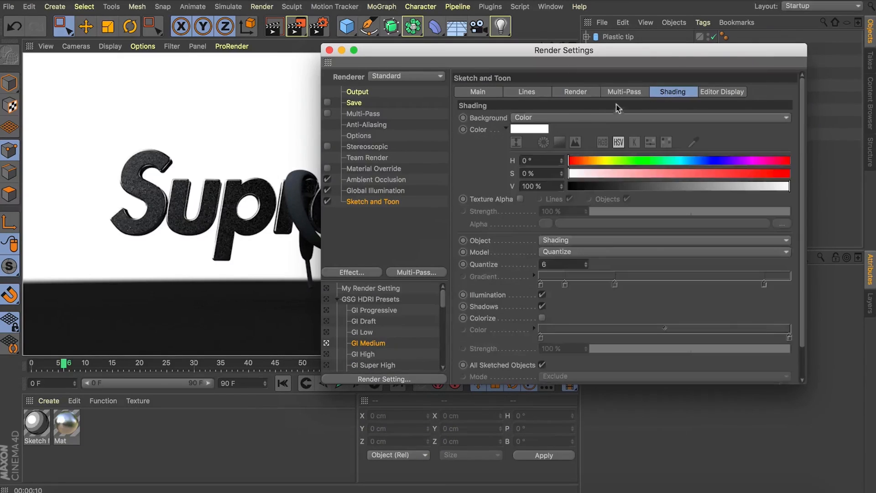
pyautogui.click(574, 119)
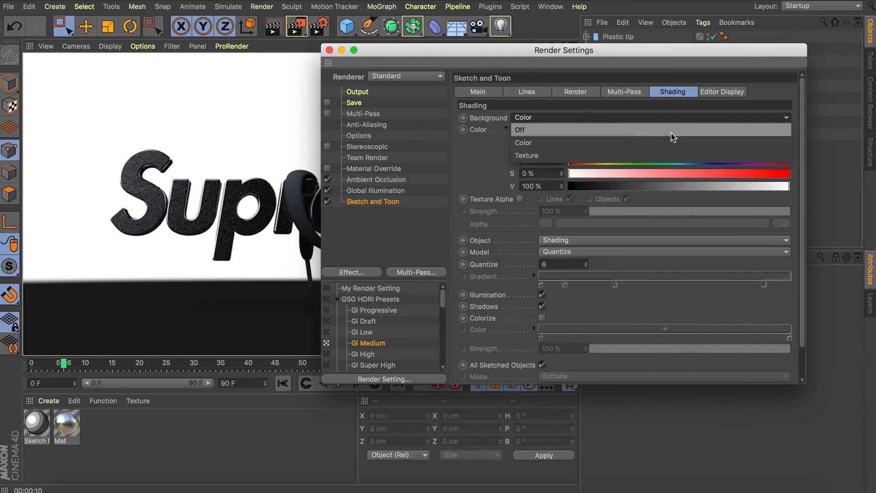
pyautogui.click(532, 130)
pyautogui.moveTo(434, 54); pyautogui.dragTo(441, 119)
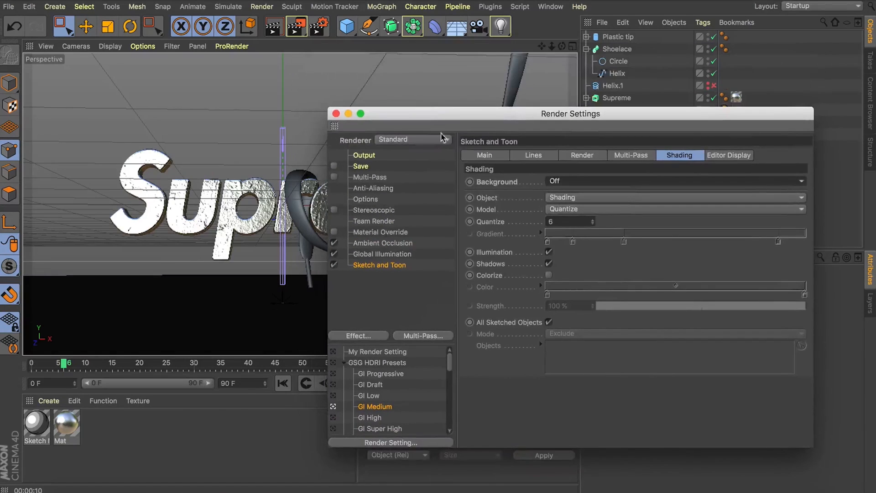
pyautogui.click(273, 26)
pyautogui.moveTo(395, 118); pyautogui.dragTo(568, 191)
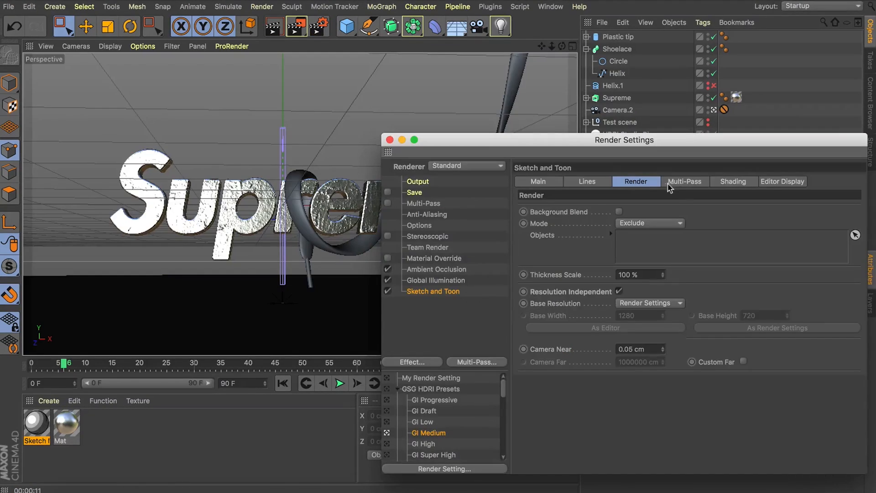
# - Set the Sketch and Toon shading Object option to Off
pyautogui.click(718, 183)
pyautogui.moveTo(580, 140); pyautogui.dragTo(531, 127)
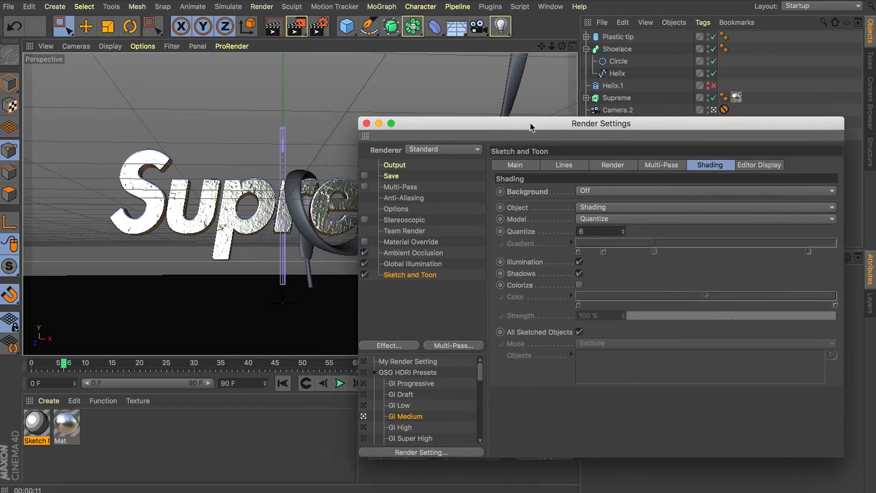
pyautogui.click(607, 207)
pyautogui.click(589, 223)
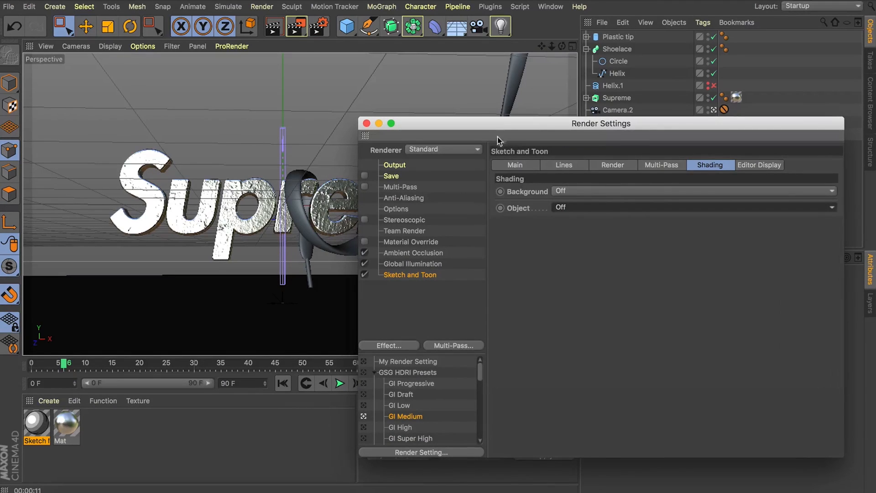
# - Apply the Sketch Mat to the Shoelace object and test-render the view
pyautogui.moveTo(497, 137); pyautogui.dragTo(622, 247)
pyautogui.moveTo(30, 426)
pyautogui.mouseDown()
pyautogui.moveTo(113, 352)
pyautogui.moveTo(47, 362)
pyautogui.moveTo(743, 64)
pyautogui.moveTo(617, 51)
pyautogui.mouseUp()
pyautogui.click(274, 28)
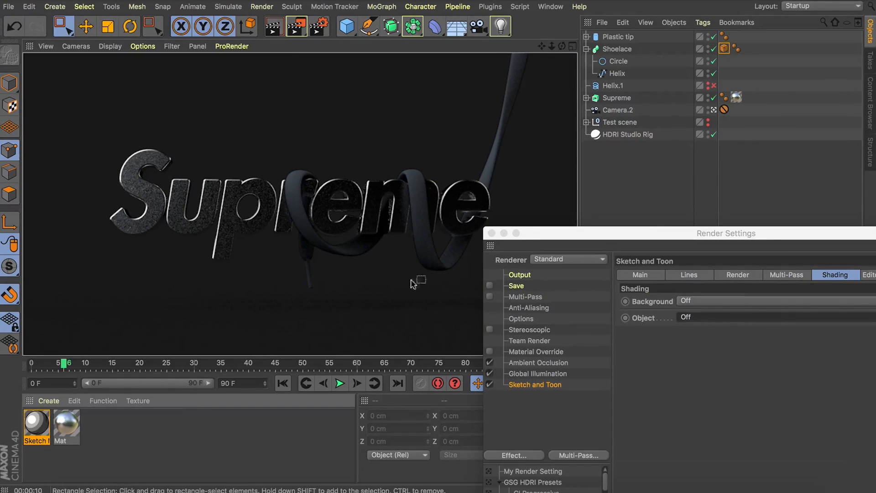
# - Group the Plastic tip and Shoelace objects under a null and move the Sketch Style tag onto that null
pyautogui.click(492, 233)
pyautogui.click(619, 49)
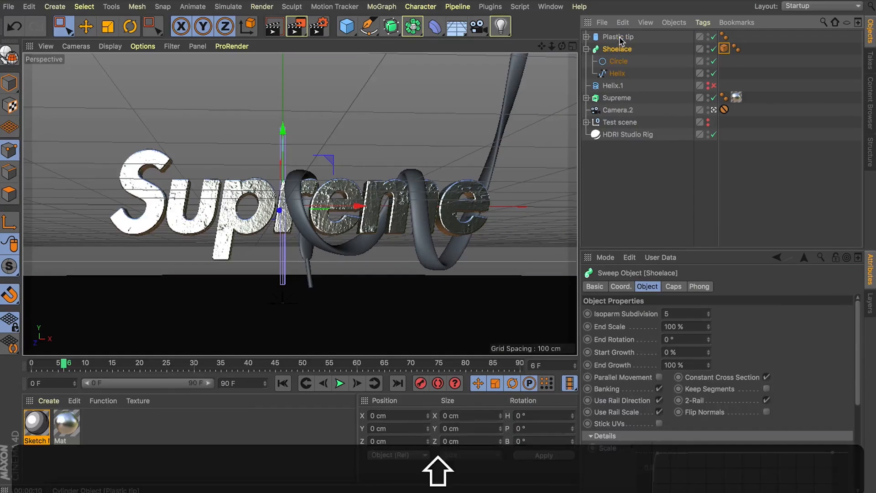
pyautogui.keyDown('shift'); pyautogui.click(620, 38); pyautogui.keyUp('shift')
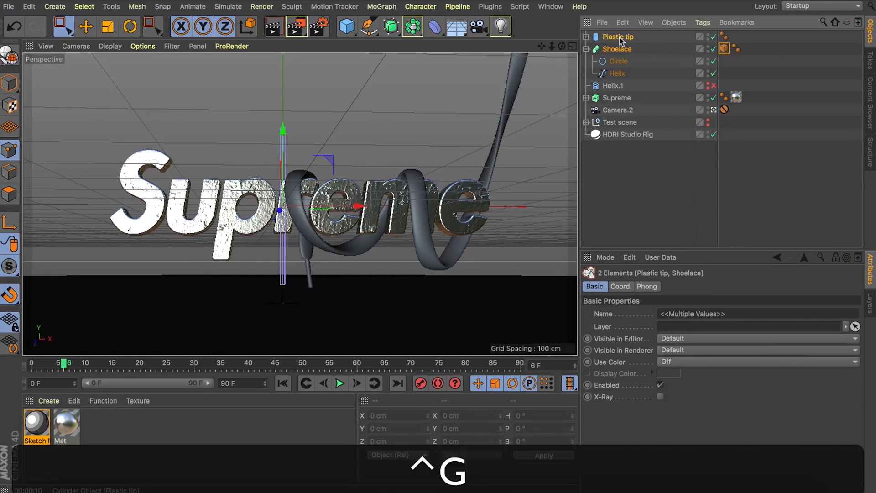
pyautogui.hotkey('alt', 'g')
pyautogui.click(586, 37)
pyautogui.moveTo(725, 61); pyautogui.dragTo(614, 38)
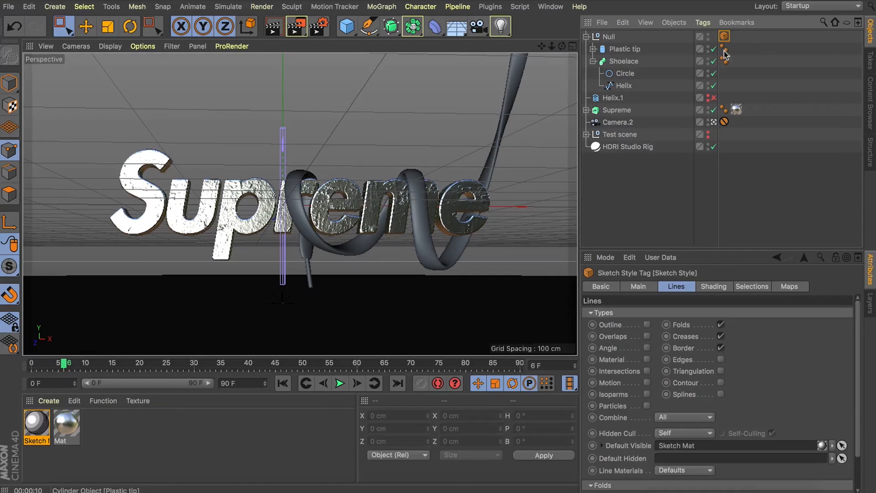
pyautogui.click(586, 37)
# - Rename the null holding the lace and its tip as Shoelace
pyautogui.click(609, 38)
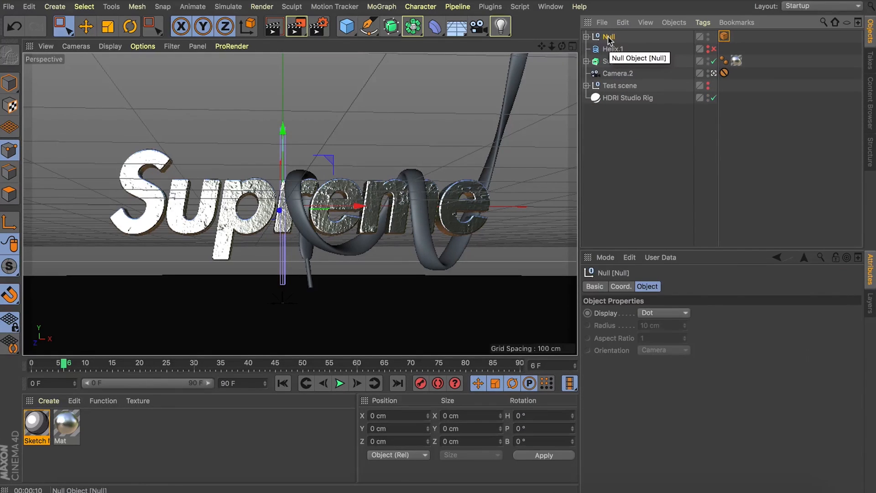
pyautogui.press('Return')
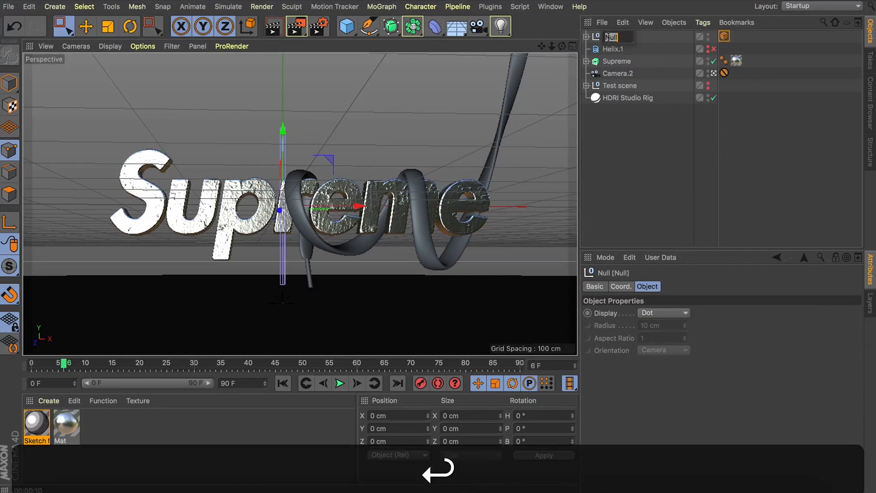
pyautogui.write('Shoelace')
pyautogui.press('Return')
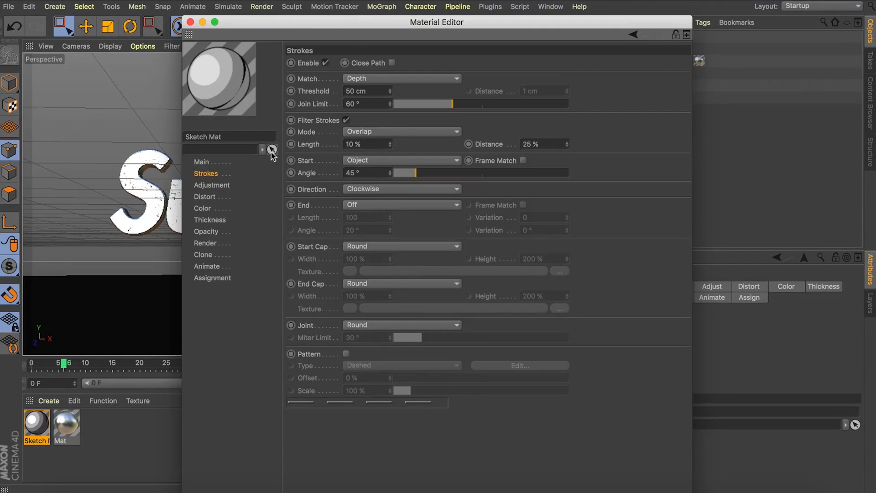
# - Set the Sketch Mat line thickness to 5 and test-render the view
pyautogui.click(210, 220)
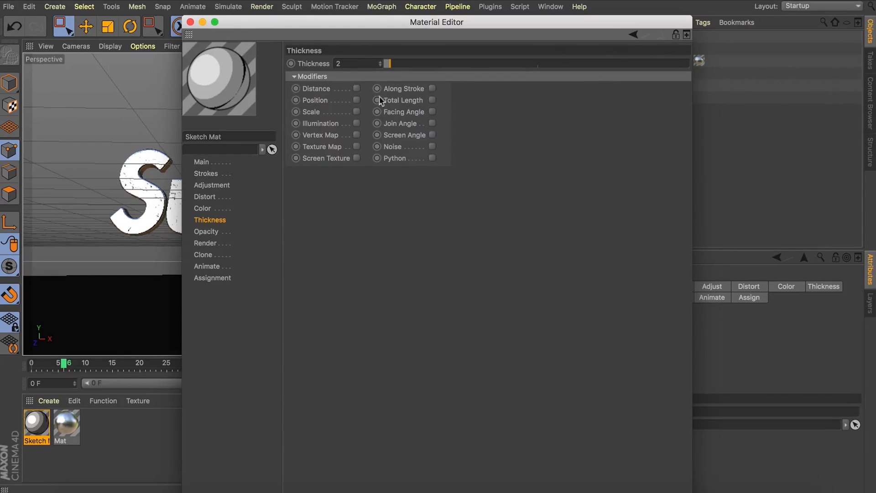
pyautogui.moveTo(382, 64); pyautogui.dragTo(385, 63)
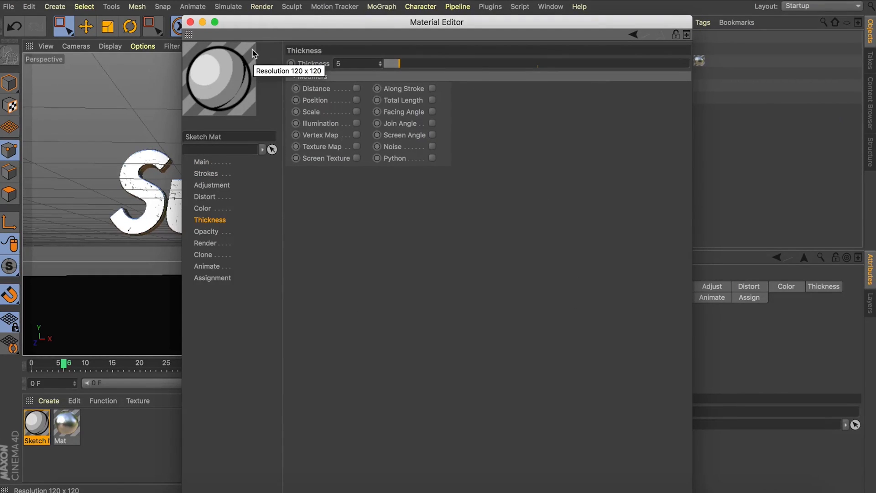
pyautogui.moveTo(258, 22); pyautogui.dragTo(446, 178)
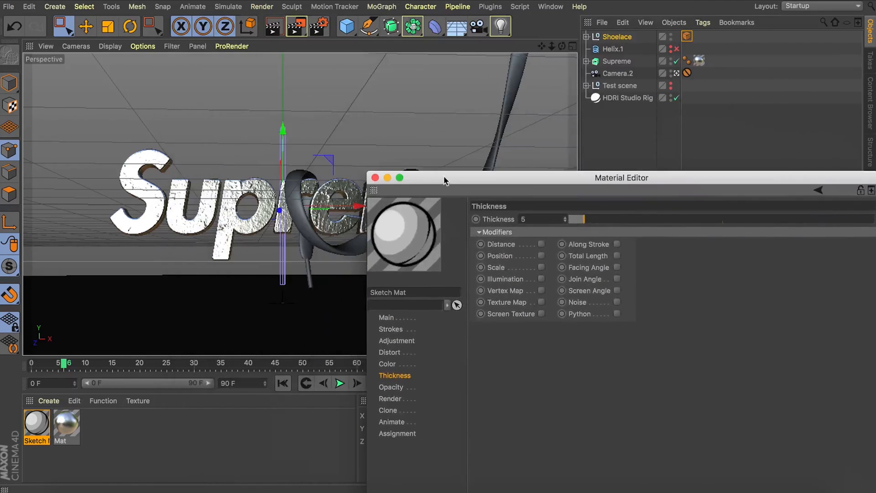
pyautogui.click(376, 178)
pyautogui.click(273, 28)
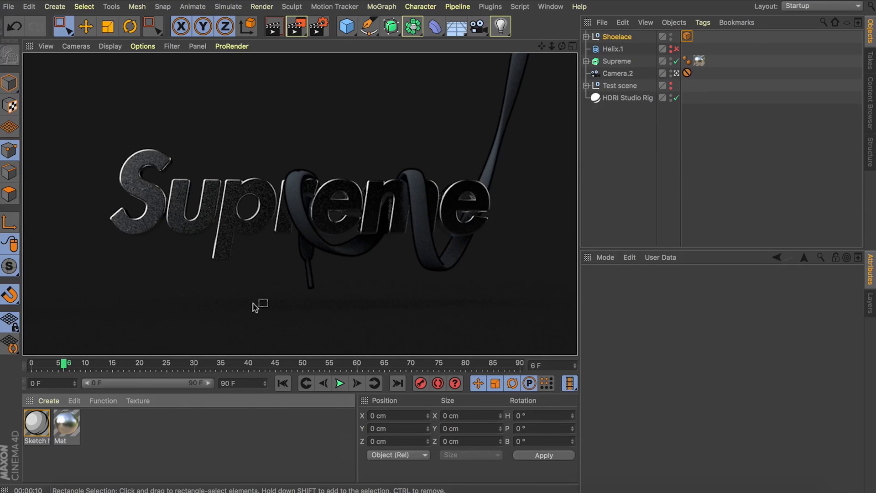
pyautogui.press('a')
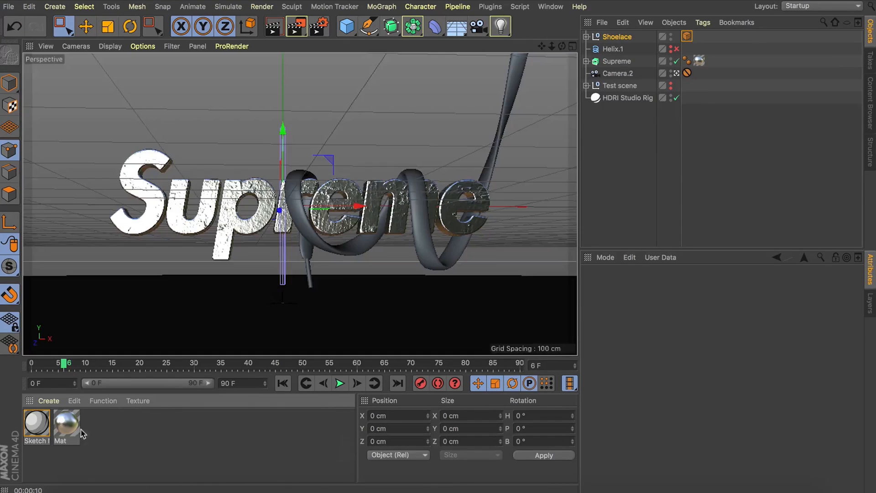
# - Create a new material with Color and Reflectance disabled and Luminance enabled
pyautogui.click(50, 400)
pyautogui.click(60, 274)
pyautogui.doubleClick(35, 425)
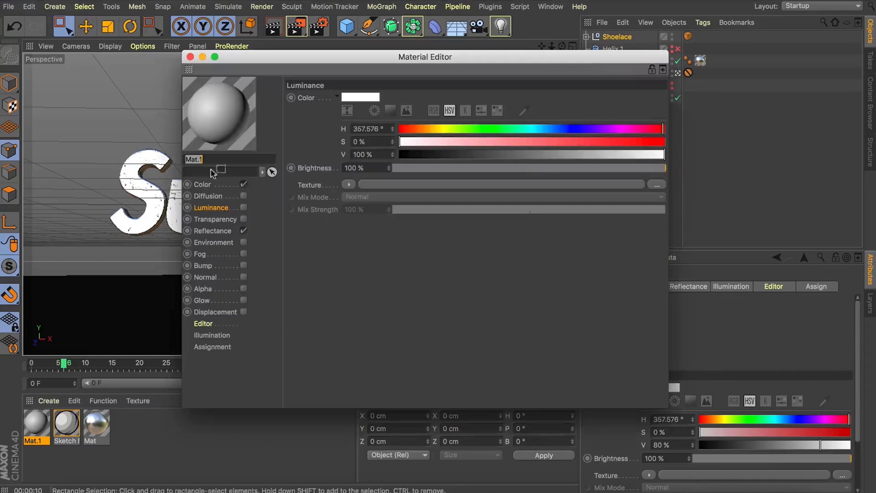
pyautogui.click(244, 184)
pyautogui.click(244, 230)
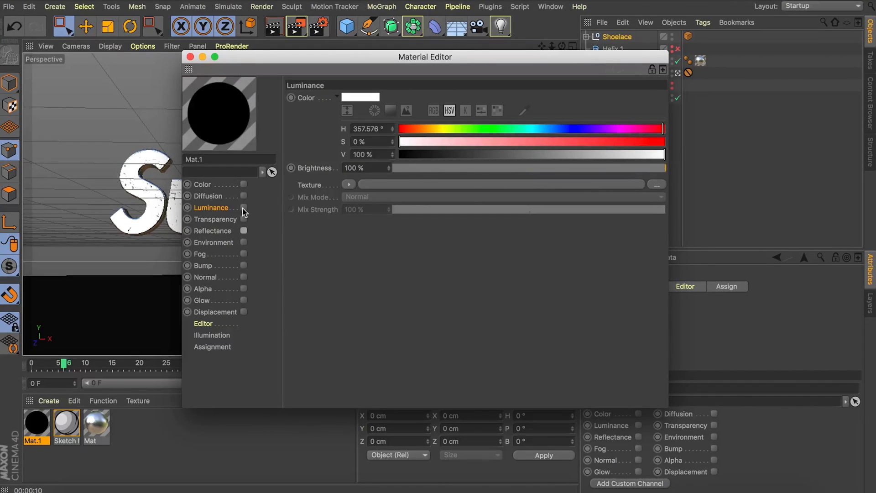
pyautogui.click(244, 208)
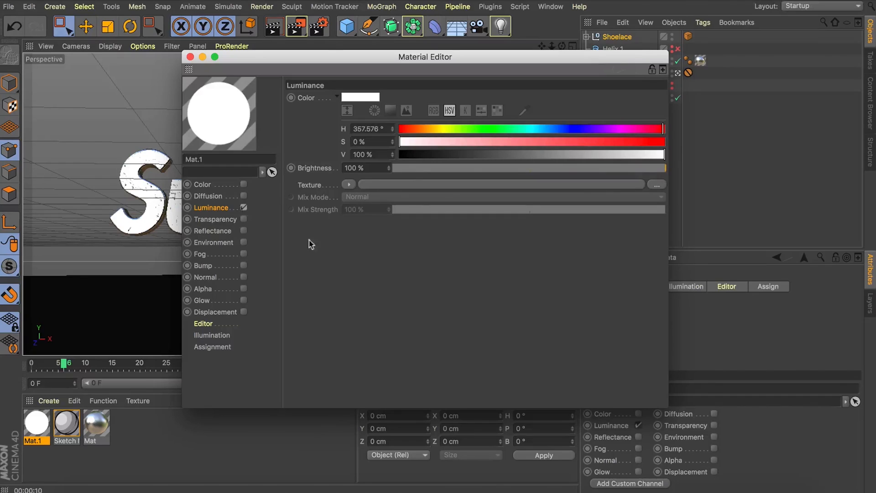
# - Load the Sketch and Toon Cel shader as the new material's Luminance texture and apply the material to the Shoelace null
pyautogui.click(349, 185)
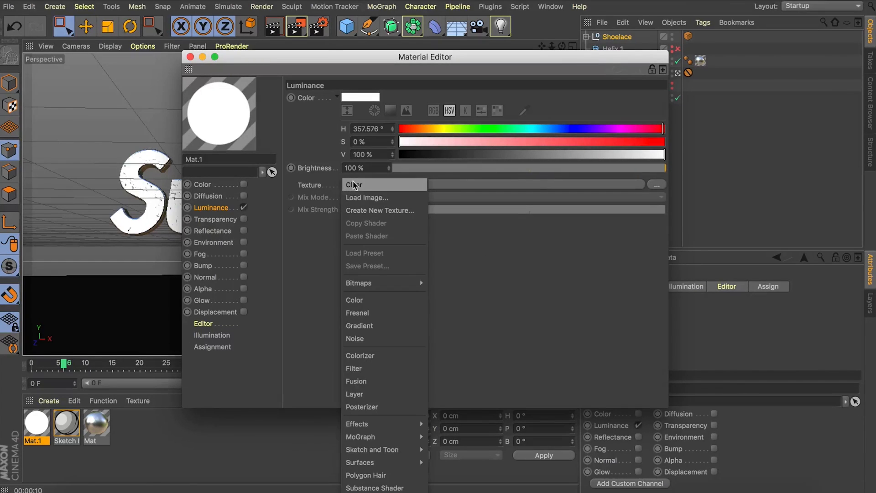
pyautogui.moveTo(391, 449)
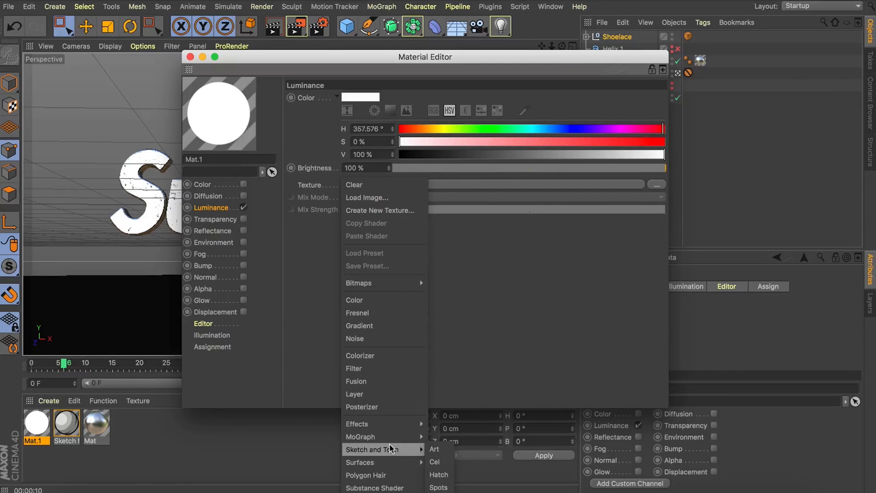
pyautogui.click(441, 462)
pyautogui.moveTo(307, 62); pyautogui.dragTo(480, 237)
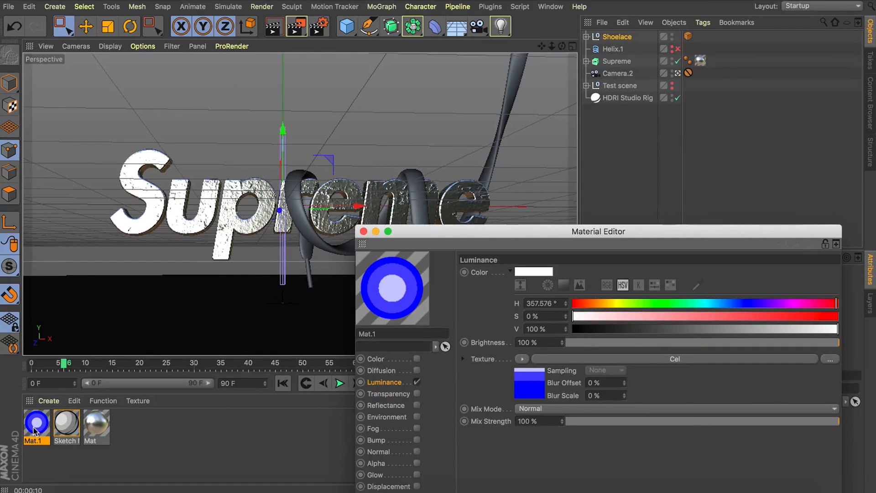
pyautogui.moveTo(34, 431); pyautogui.dragTo(616, 37)
pyautogui.moveTo(464, 232); pyautogui.dragTo(460, 136)
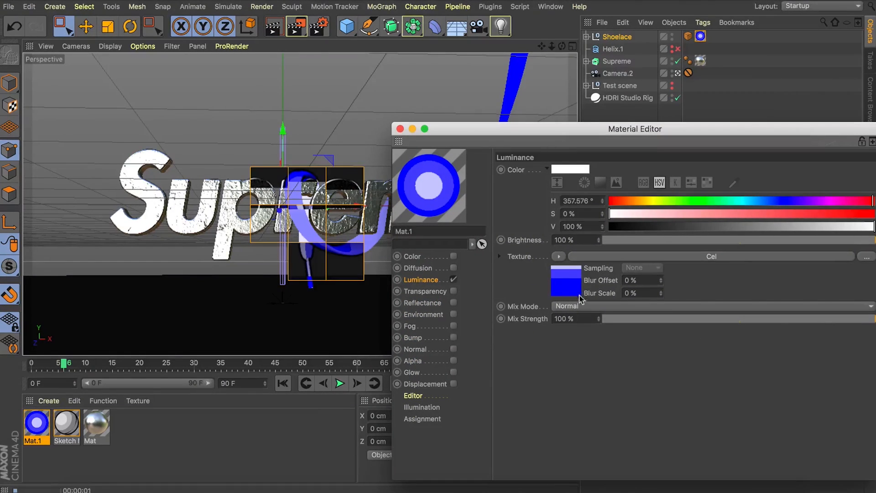
# - Open the Cel shader's properties and test-render the view to examine its shading on the shoelace
pyautogui.click(576, 278)
pyautogui.moveTo(534, 136); pyautogui.dragTo(496, 137)
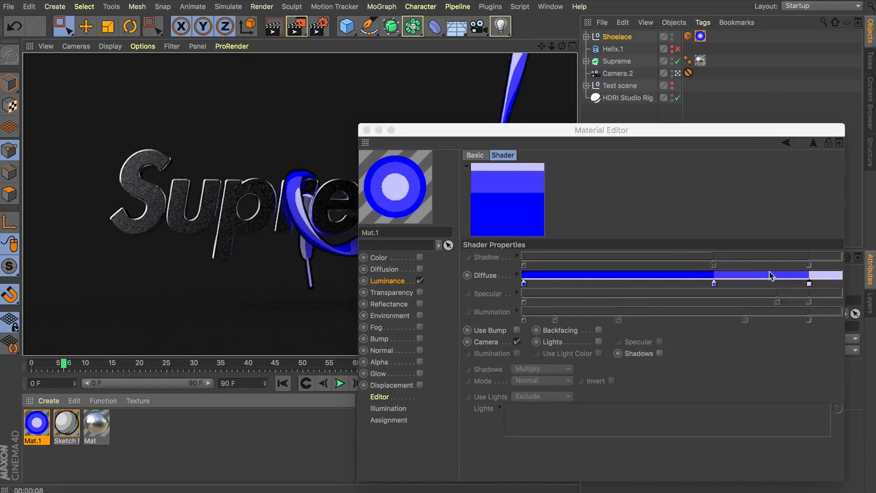
pyautogui.moveTo(464, 131); pyautogui.dragTo(569, 249)
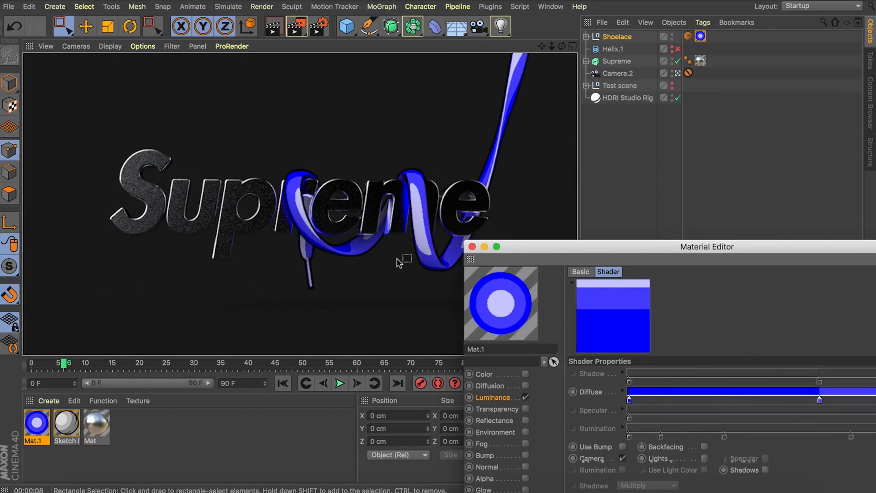
pyautogui.moveTo(577, 250); pyautogui.dragTo(507, 63)
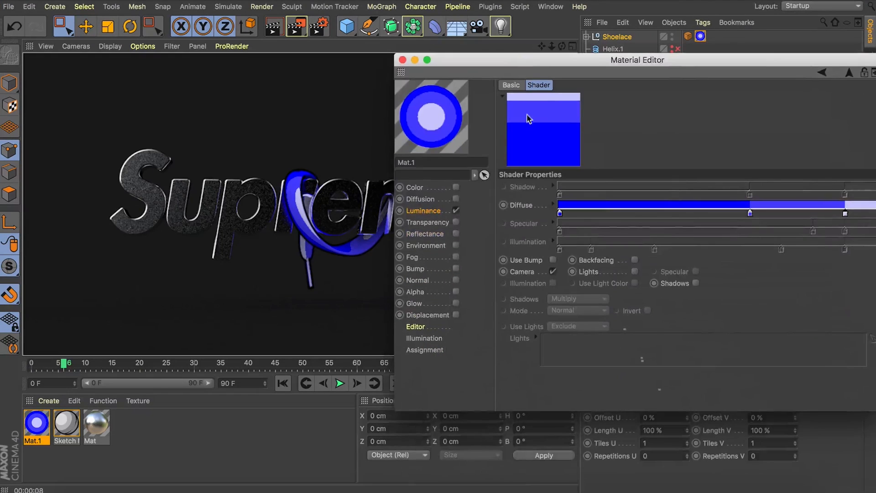
# - Disable the Cel shader's Camera option and test-render the view
pyautogui.click(553, 272)
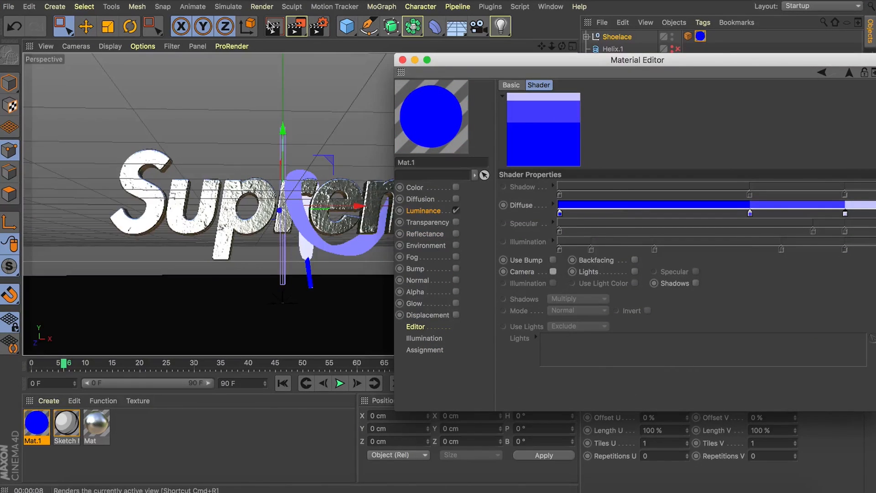
pyautogui.moveTo(482, 63); pyautogui.dragTo(539, 194)
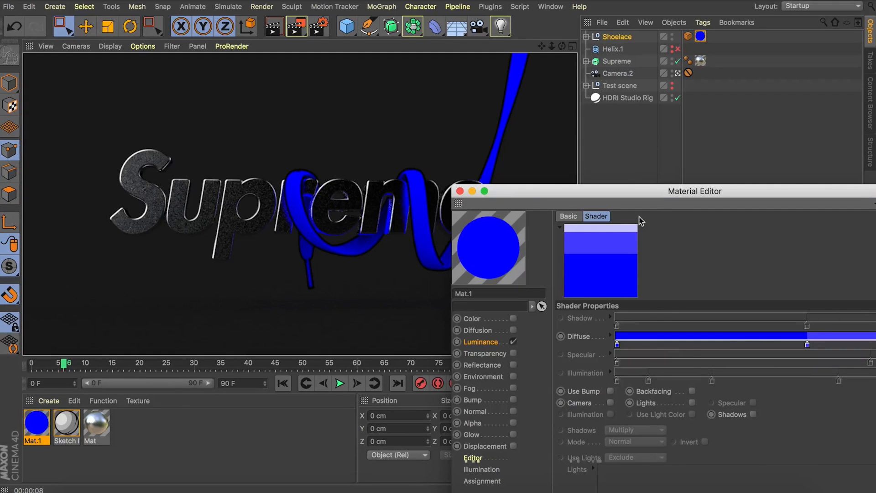
pyautogui.moveTo(662, 198); pyautogui.dragTo(503, 80)
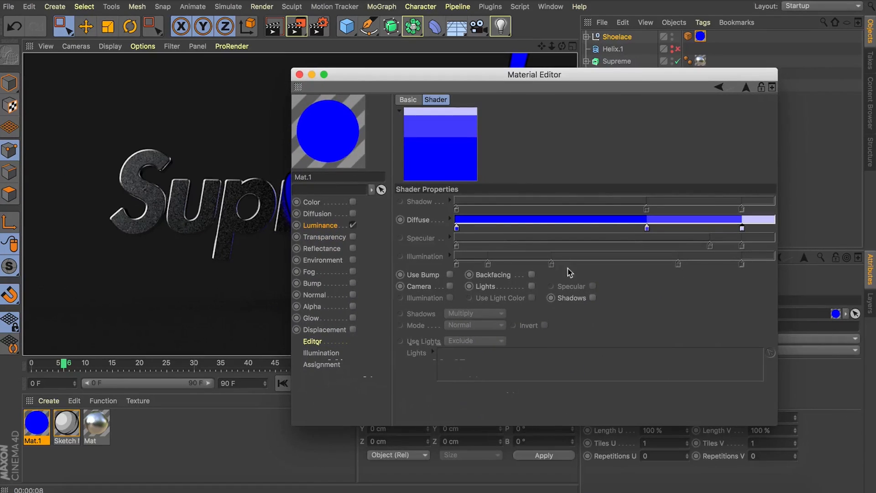
# - Enable the Cel shader's Lights option and test-render the view
pyautogui.click(533, 287)
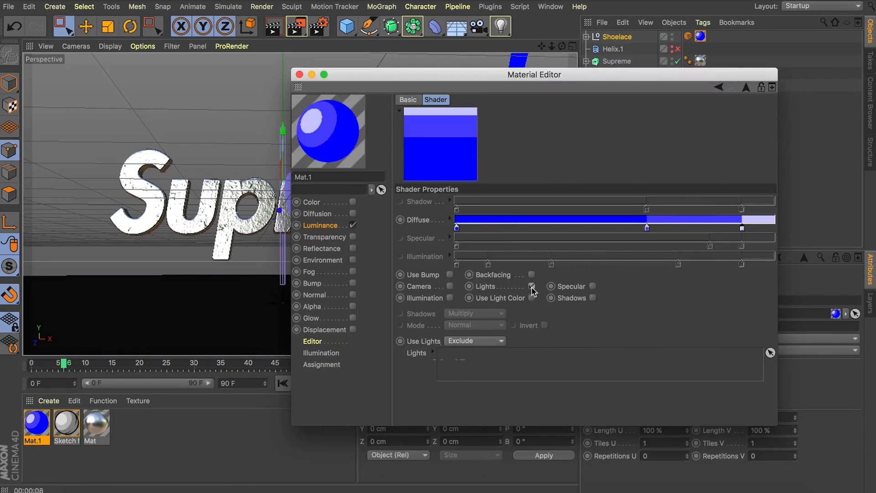
pyautogui.moveTo(355, 75); pyautogui.dragTo(489, 281)
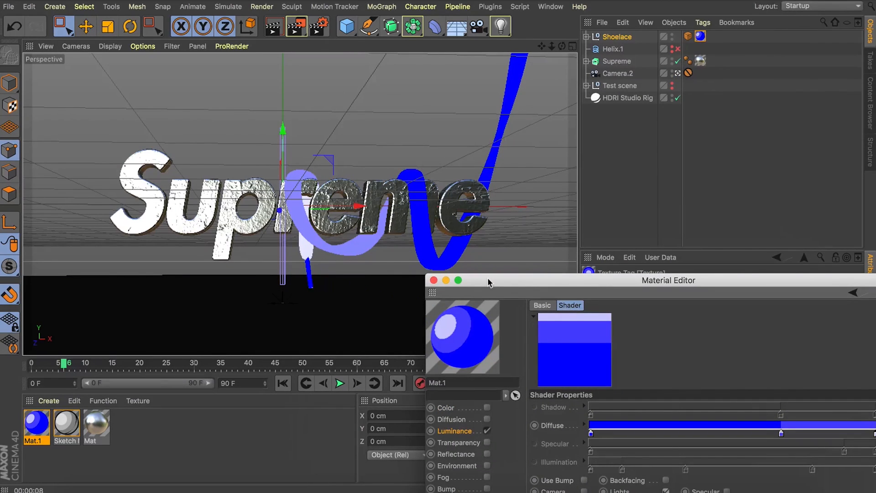
pyautogui.click(274, 26)
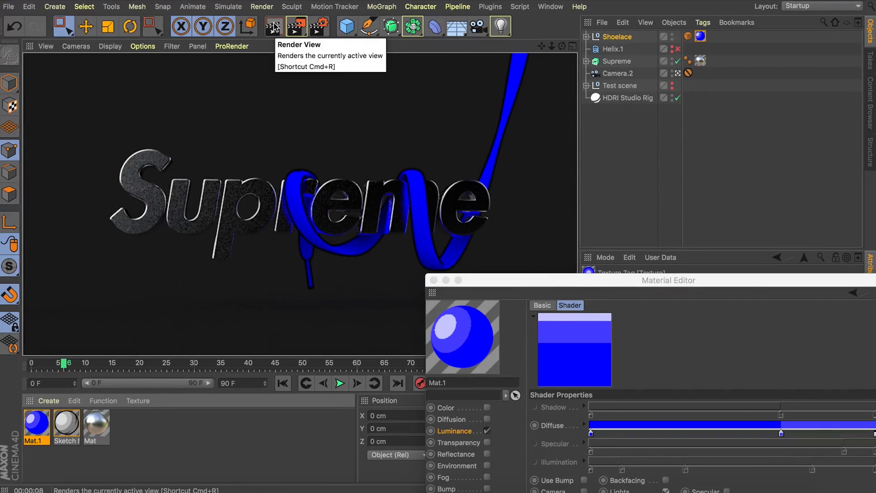
# - Copy Light.1 and Light from the Test scene group and paste them at the top level of the scene
pyautogui.click(586, 85)
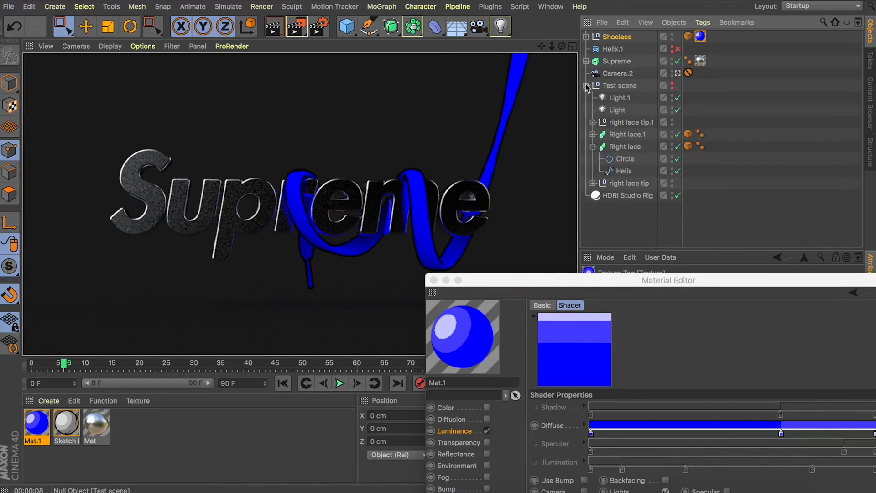
pyautogui.click(620, 98)
pyautogui.keyDown('shift'); pyautogui.click(618, 110); pyautogui.keyUp('shift')
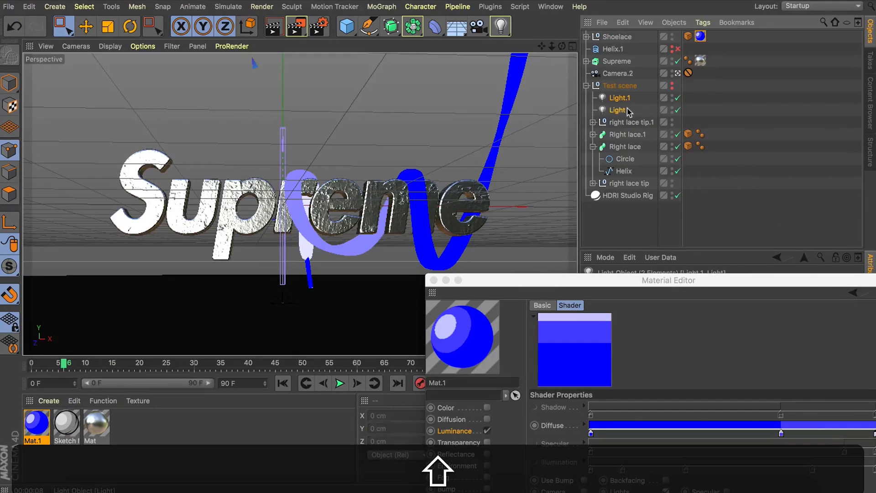
pyautogui.press('super+c')
pyautogui.press('super+v')
pyautogui.click(586, 110)
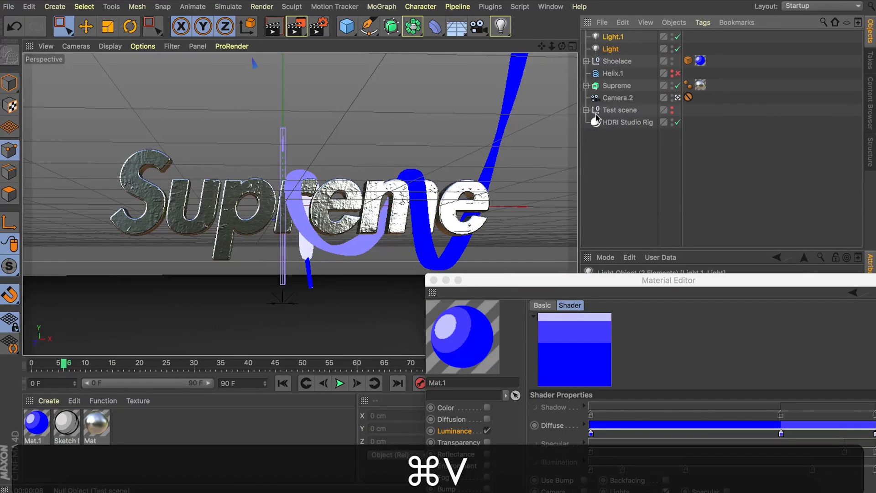
pyautogui.press('super+shift+a')
# - Examine the placement of the two pasted lights relative to the lettering and camera in the four-view layout
pyautogui.click(613, 49)
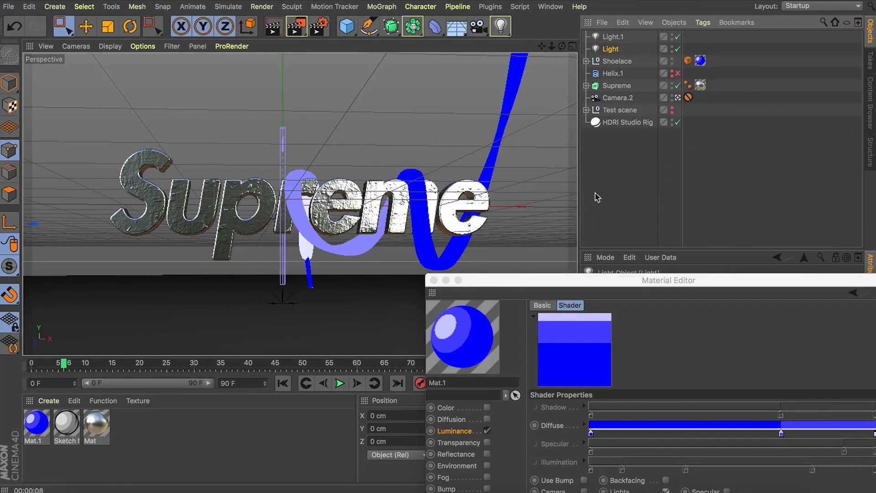
pyautogui.click(612, 36)
pyautogui.press('F5')
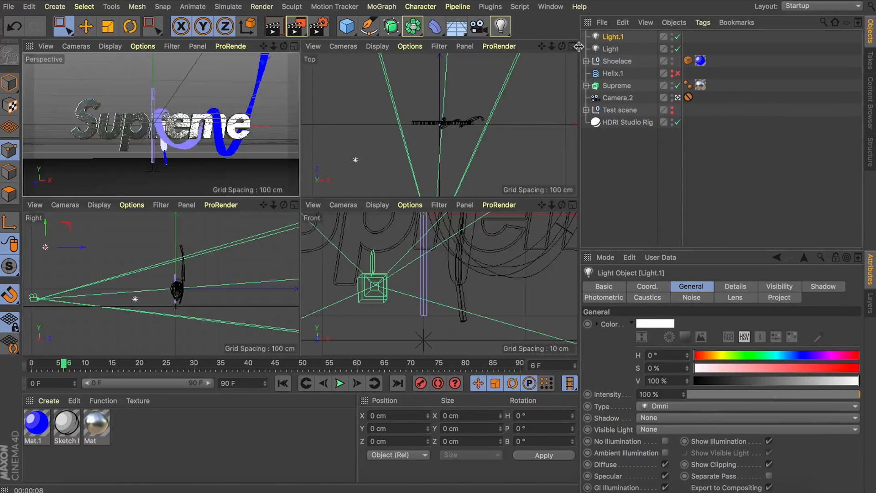
pyautogui.click(612, 49)
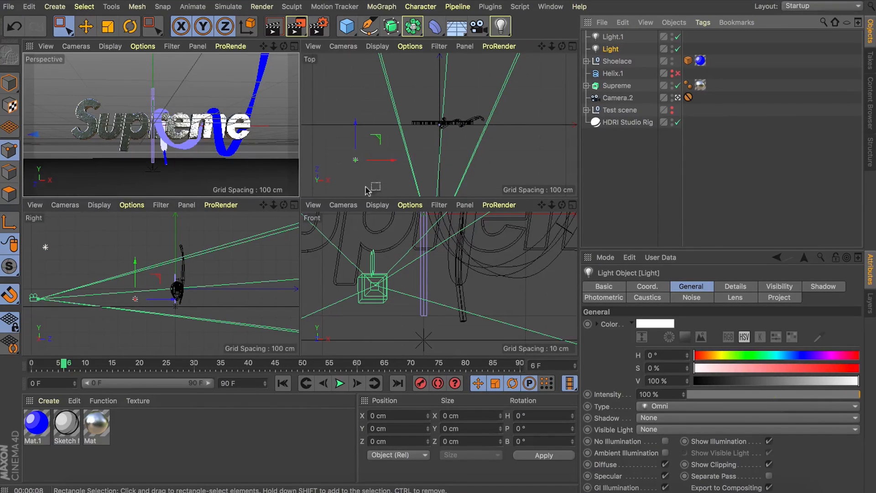
pyautogui.click(331, 178)
pyautogui.click(194, 325)
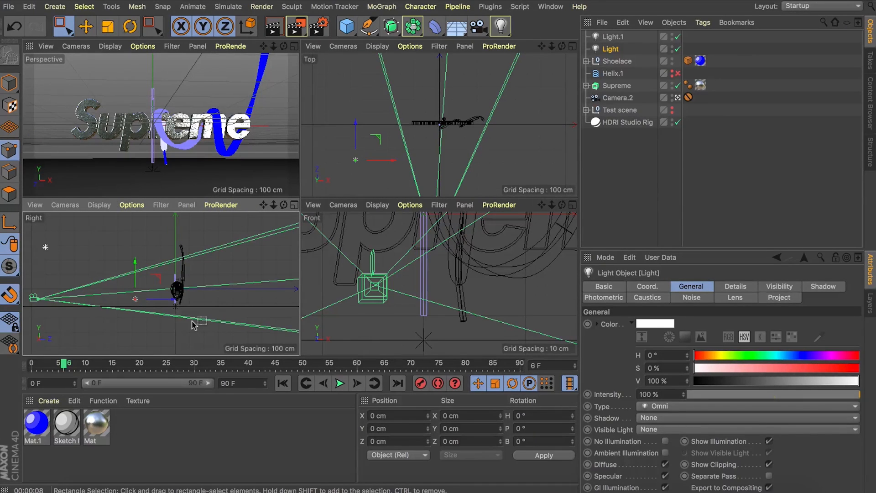
pyautogui.click(613, 36)
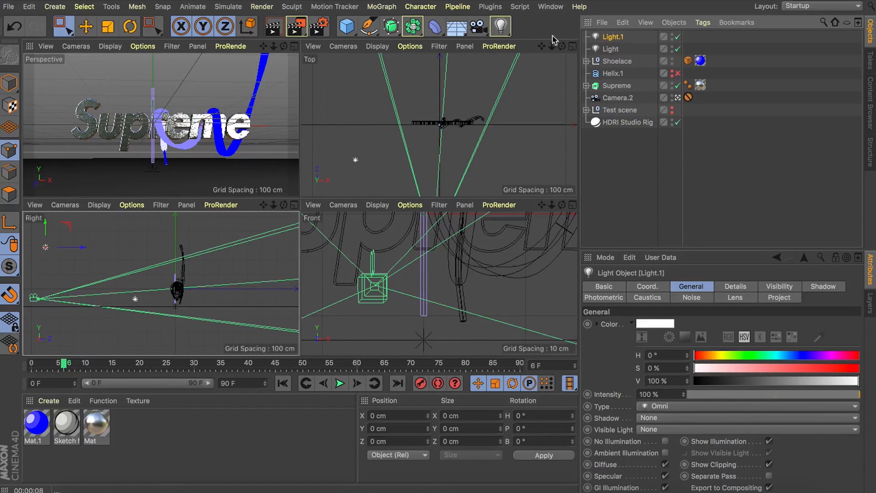
# - Add Light.1 and Light to the Lights list of the Cel shader in Mat.1's Luminance channel
pyautogui.click(555, 51)
pyautogui.scroll(-10, 439, 124)
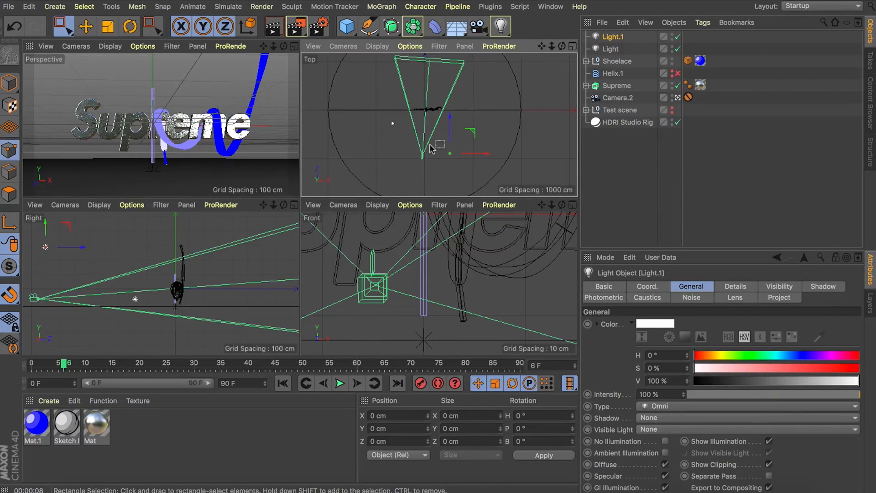
pyautogui.press('F1')
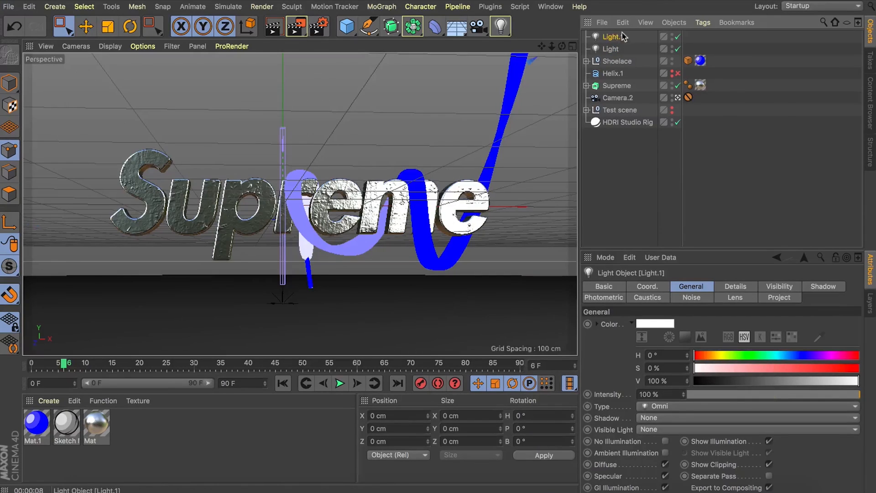
pyautogui.click(33, 425)
pyautogui.doubleClick(34, 425)
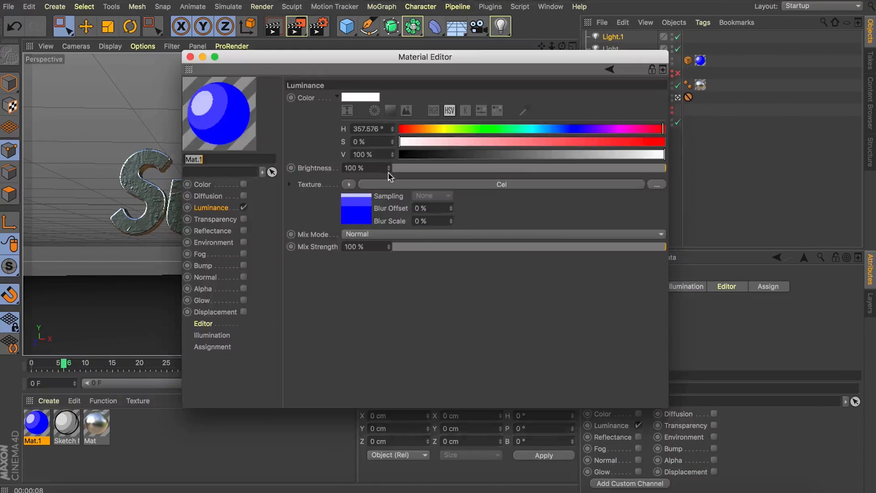
pyautogui.click(358, 194)
pyautogui.moveTo(415, 63); pyautogui.dragTo(312, 3)
pyautogui.keyDown('shift'); pyautogui.click(609, 39); pyautogui.keyUp('shift')
pyautogui.moveTo(609, 40); pyautogui.dragTo(250, 280)
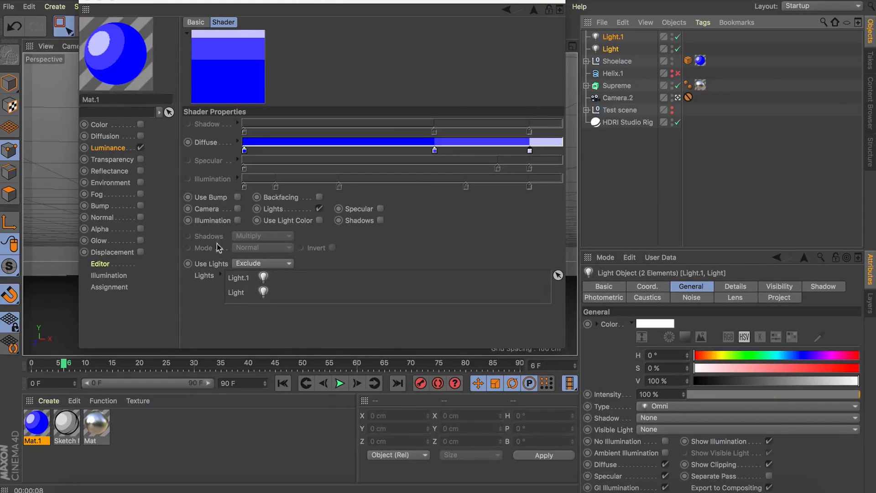
# - Set the Cel shader's Use Lights mode to Include and test-render the view
pyautogui.click(246, 264)
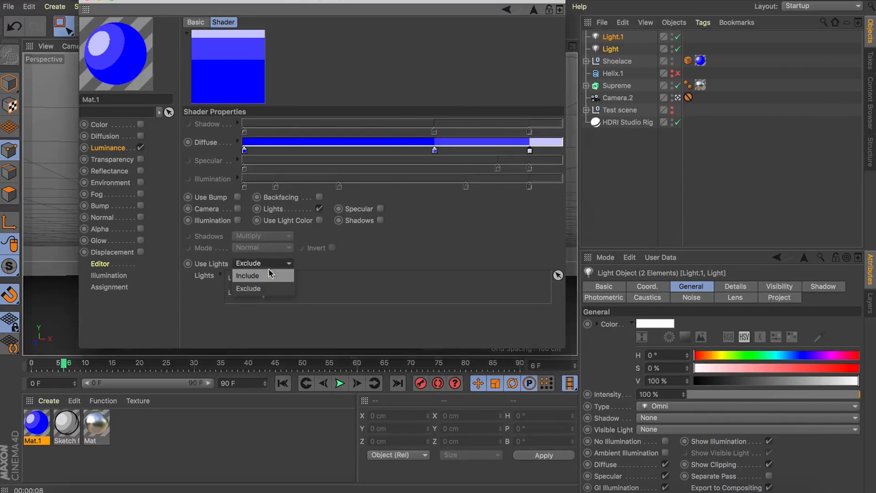
pyautogui.click(263, 280)
pyautogui.click(86, 1)
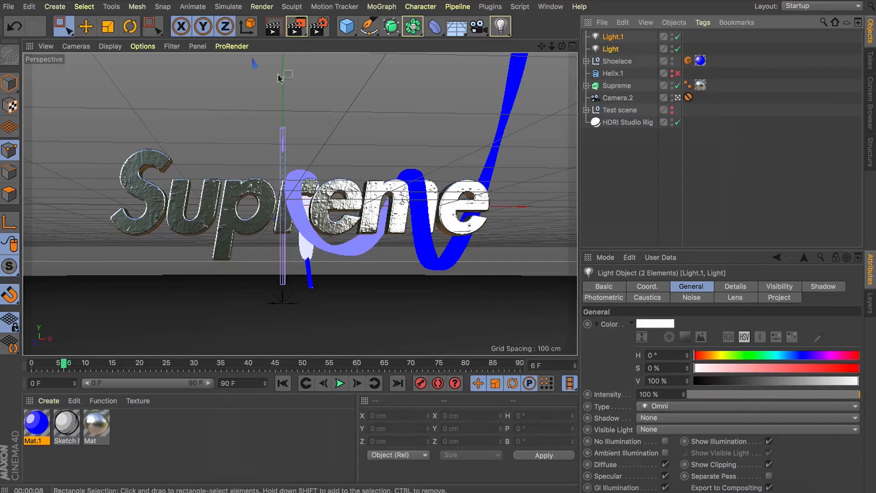
pyautogui.click(274, 26)
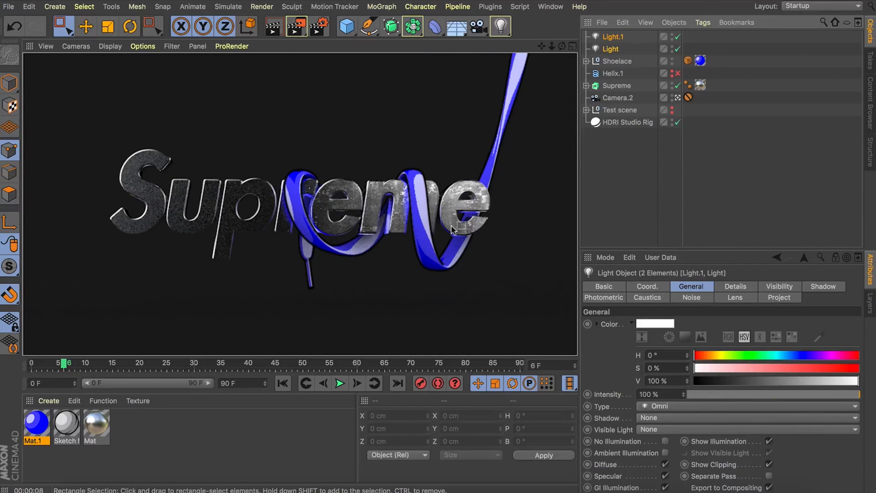
# - Recolor the darkest Diffuse knot of Mat.1's Cel shader to dark gray with 0% saturation and 15% value
pyautogui.doubleClick(32, 419)
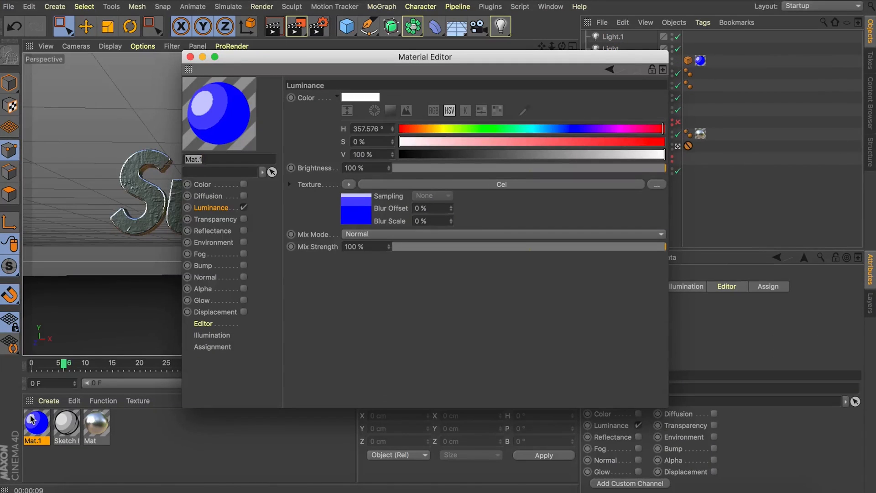
pyautogui.click(359, 211)
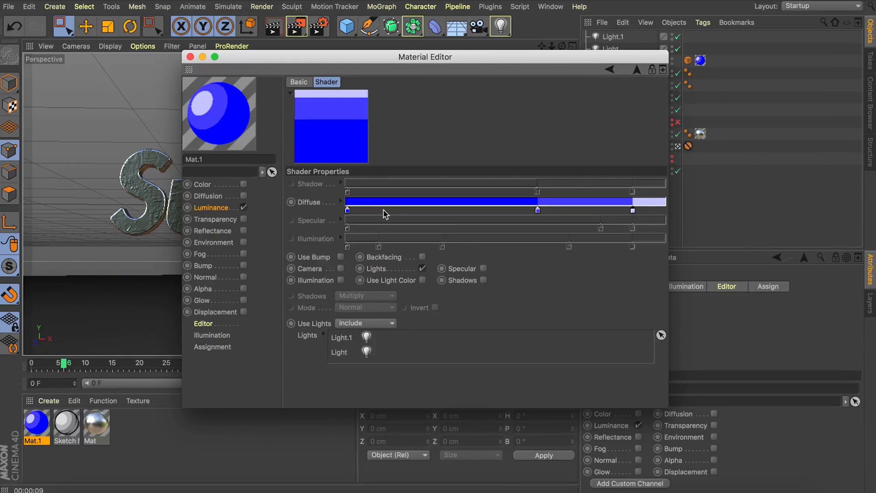
pyautogui.doubleClick(348, 211)
pyautogui.moveTo(360, 223); pyautogui.dragTo(311, 222)
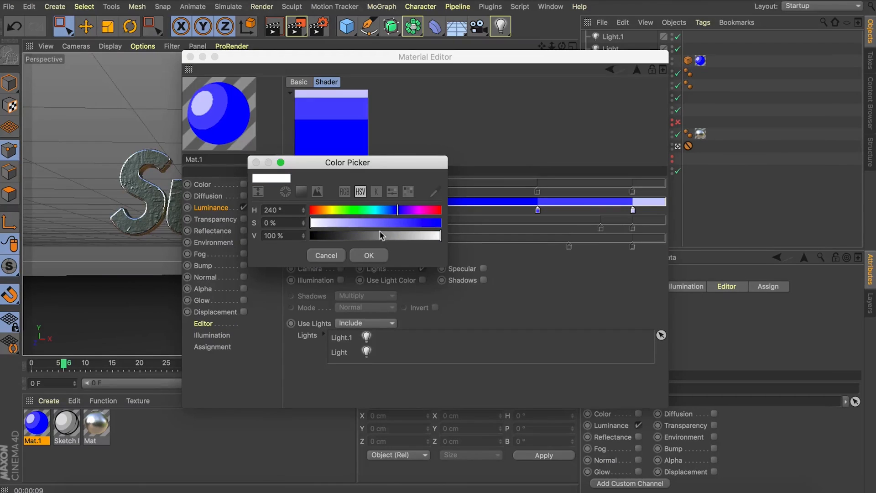
pyautogui.click(329, 235)
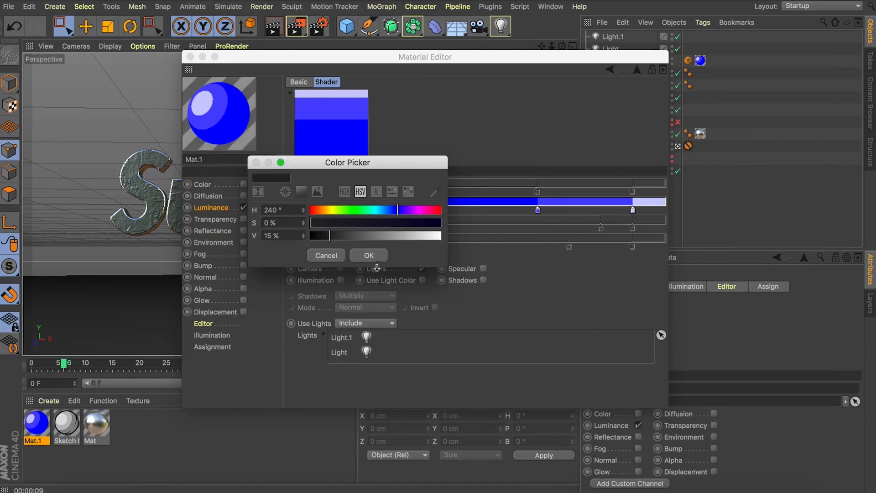
pyautogui.click(369, 255)
# - Recolor the middle Diffuse knot to a neutral gray with 0% saturation and 39% value
pyautogui.doubleClick(537, 210)
pyautogui.click(550, 237)
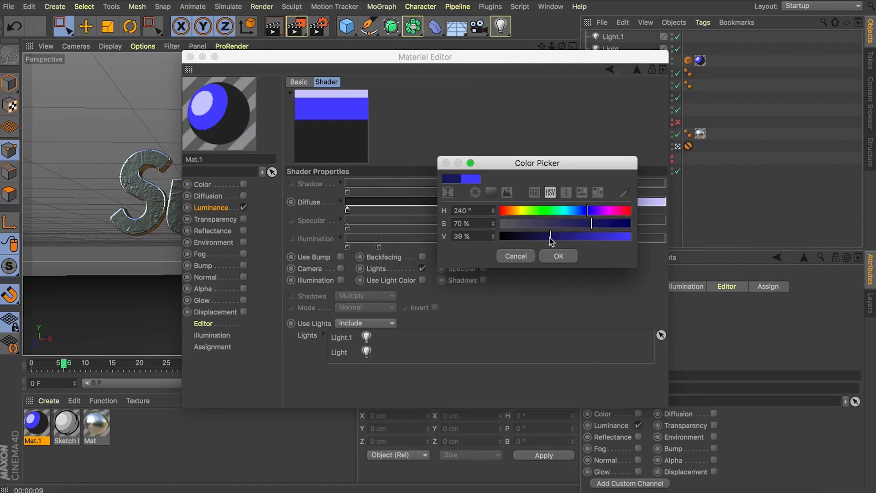
pyautogui.moveTo(527, 223); pyautogui.dragTo(498, 224)
pyautogui.click(569, 260)
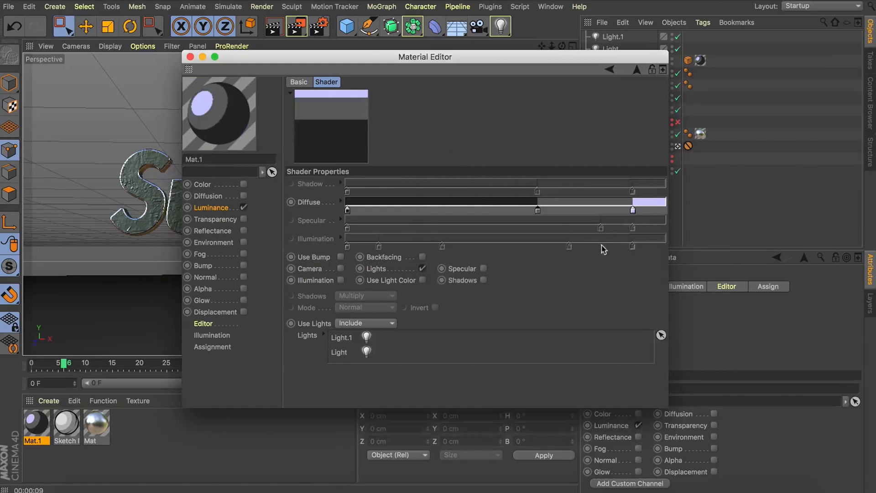
# - Recolor the brightest Diffuse knot to a light gray with 0% saturation and a slightly reduced value
pyautogui.doubleClick(632, 211)
pyautogui.moveTo(608, 229); pyautogui.dragTo(571, 229)
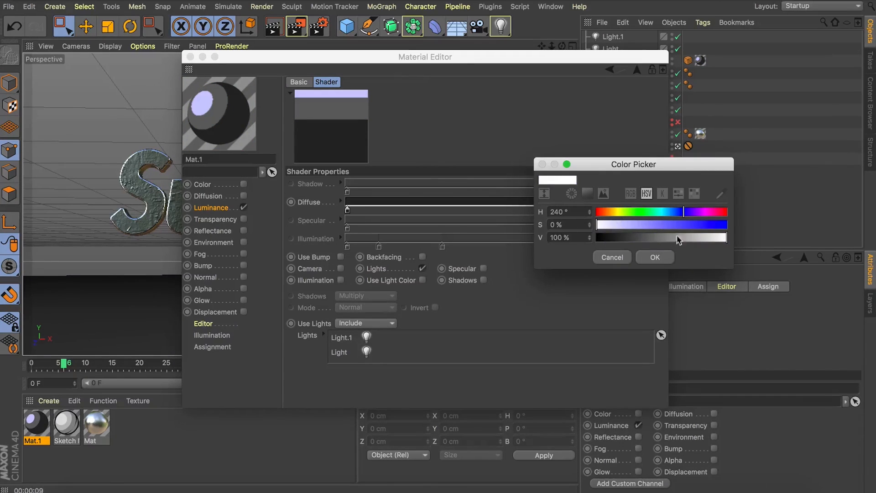
pyautogui.click(701, 238)
pyautogui.click(656, 257)
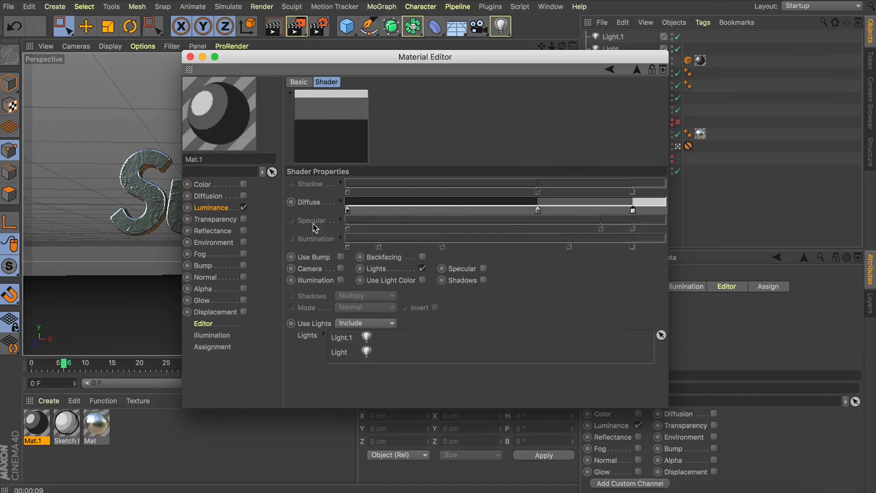
# - Add a Diffuse knot midway between the darkest and middle knots and darken the darkest knot to near black
pyautogui.click(438, 210)
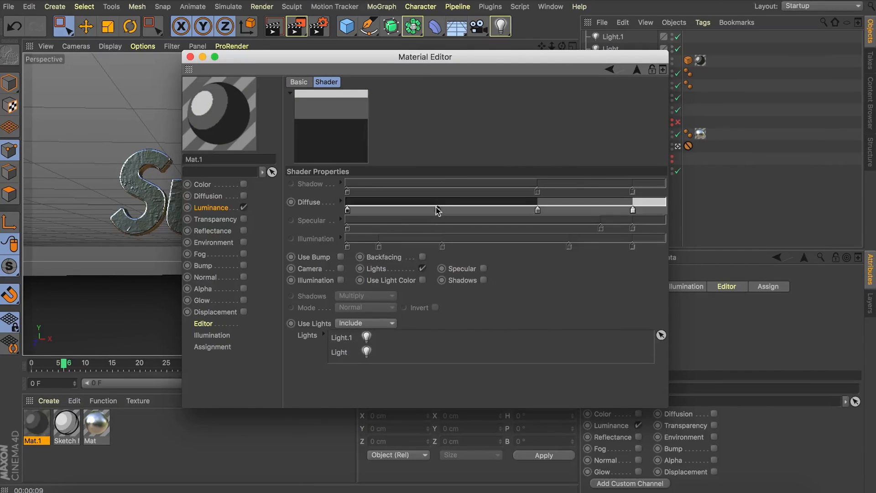
pyautogui.doubleClick(347, 210)
pyautogui.click(309, 222)
pyautogui.click(382, 252)
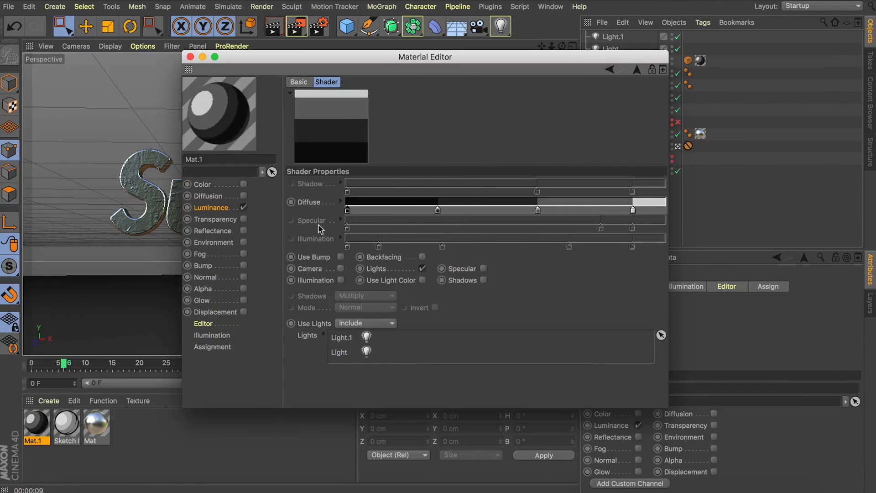
# - Lighten the medium-gray Diffuse knot slightly and set the added dark gray knot's value to 19%
pyautogui.doubleClick(538, 211)
pyautogui.moveTo(533, 235); pyautogui.dragTo(555, 235)
pyautogui.click(549, 260)
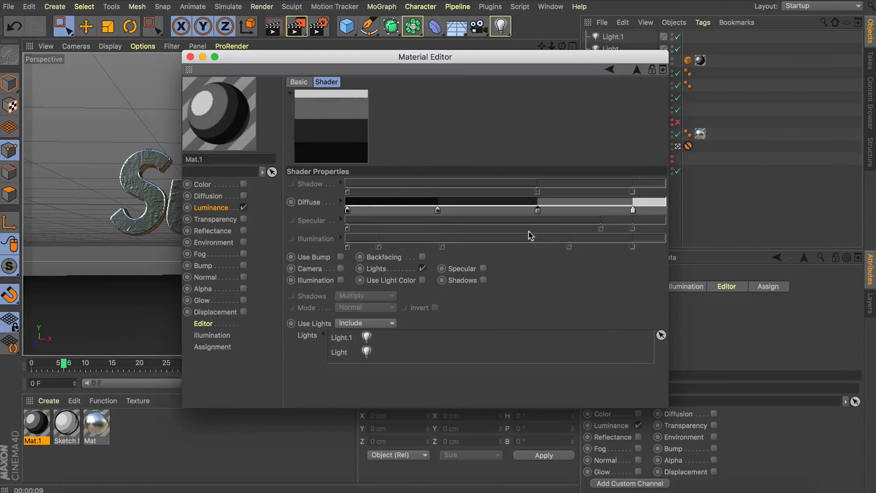
pyautogui.doubleClick(437, 211)
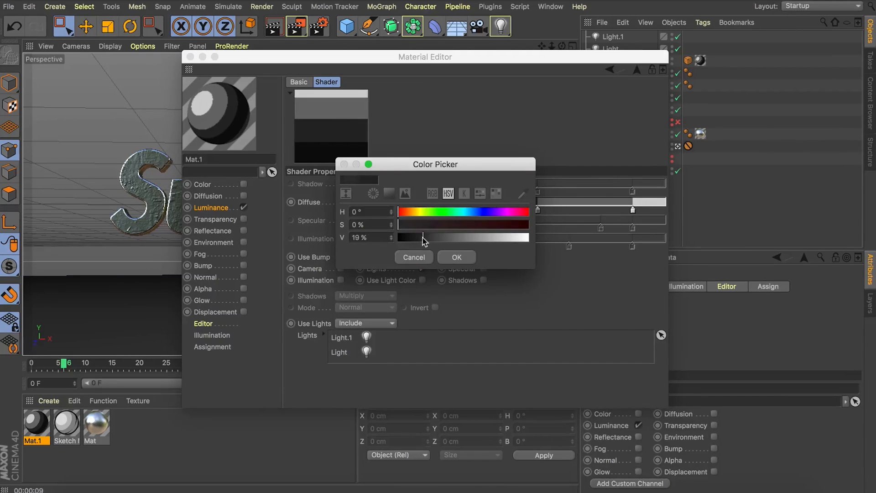
pyautogui.click(458, 257)
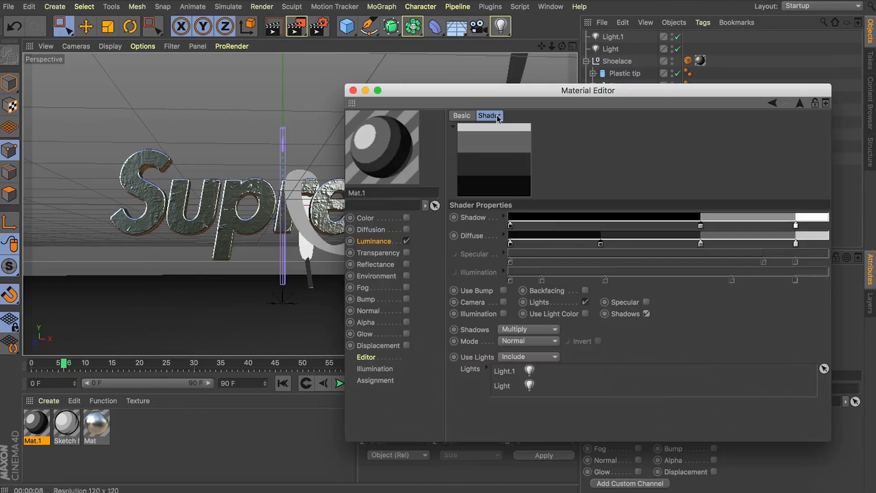
# - Test-render the view to check the shoelace's grayscale cel shading with the Shadows option enabled
pyautogui.moveTo(503, 90); pyautogui.dragTo(517, 252)
pyautogui.click(269, 26)
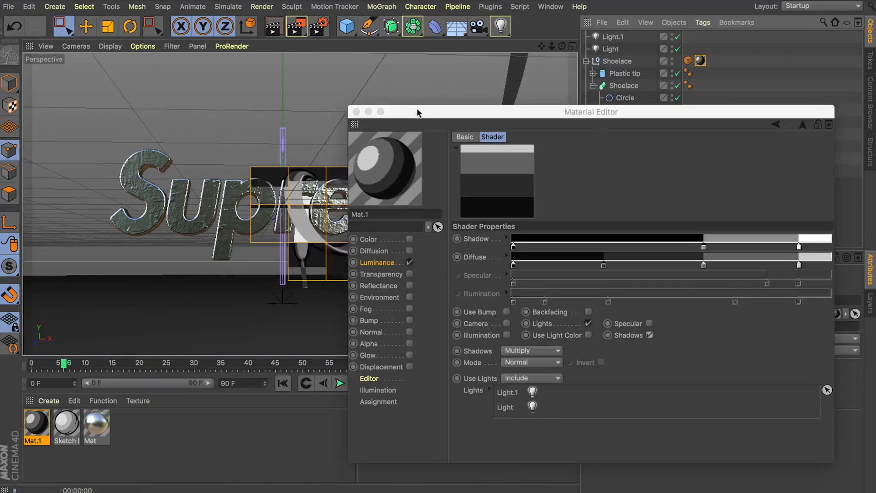
pyautogui.moveTo(418, 111); pyautogui.dragTo(397, 338)
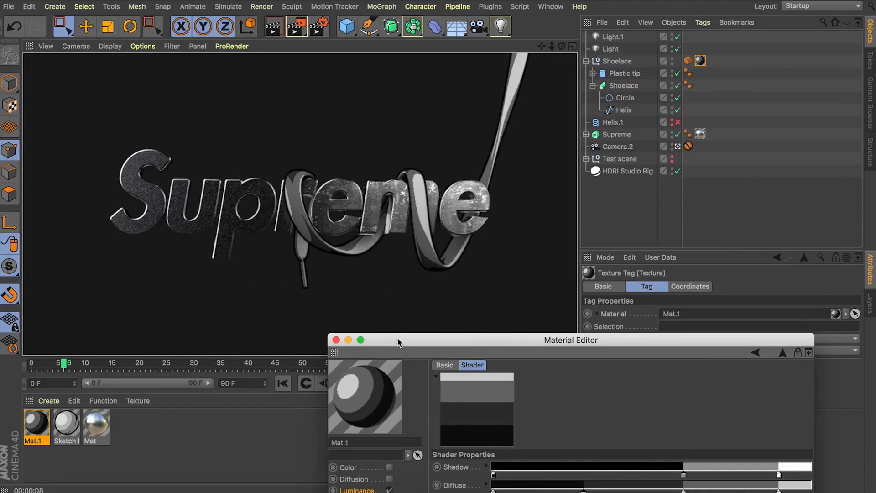
pyautogui.moveTo(400, 335); pyautogui.dragTo(391, 281)
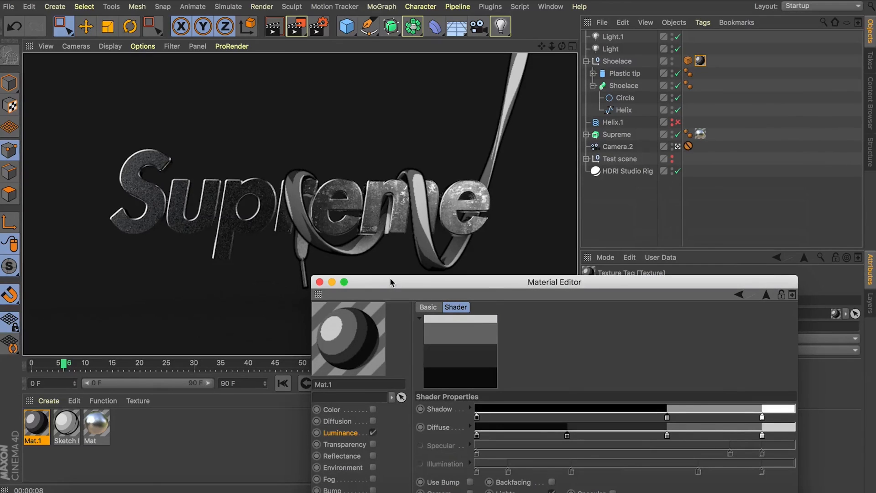
# - Wrap the Cel texture in Mat.1's Luminance channel in a Layer shader and add a Hue / Sat / Lightness effect
pyautogui.moveTo(390, 277); pyautogui.dragTo(423, 35)
pyautogui.click(361, 339)
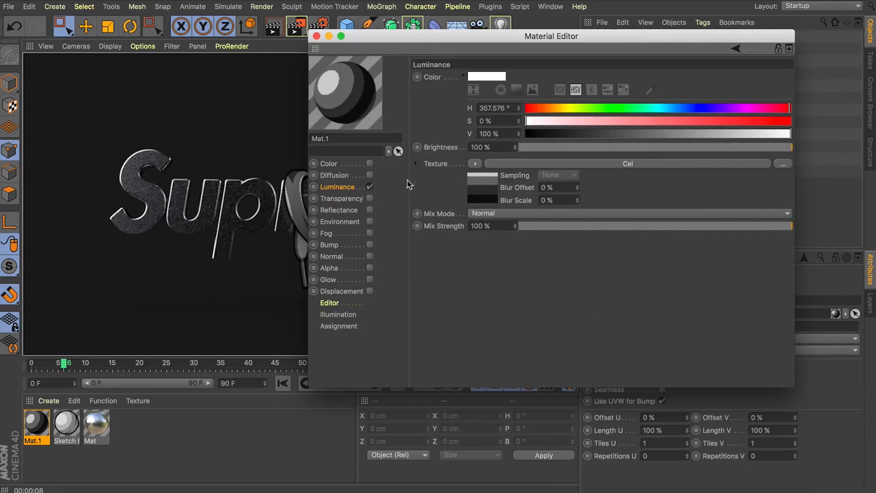
pyautogui.click(475, 164)
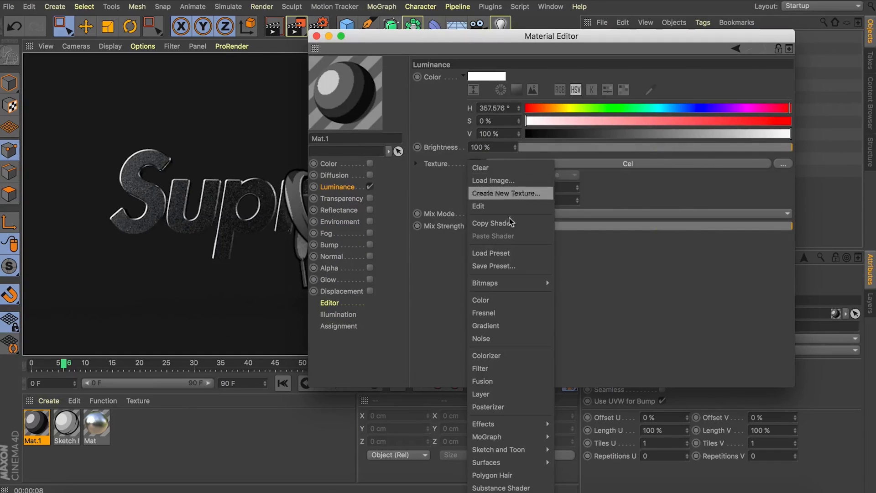
pyautogui.click(484, 394)
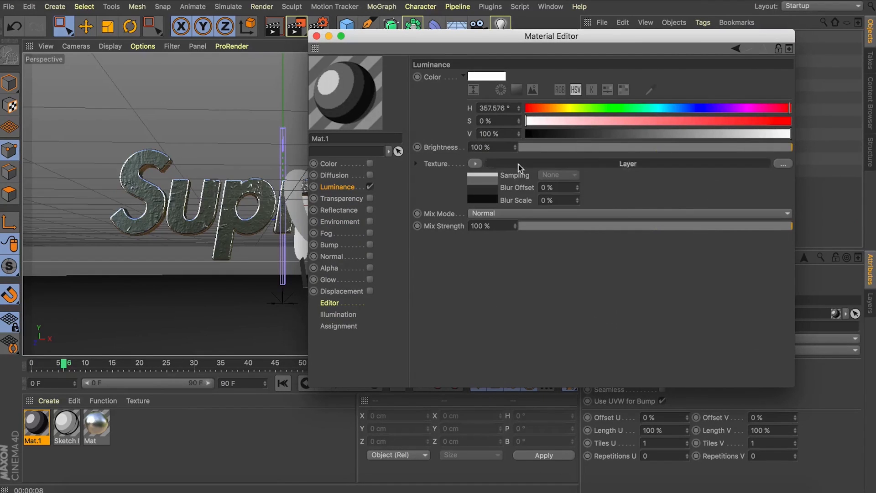
pyautogui.click(519, 166)
pyautogui.click(527, 176)
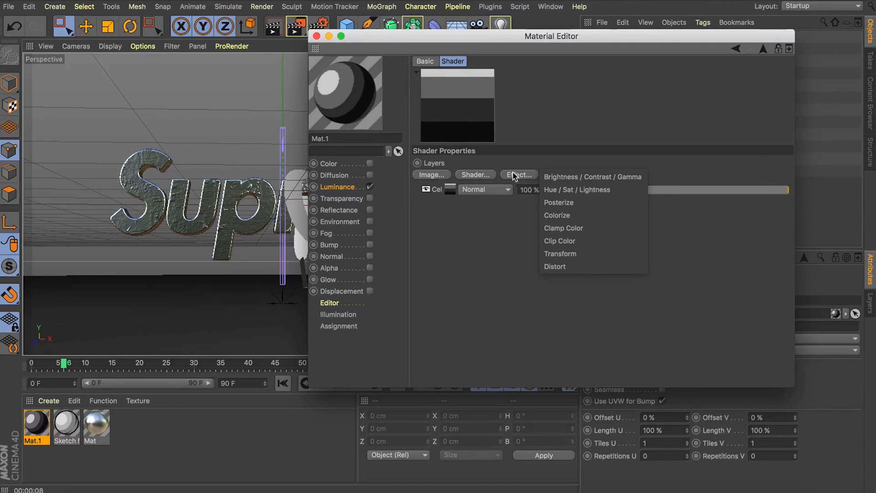
pyautogui.click(556, 193)
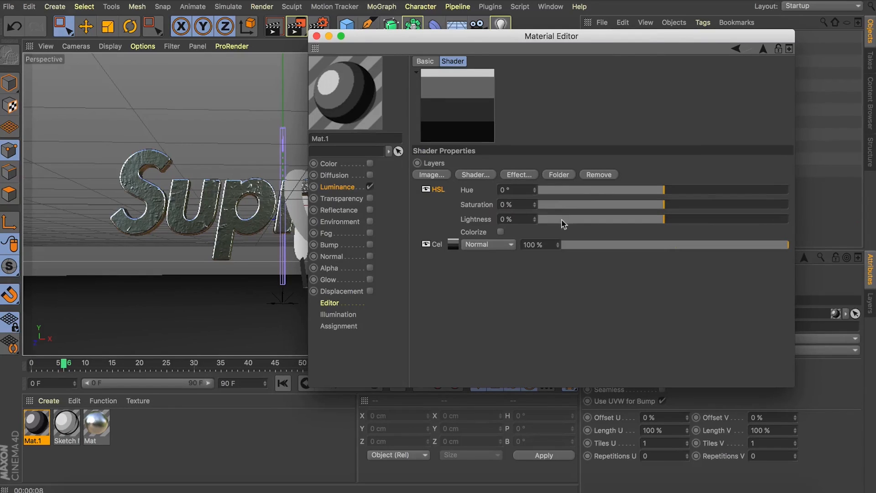
# - Enable Colorize on the HSL effect with hue 360° and saturation 100%, and test-render the red shoelace
pyautogui.click(509, 233)
pyautogui.moveTo(566, 192); pyautogui.dragTo(792, 205)
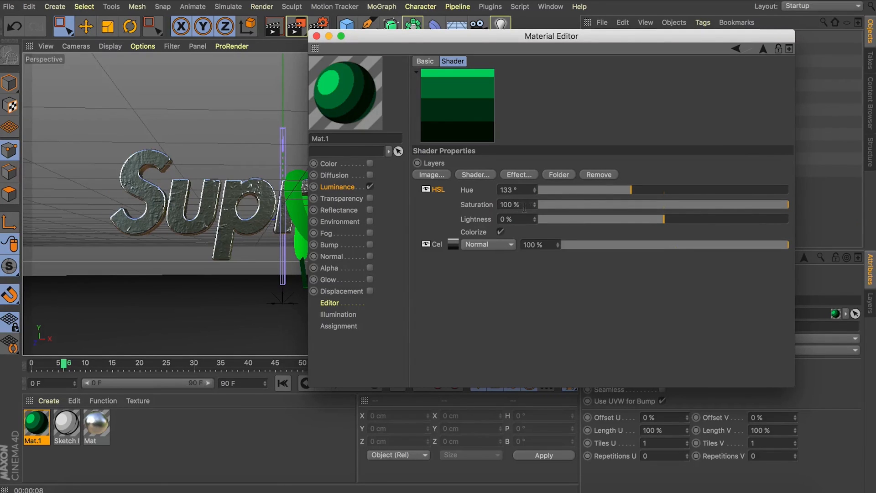
pyautogui.moveTo(564, 190); pyautogui.dragTo(804, 194)
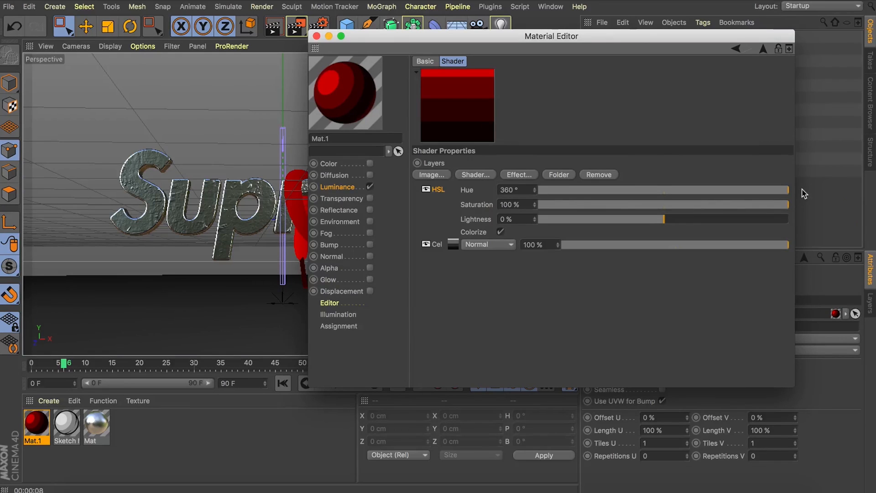
pyautogui.click(317, 36)
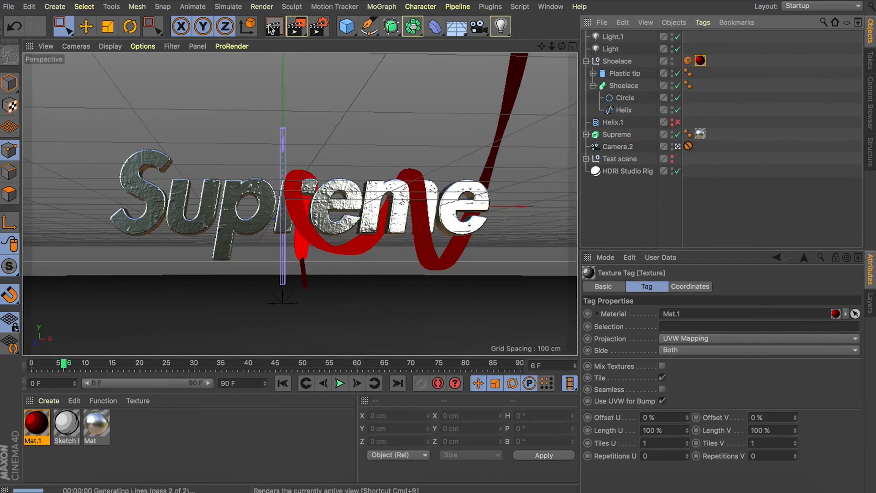
pyautogui.click(272, 28)
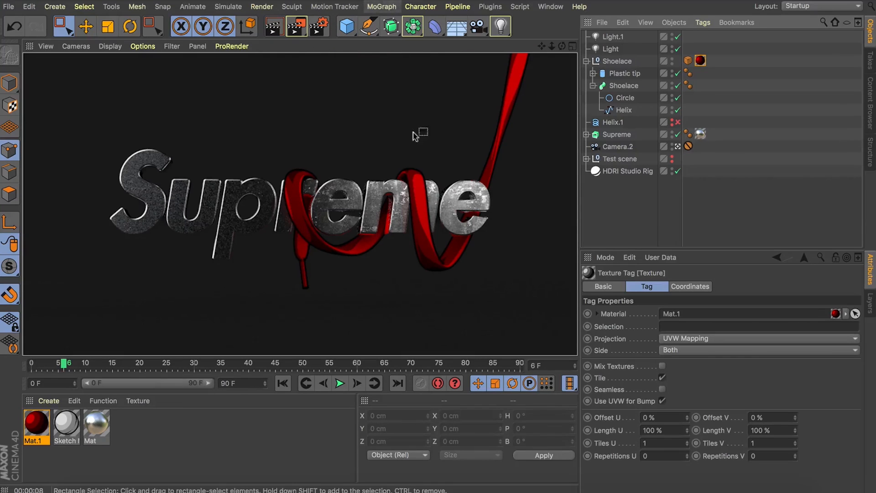
# - Move Plastic tip out of the Shoelace group to the top level of the scene and collapse the group
pyautogui.click(624, 214)
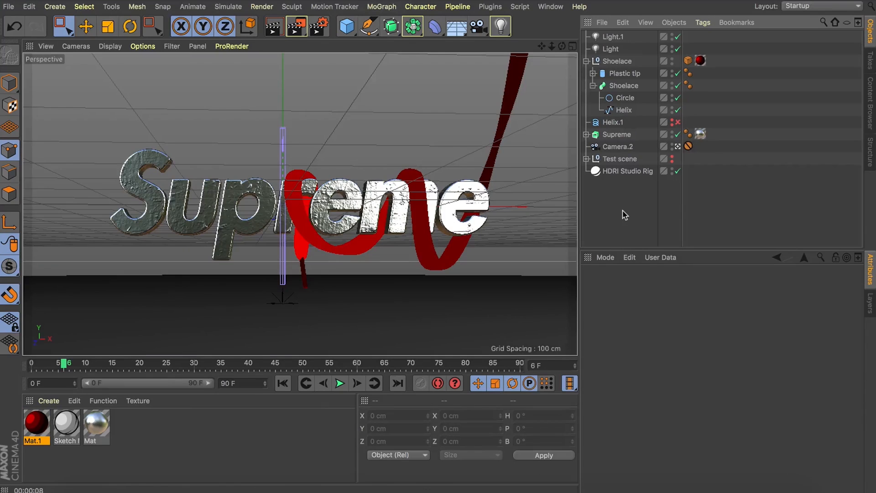
pyautogui.press('super+z')
pyautogui.moveTo(619, 75); pyautogui.dragTo(607, 55)
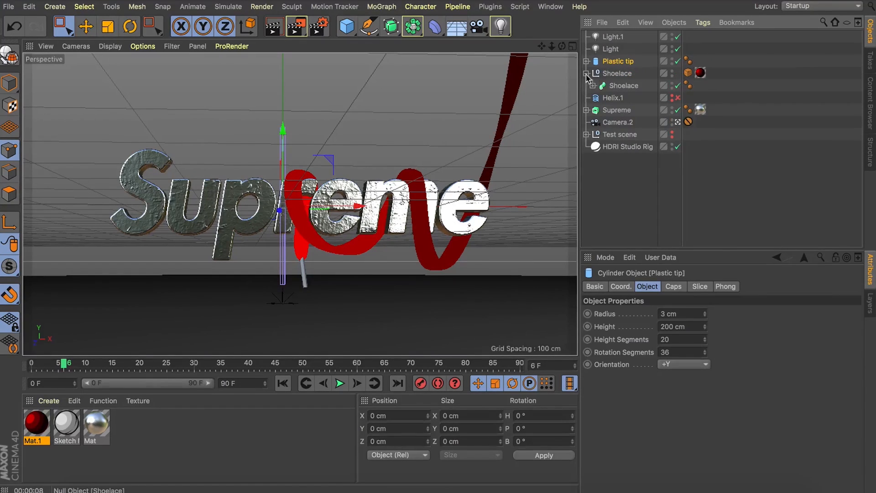
pyautogui.click(587, 73)
# - Copy the Shoelace group's tags, including the Mat.1 texture, onto Plastic tip and duplicate the Mat.1 material
pyautogui.moveTo(700, 73)
pyautogui.mouseDown()
pyautogui.moveTo(686, 75)
pyautogui.moveTo(691, 63)
pyautogui.moveTo(725, 69)
pyautogui.moveTo(720, 63)
pyautogui.mouseUp()
pyautogui.click(33, 424)
pyautogui.press('super+v')
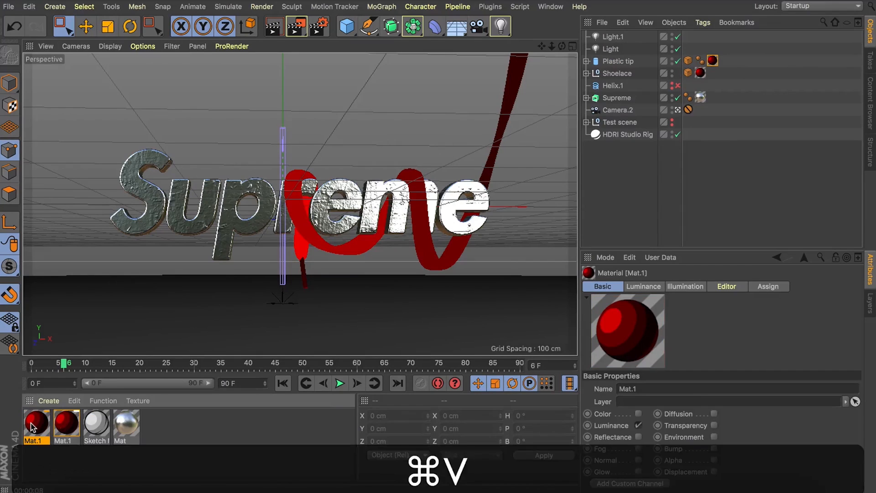
# - Switch off the HSL colorize layer in the duplicated Mat.1's Luminance shader to make the material gray
pyautogui.doubleClick(33, 425)
pyautogui.click(347, 211)
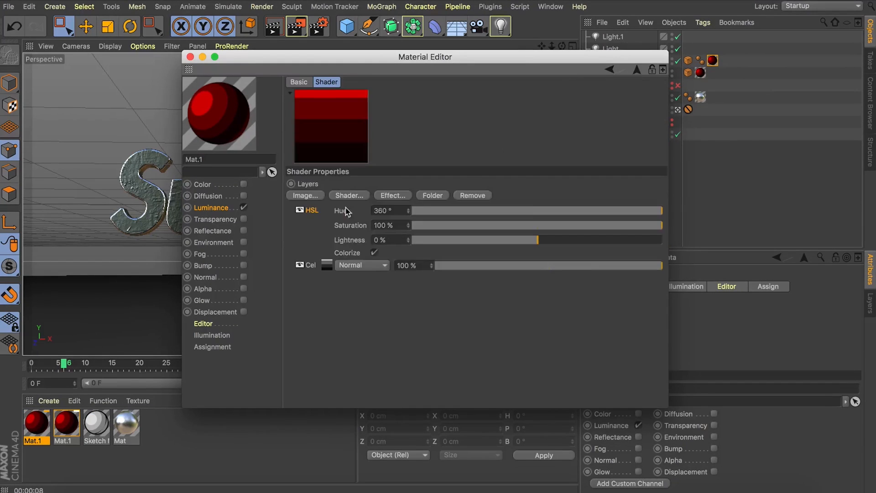
pyautogui.click(299, 210)
pyautogui.click(191, 57)
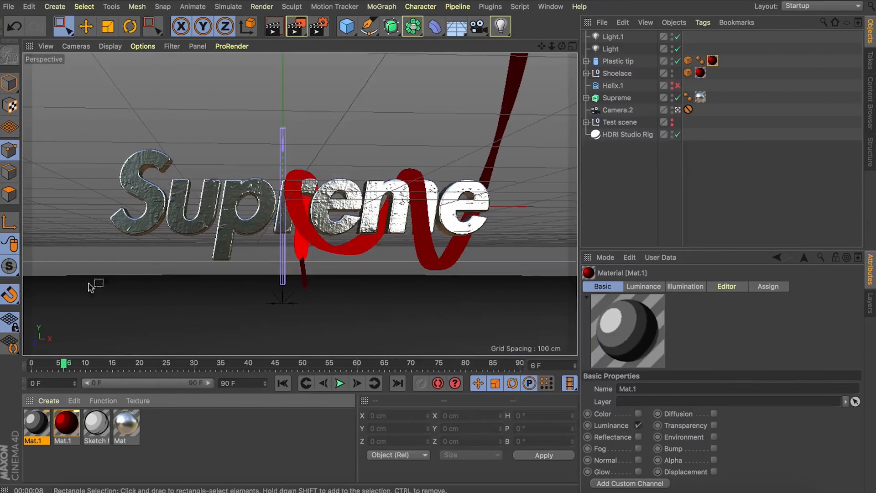
# - Replace the red material on Plastic tip with the gray Mat.1 and test-render the view
pyautogui.moveTo(33, 427); pyautogui.dragTo(713, 64)
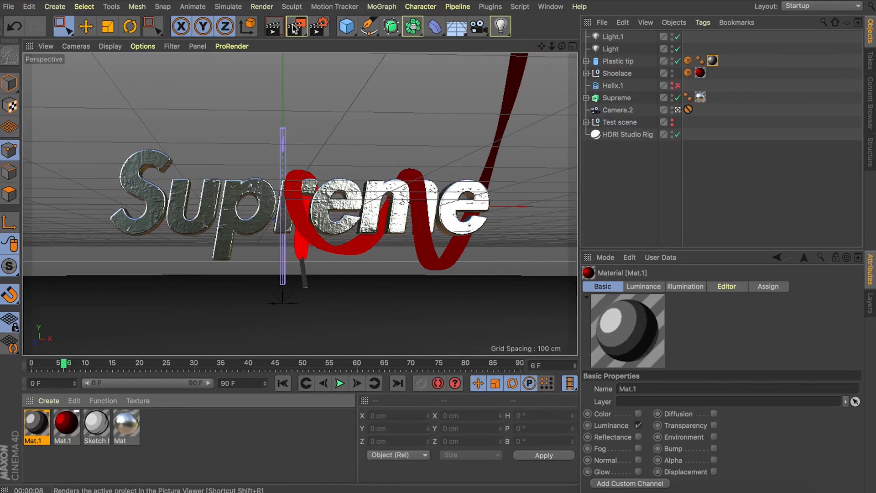
pyautogui.click(272, 26)
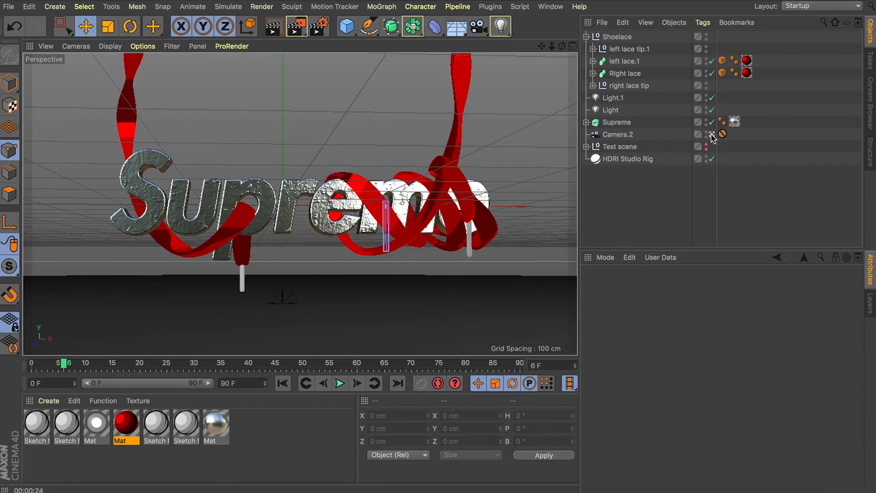
# - Examine the knotted laces and their tips from other angles outside the Camera.2 view, and return to Camera.2
pyautogui.click(712, 135)
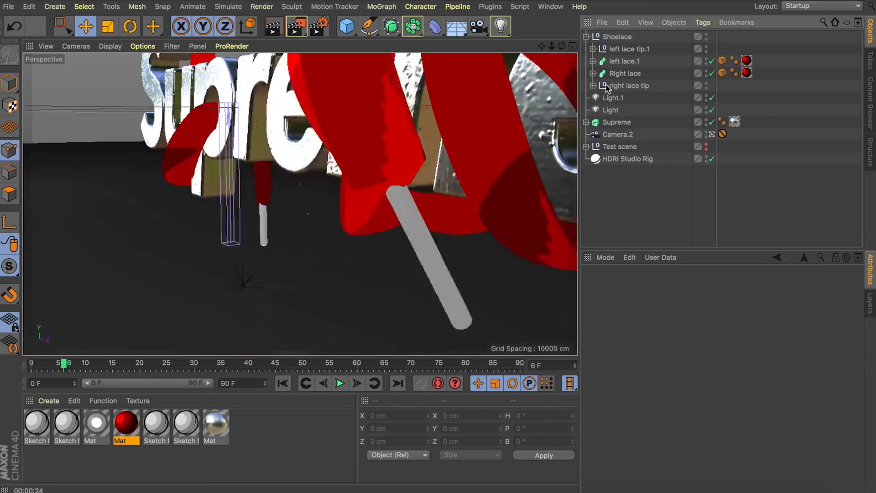
pyautogui.moveTo(551, 45); pyautogui.dragTo(785, 47)
pyautogui.moveTo(562, 46); pyautogui.dragTo(502, 47)
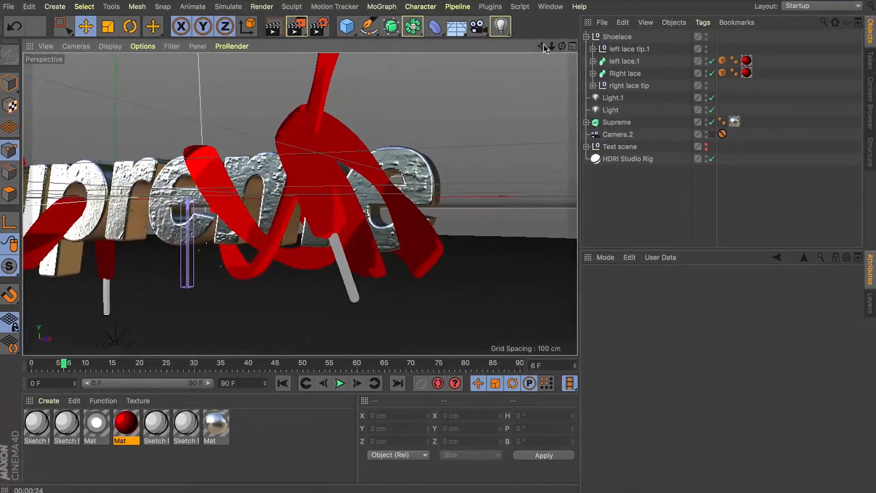
pyautogui.moveTo(562, 46)
pyautogui.mouseDown()
pyautogui.moveTo(525, 46)
pyautogui.moveTo(614, 46)
pyautogui.moveTo(557, 51)
pyautogui.mouseUp()
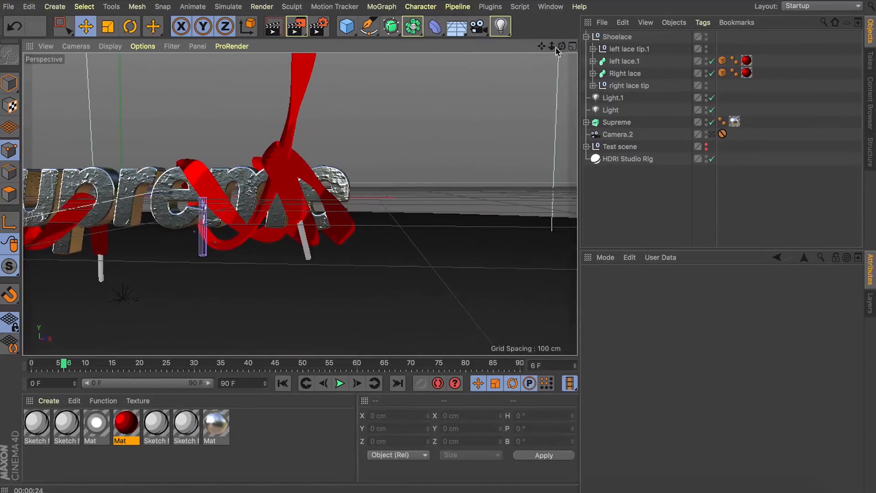
pyautogui.click(713, 134)
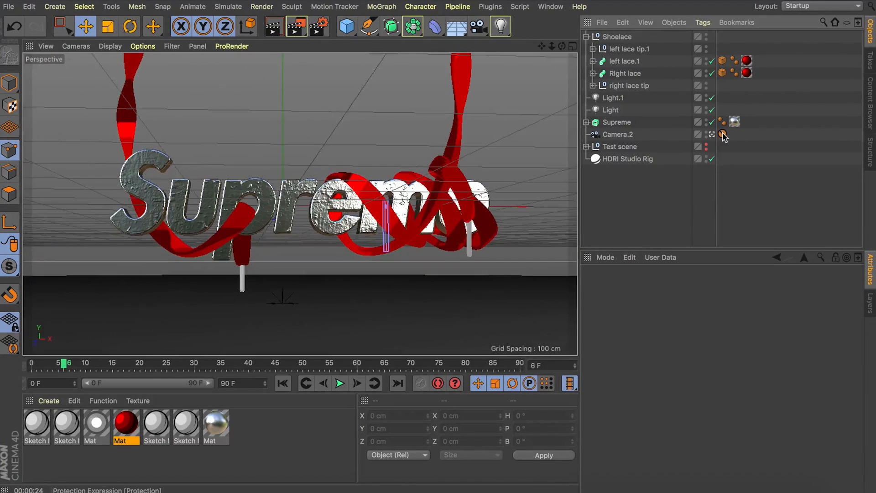
# - Render the complete scene to the Picture Viewer, enlarge the image and collapse the navigator and history area to inspect it
pyautogui.click(620, 76)
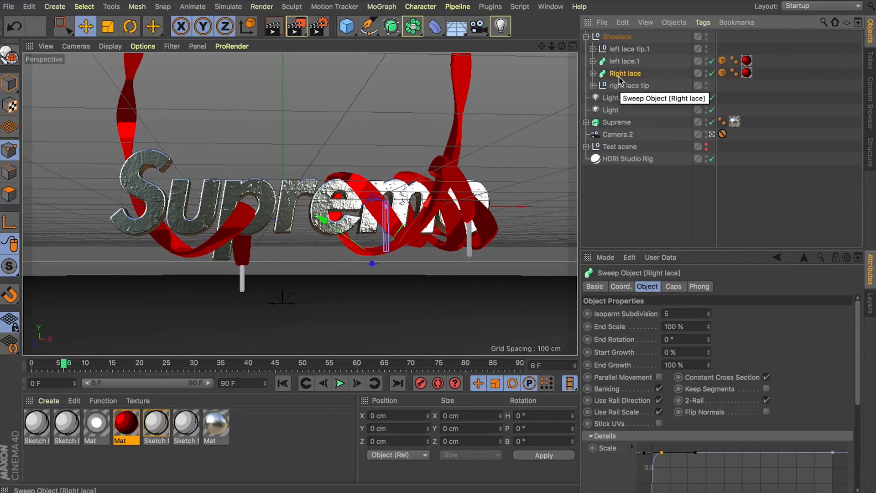
pyautogui.click(297, 26)
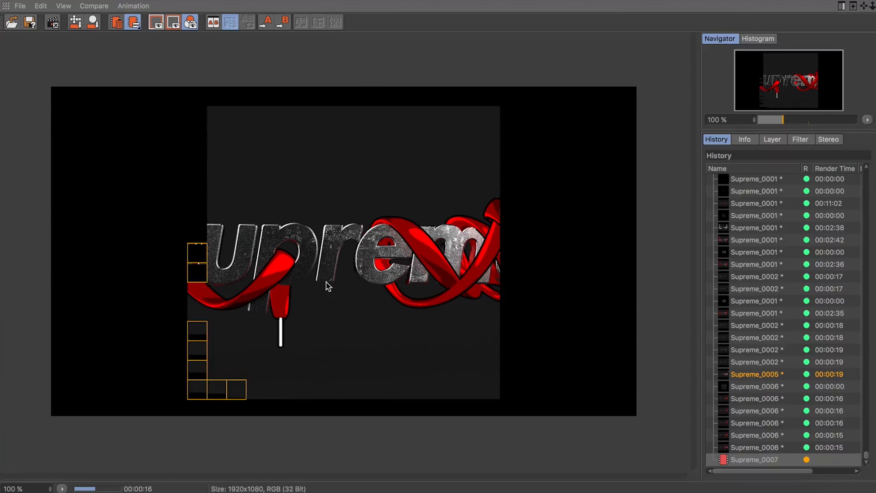
pyautogui.scroll(1, 340, 287)
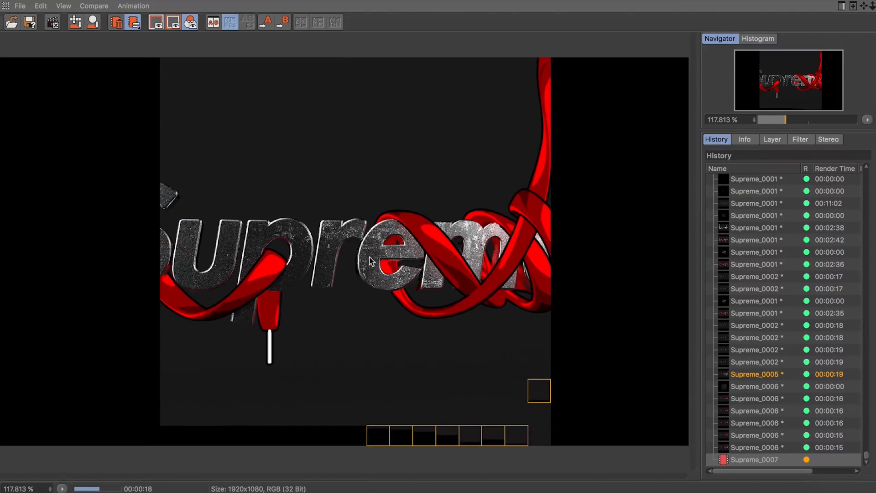
pyautogui.press('Tab')
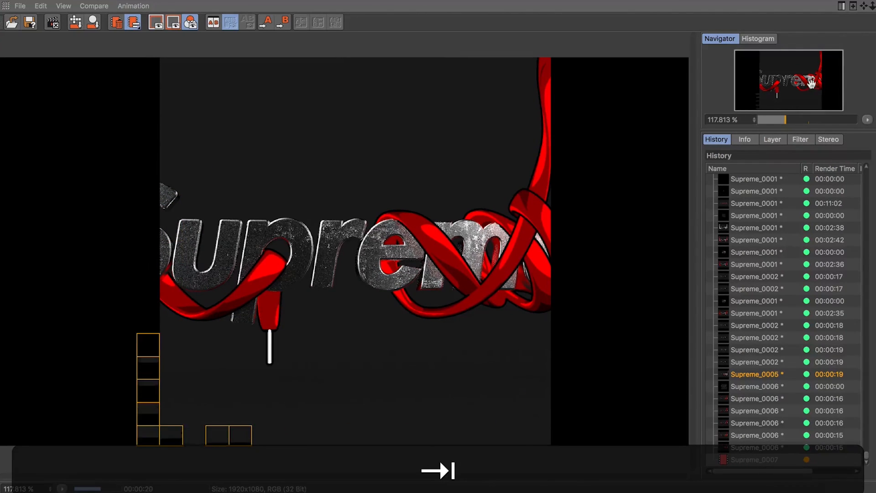
pyautogui.moveTo(694, 114); pyautogui.dragTo(866, 110)
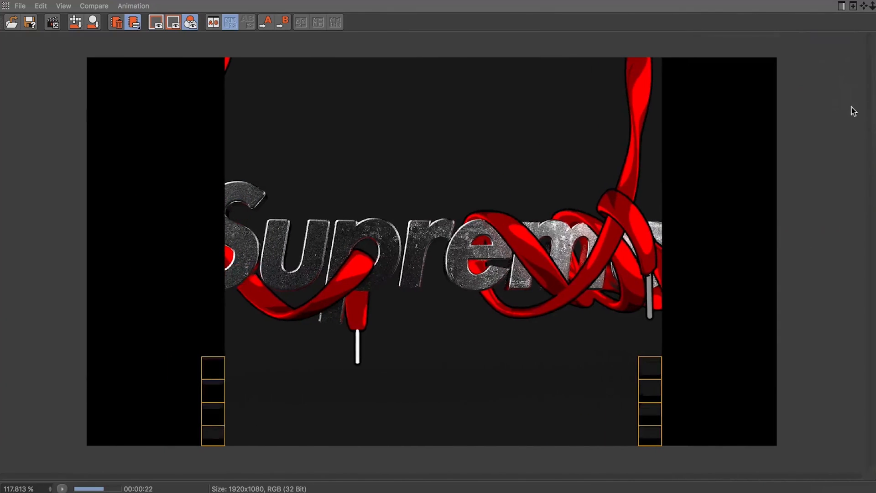